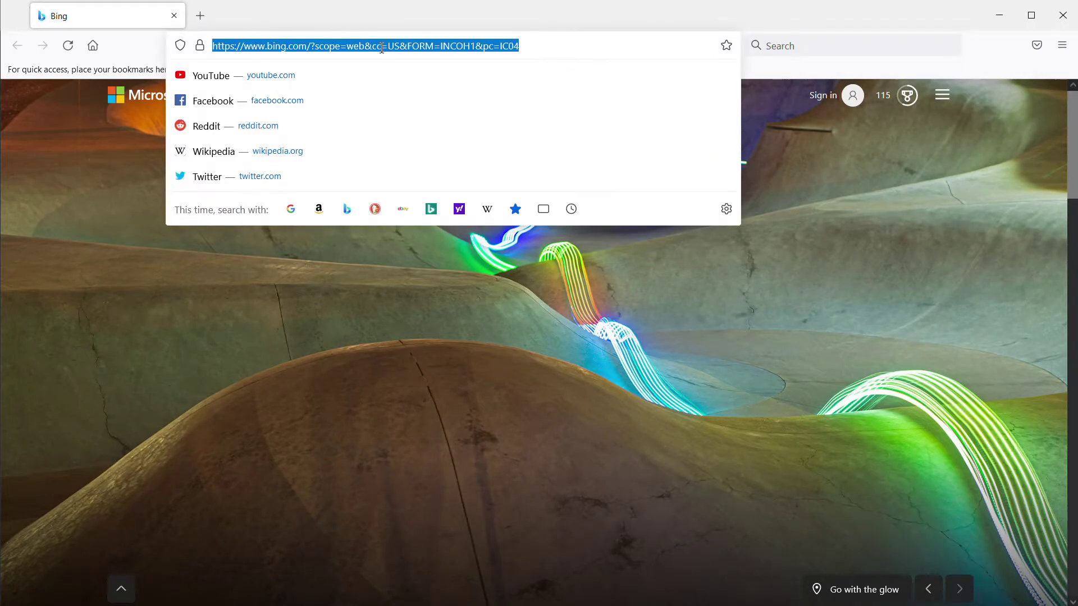
- Load the camera's web interface at 192.168.5.210 in Firefox and sign in with the admin credentials
{"action": "type", "text": "192.1"}
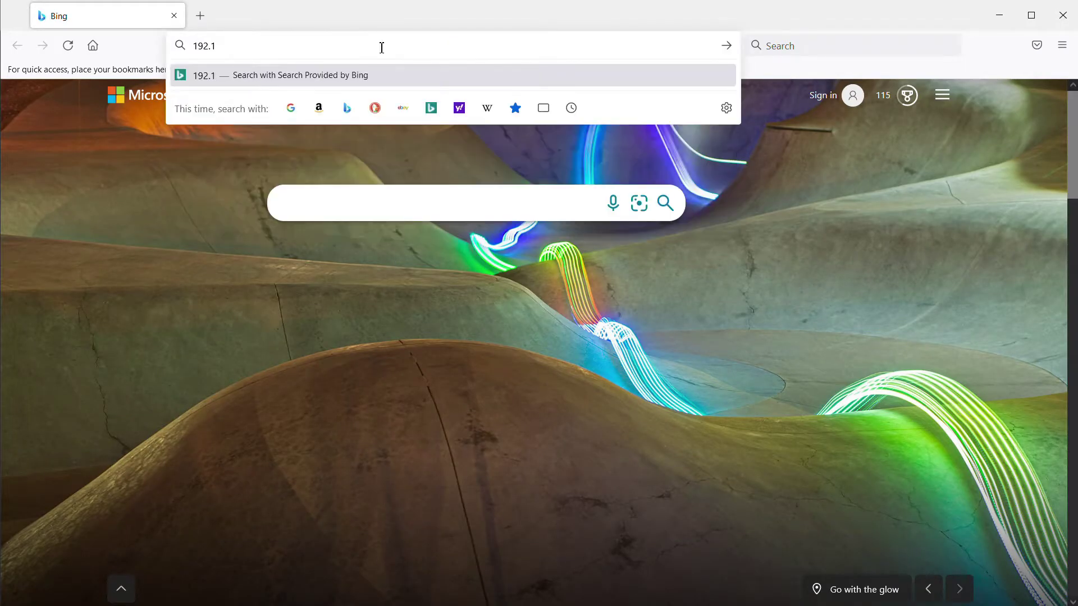
{"action": "type", "text": "68.5.2"}
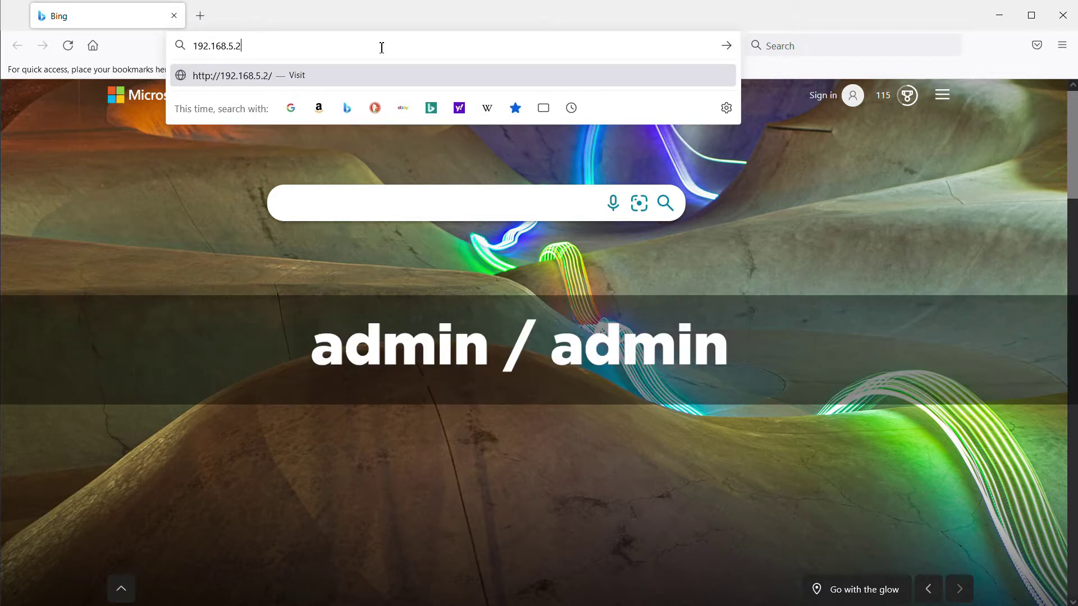
{"action": "type", "text": "10"}
{"action": "key", "text": "Return"}
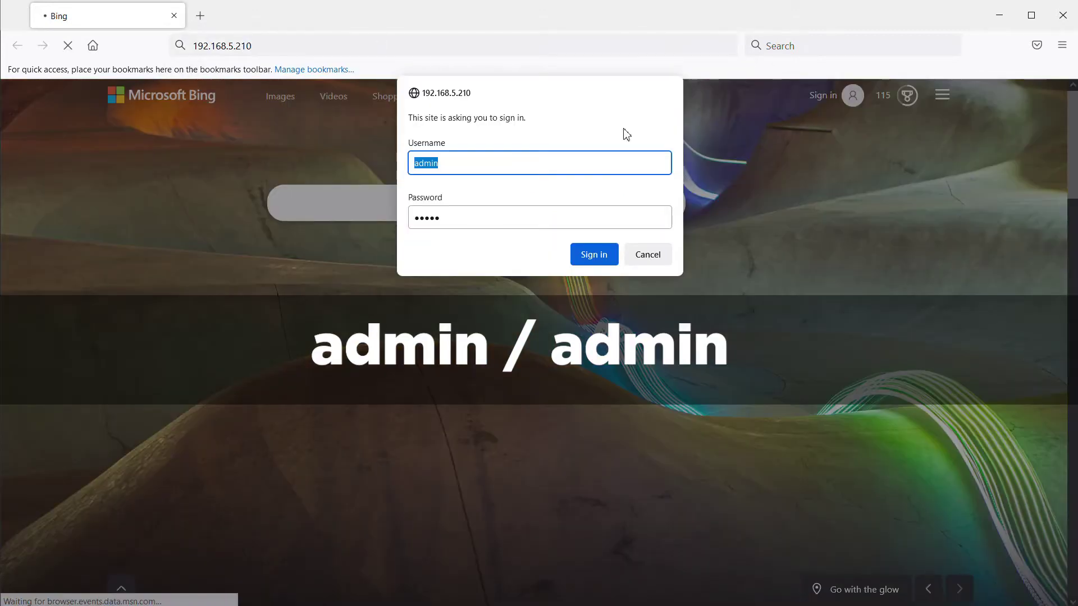
{"action": "left_click", "coordinate": [591, 252]}
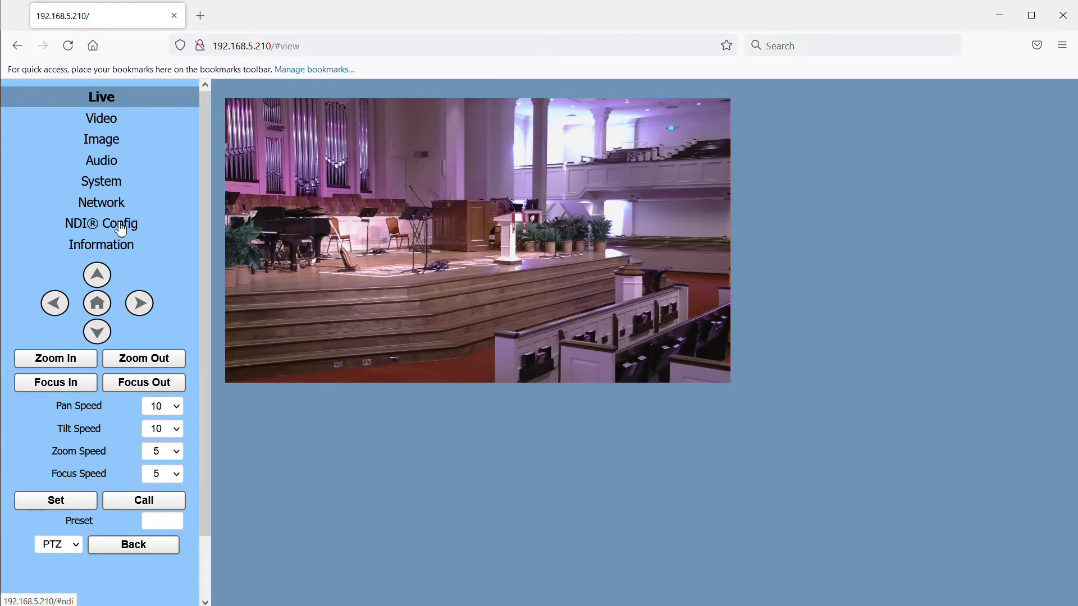
- Change the camera's NDI local device name to LEFTPTZ1, submit it, and acknowledge the reboot notice
{"action": "left_click", "coordinate": [122, 227]}
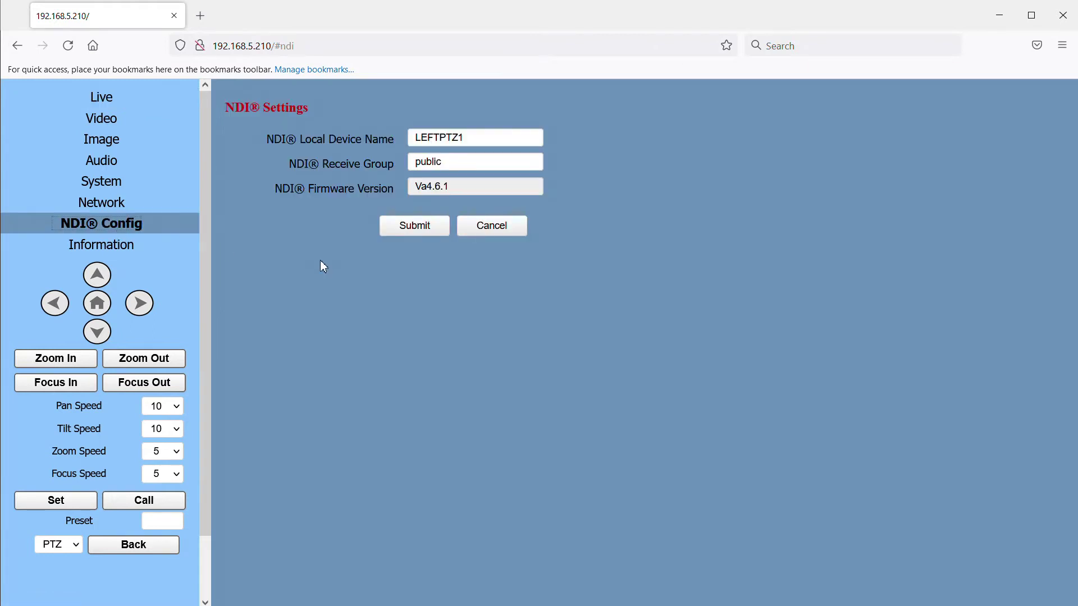
{"action": "left_click_drag", "start_coordinate": [470, 139], "coordinate": [328, 140]}
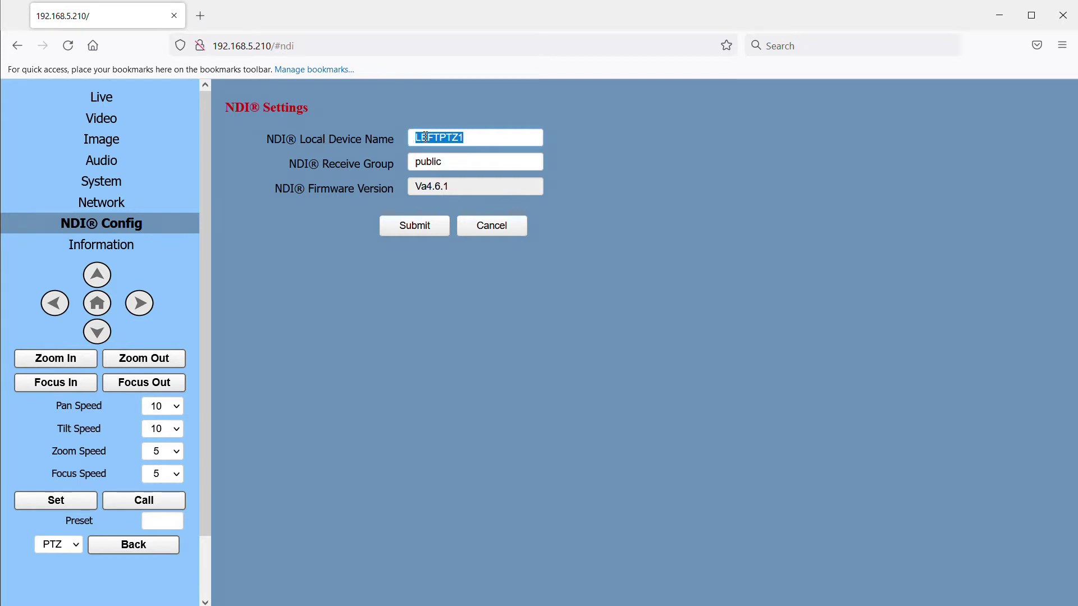
{"action": "left_click", "coordinate": [482, 139]}
{"action": "left_click", "coordinate": [416, 227]}
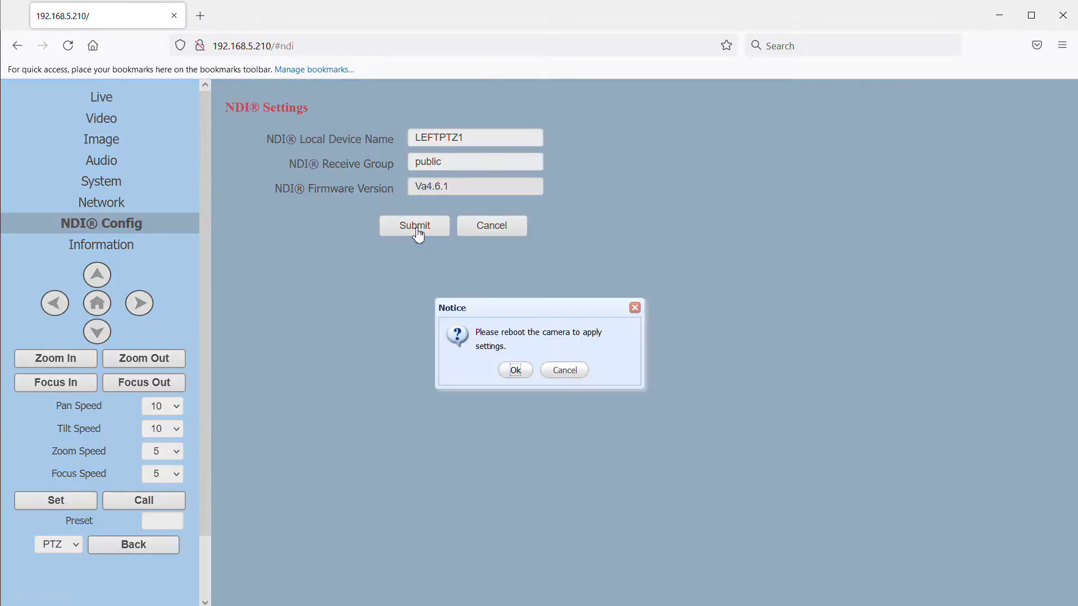
{"action": "left_click", "coordinate": [517, 371]}
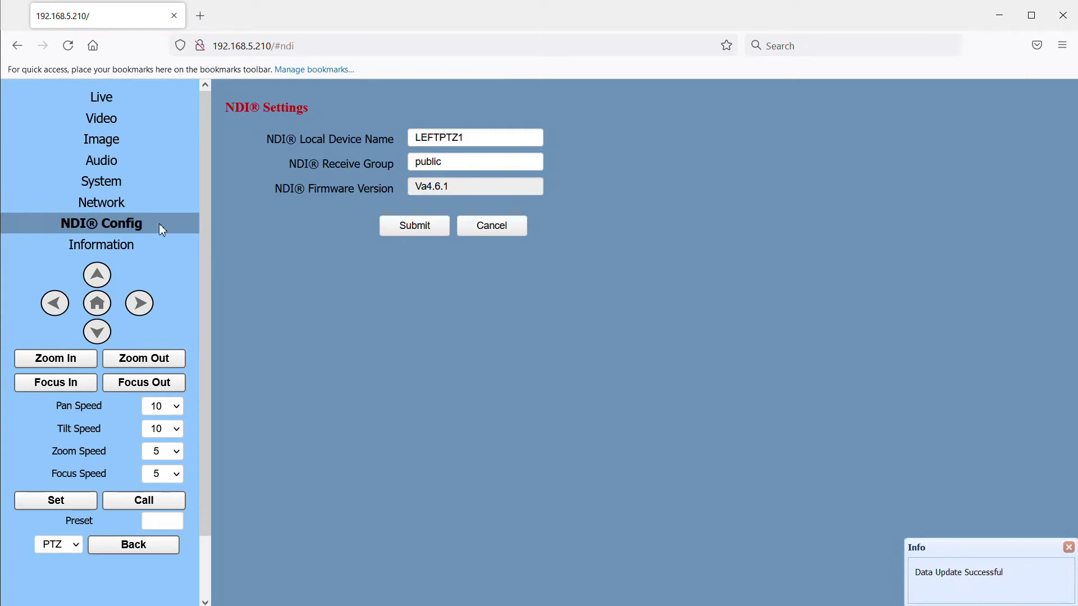
- Keep the first stream at 1920x1080, 30 fps and 20480 kbps, then submit the Video settings
{"action": "left_click", "coordinate": [102, 118]}
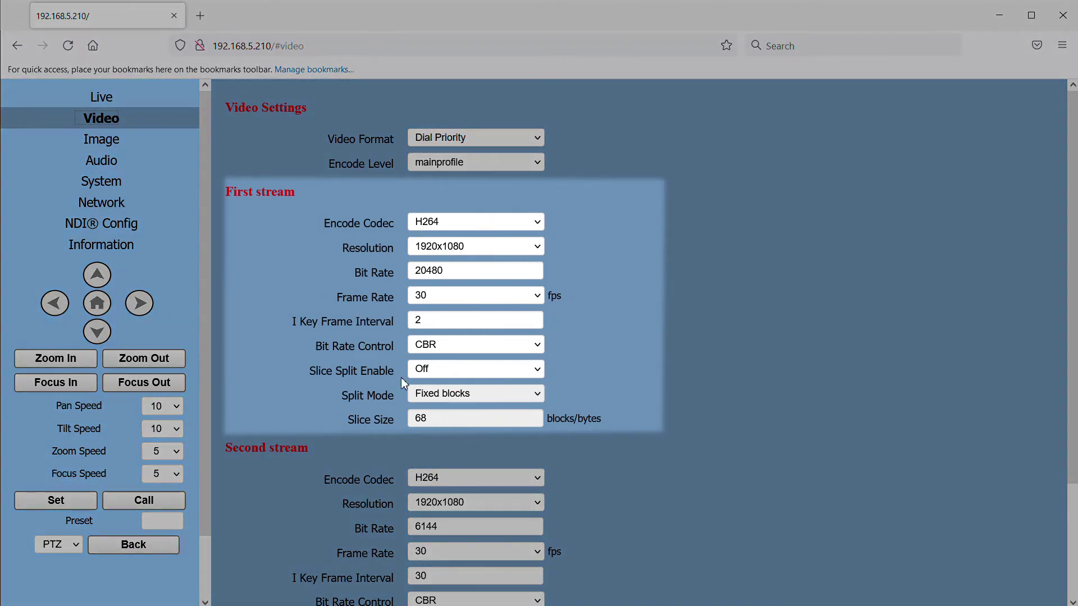
{"action": "left_click", "coordinate": [537, 248]}
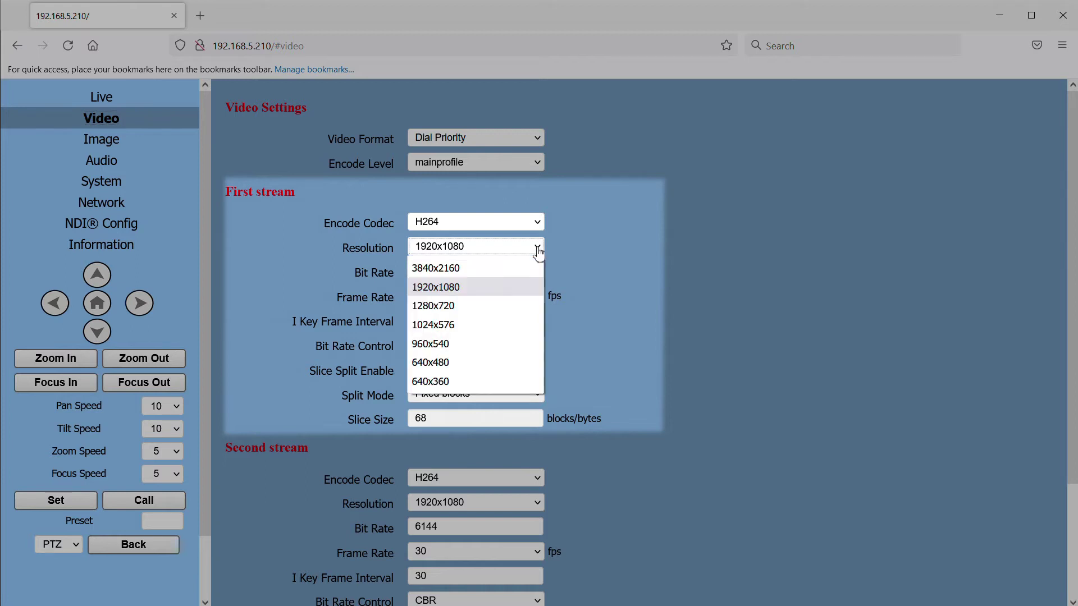
{"action": "left_click", "coordinate": [537, 249]}
{"action": "left_click", "coordinate": [537, 296]}
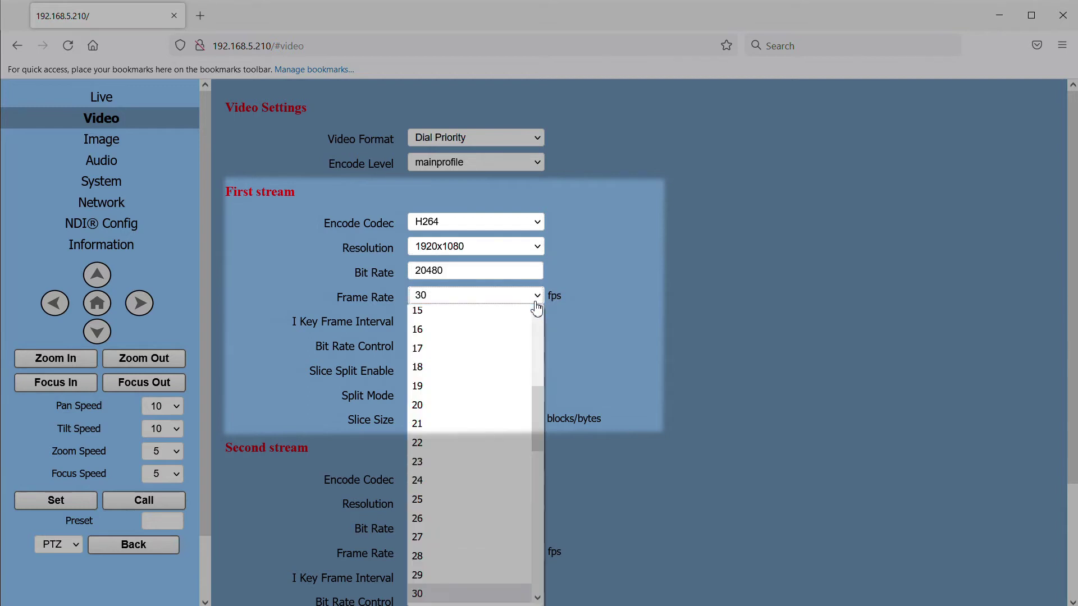
{"action": "left_click", "coordinate": [541, 297]}
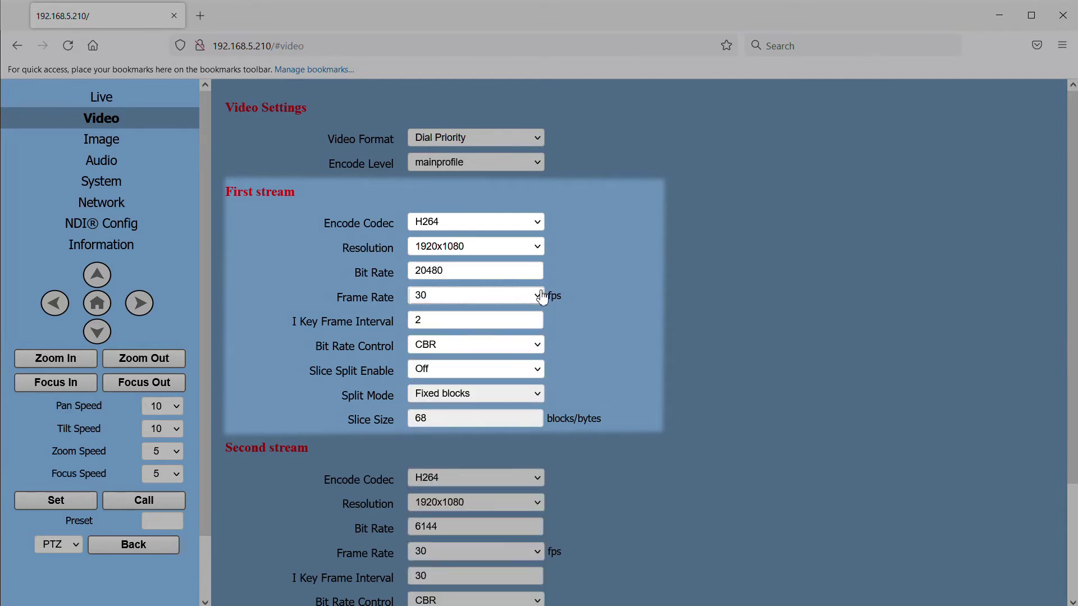
{"action": "left_click", "coordinate": [472, 270]}
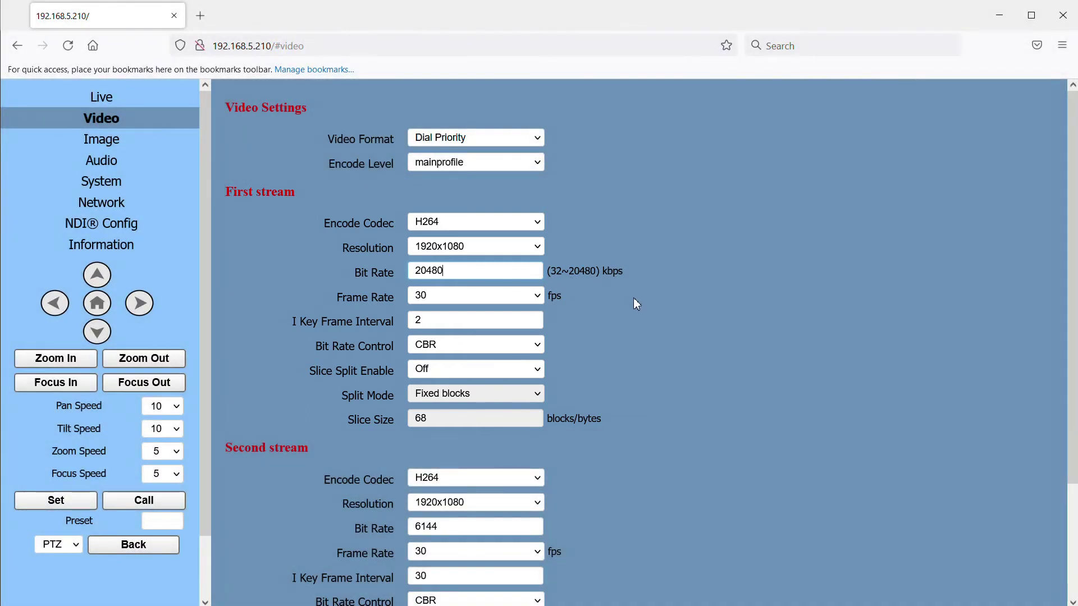
{"action": "scroll", "coordinate": [636, 304], "scroll_direction": "down", "scroll_amount": 3}
{"action": "left_click", "coordinate": [432, 577]}
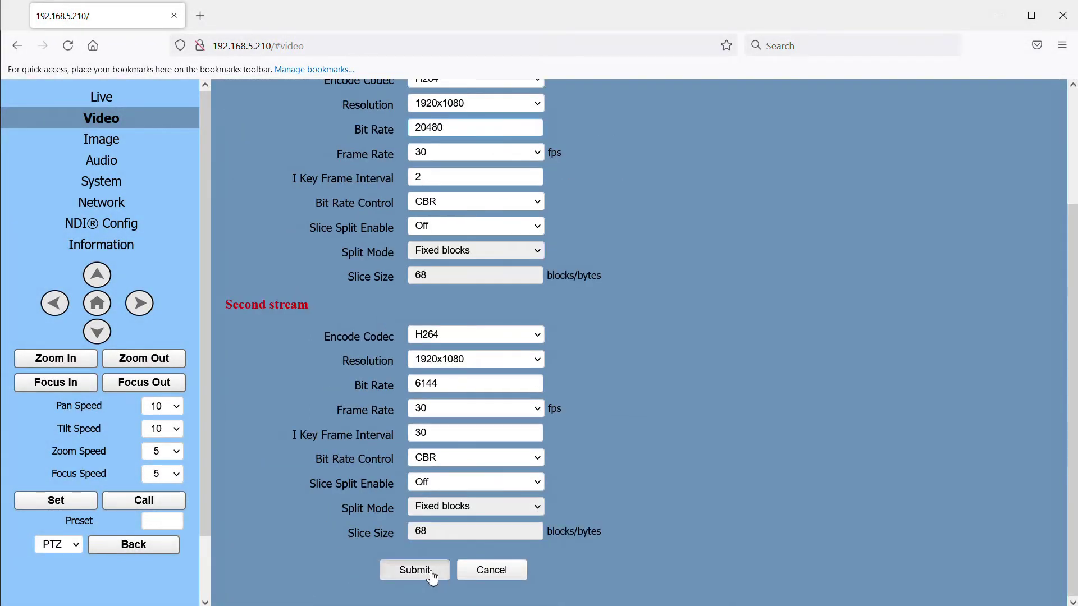
{"action": "left_click", "coordinate": [516, 370]}
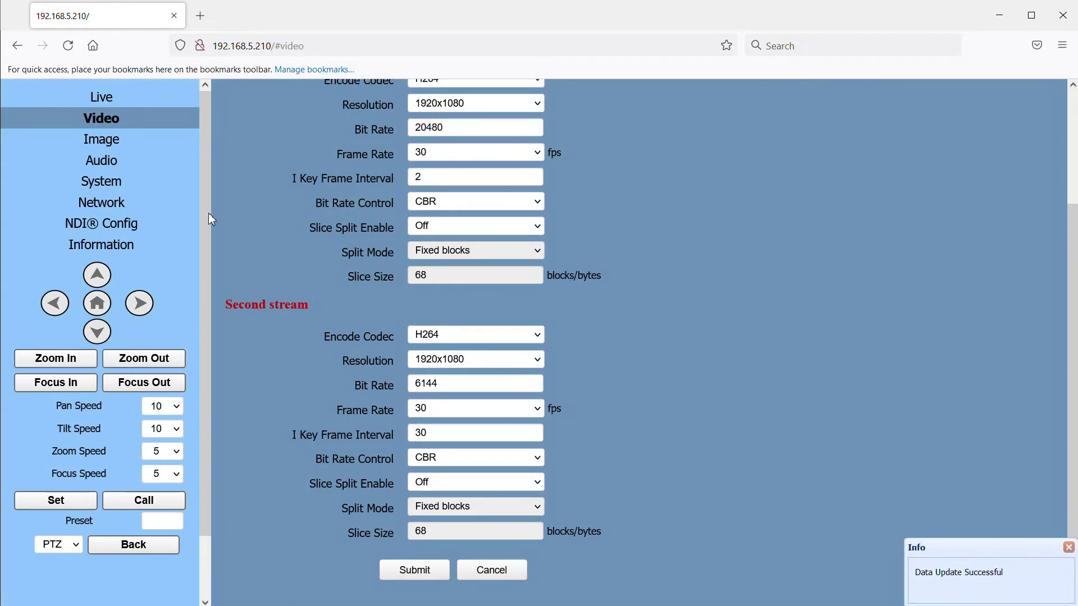
- Reboot the camera from its System page so the new NDI and video settings apply
{"action": "left_click", "coordinate": [112, 191]}
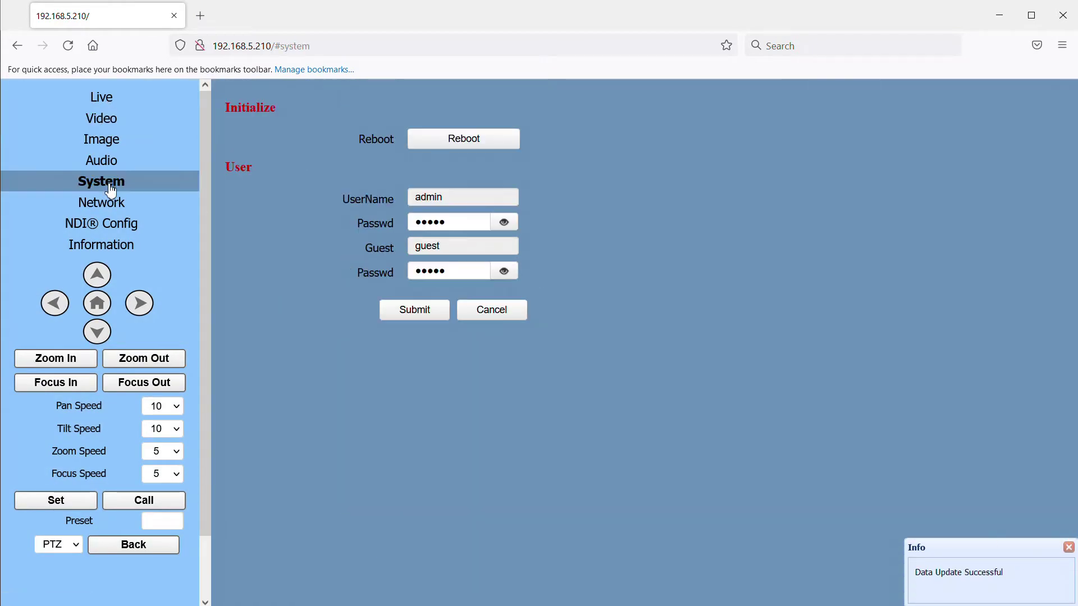
{"action": "left_click", "coordinate": [483, 143]}
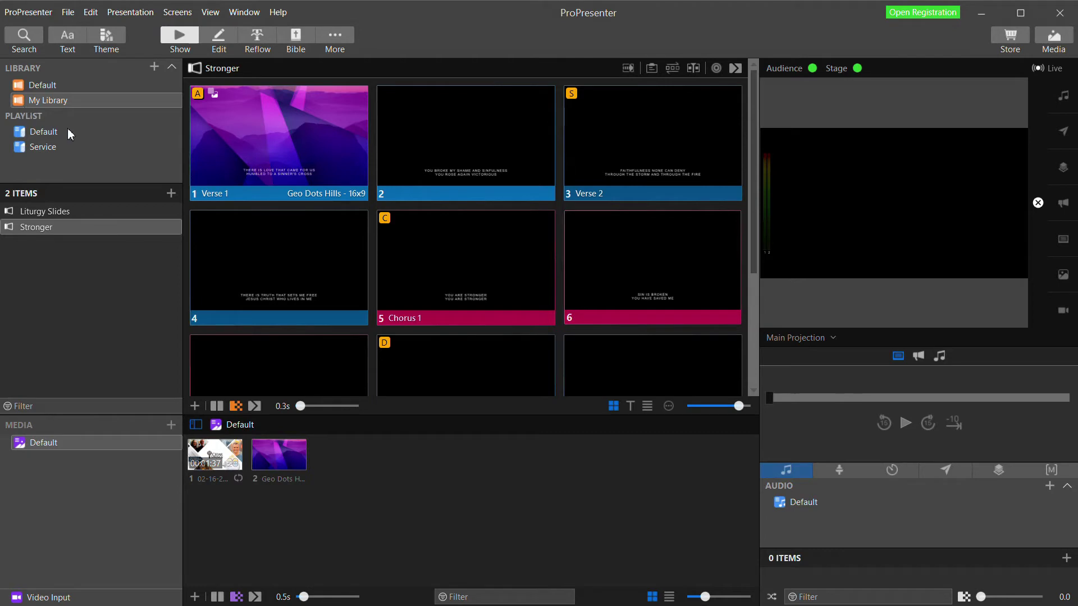
- In Preferences > Input, add a video input named LEFTPTZ1 sourced from the LEFTPTZ1 (NDI HX2) camera
{"action": "left_click", "coordinate": [34, 14]}
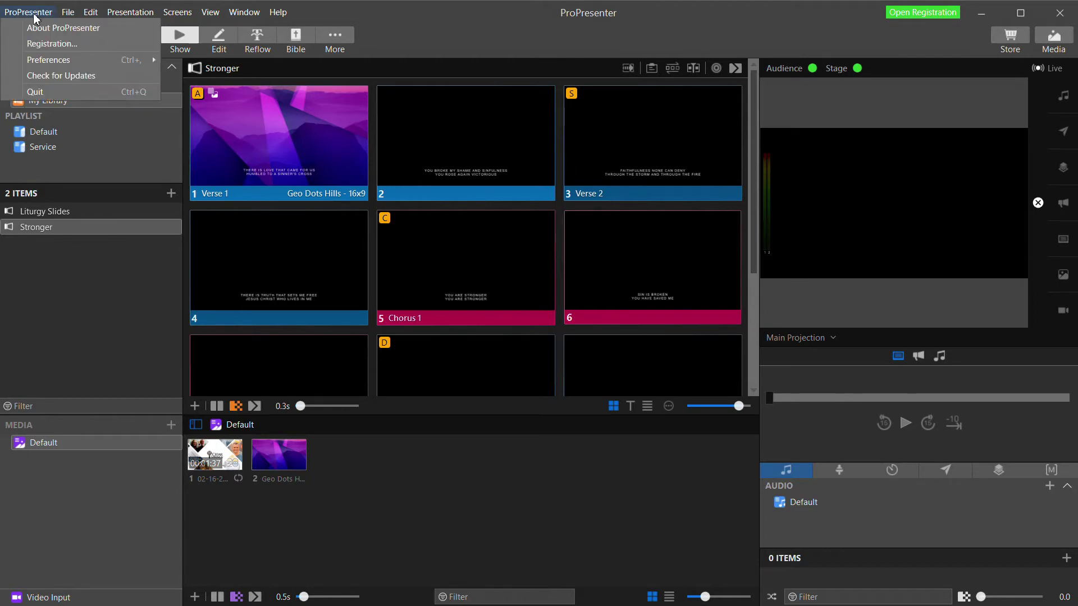
{"action": "left_click", "coordinate": [52, 64]}
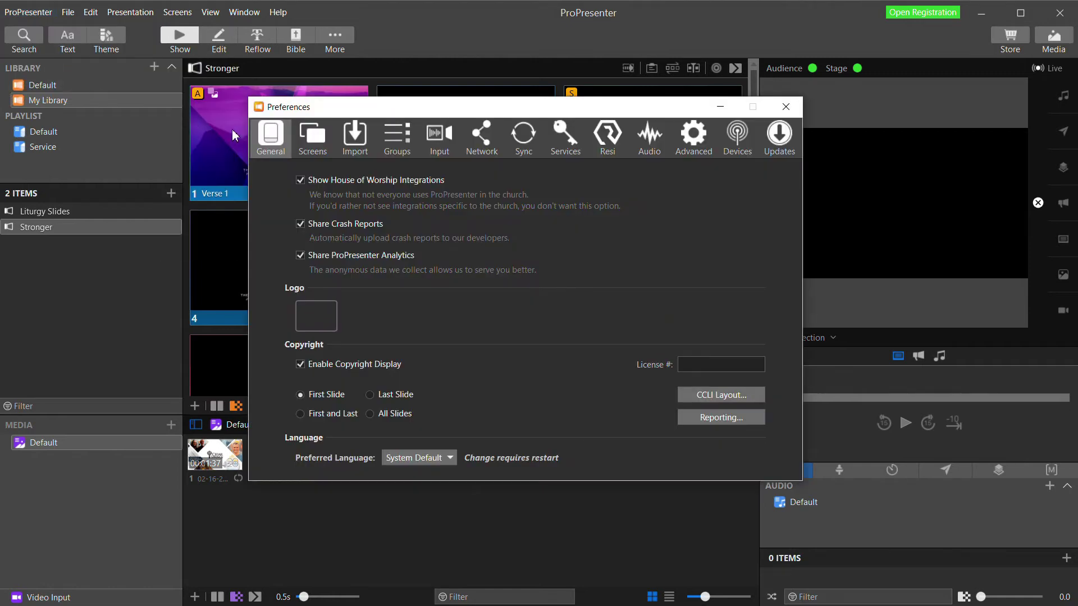
{"action": "left_click", "coordinate": [439, 140]}
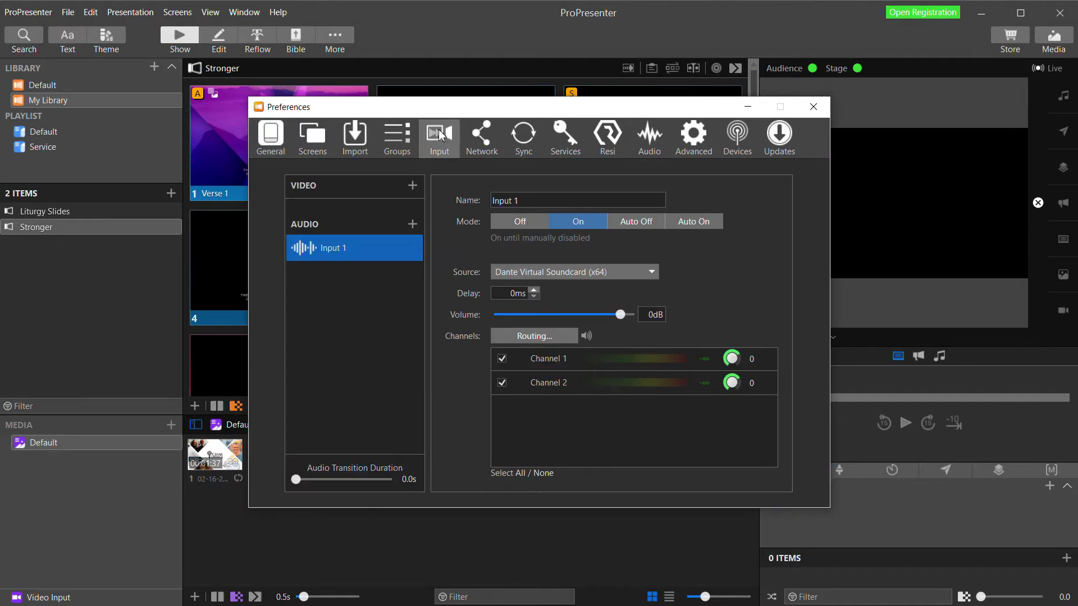
{"action": "left_click", "coordinate": [412, 186]}
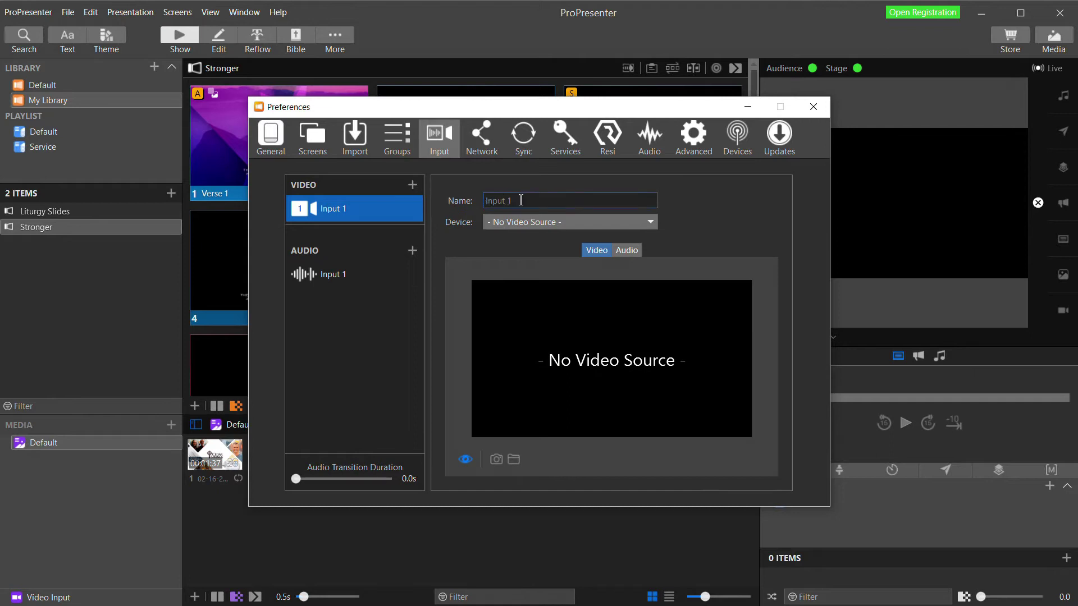
{"action": "type", "text": "LEFTPTZ1"}
{"action": "left_click", "coordinate": [508, 222]}
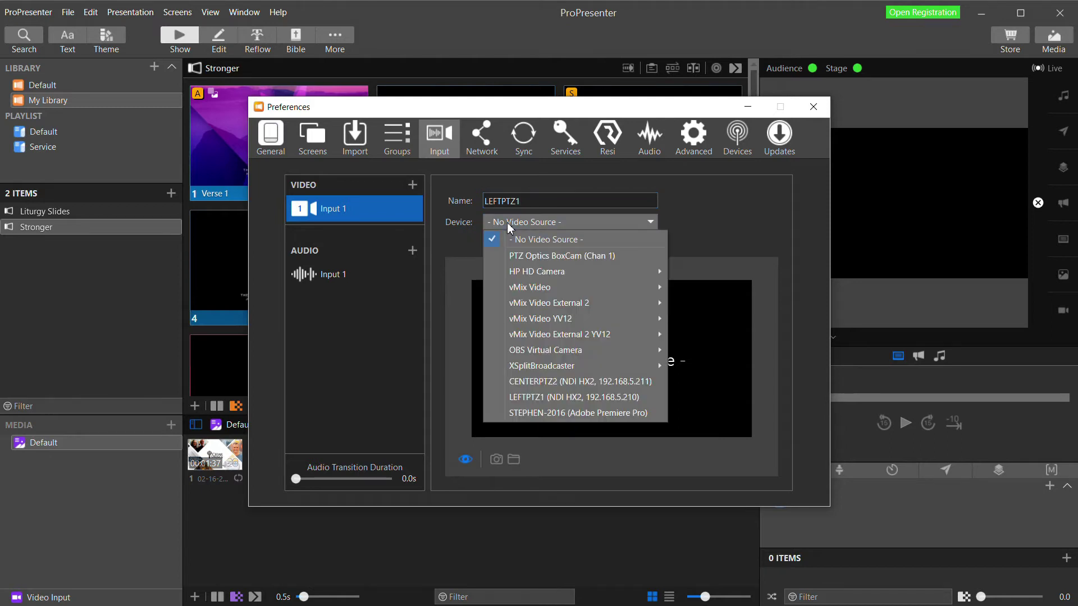
{"action": "left_click", "coordinate": [529, 397]}
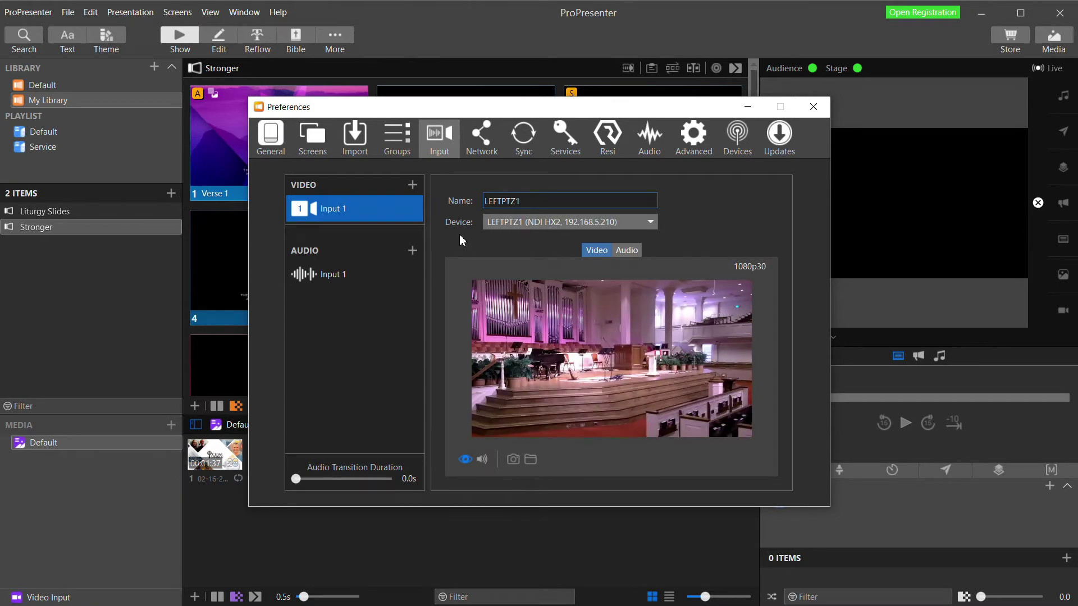
{"action": "left_click", "coordinate": [344, 275]}
{"action": "left_click", "coordinate": [368, 207]}
- Add a second video input CENTERPTZ2 using the CENTERPTZ2 (NDI HX2) camera, then close Preferences
{"action": "left_click", "coordinate": [412, 185]}
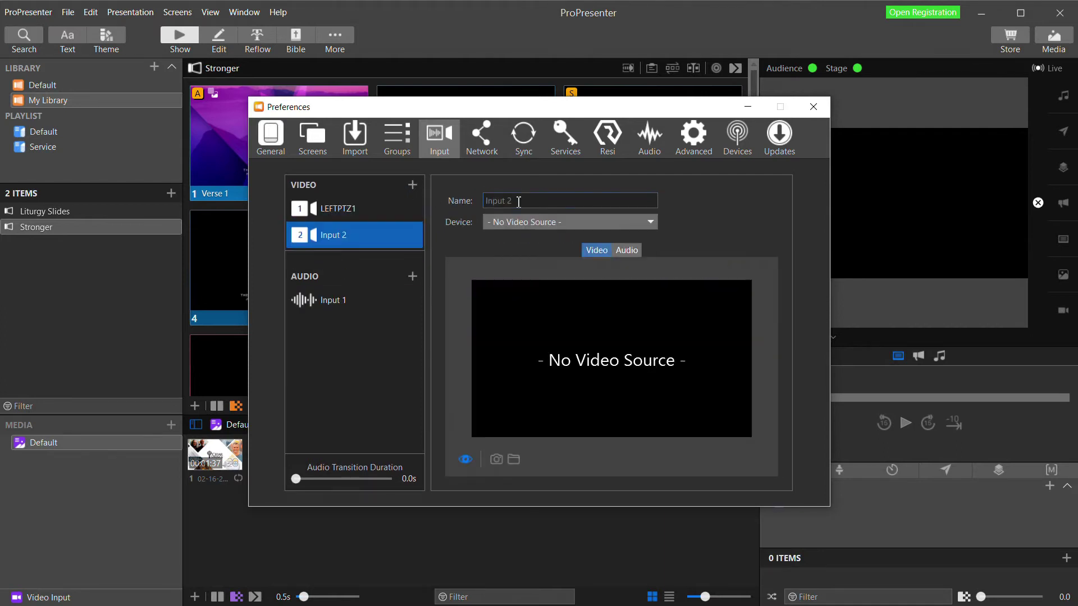
{"action": "type", "text": "CENTERPTZ2"}
{"action": "left_click", "coordinate": [578, 222]}
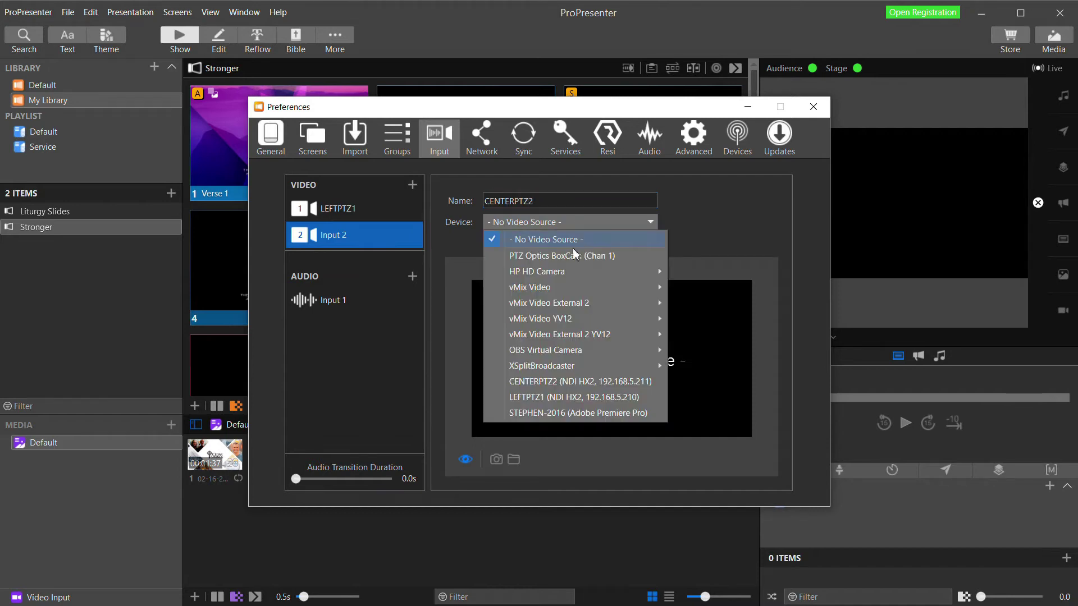
{"action": "left_click", "coordinate": [552, 381]}
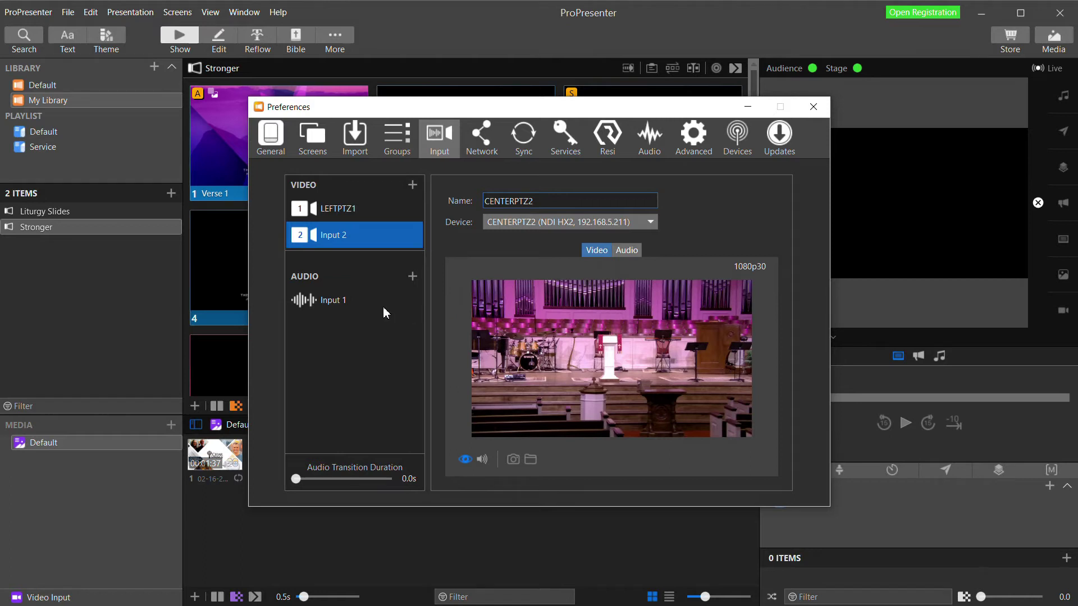
{"action": "left_click", "coordinate": [335, 307]}
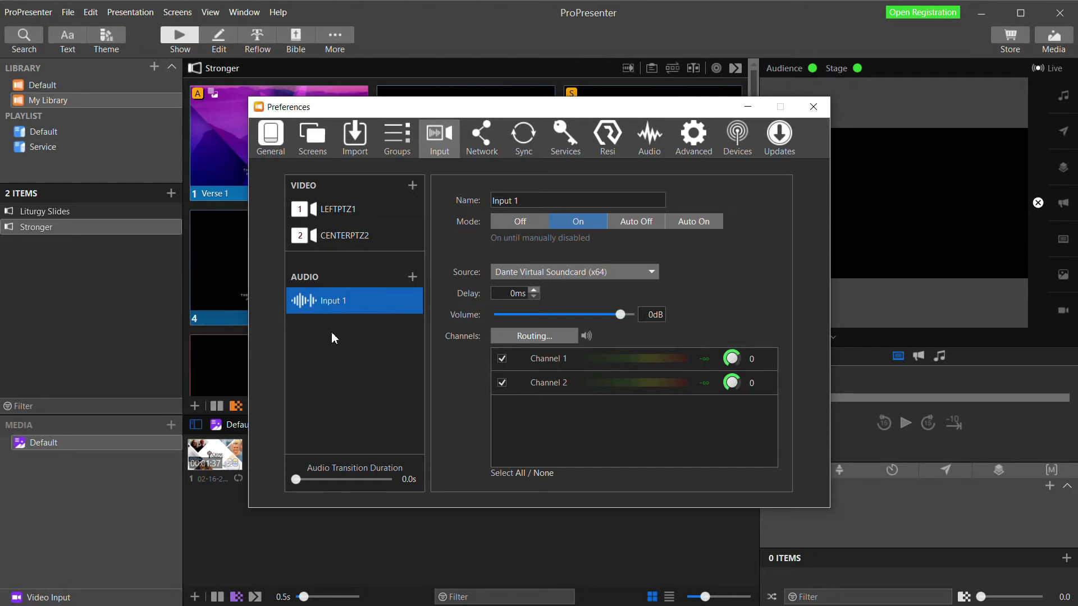
{"action": "left_click", "coordinate": [813, 108]}
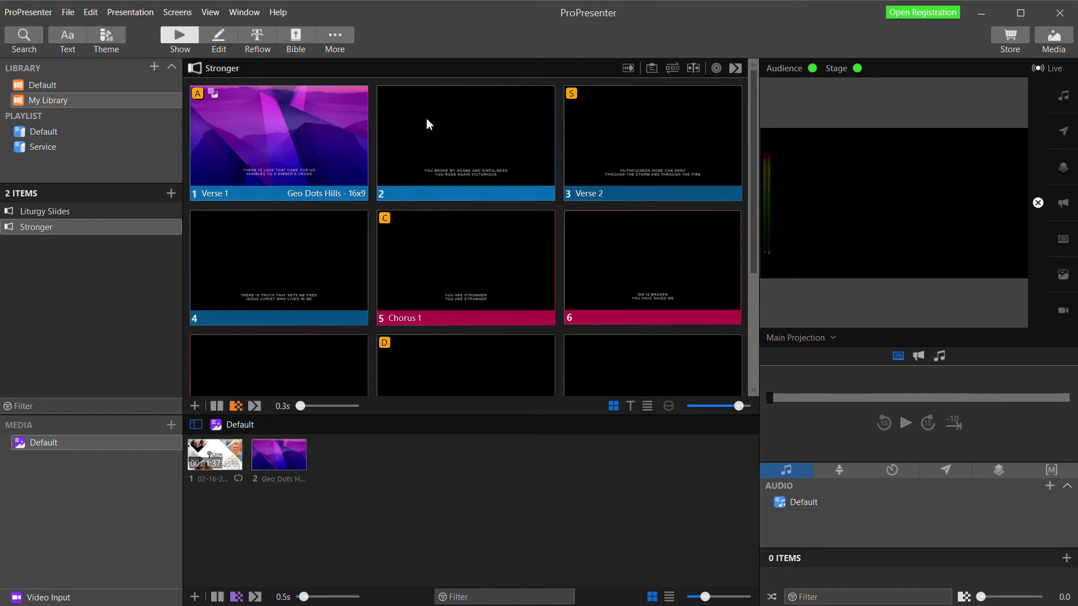
{"action": "left_click", "coordinate": [187, 16]}
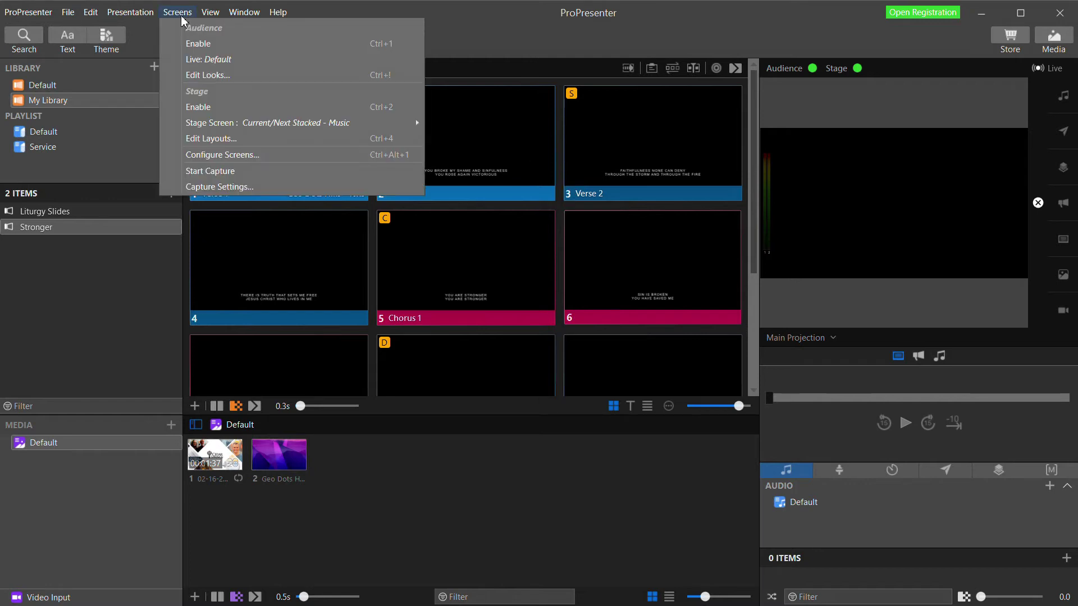
- Add a 1920 x 1080 placeholder audience screen named LiveVideo, then close Screen Configuration
{"action": "left_click", "coordinate": [209, 156]}
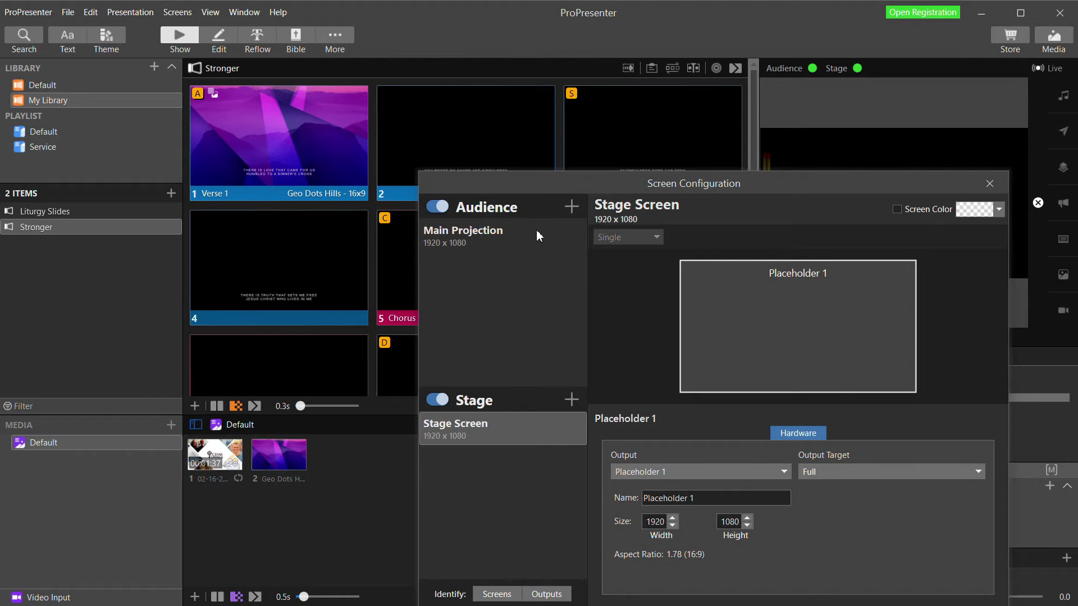
{"action": "left_click", "coordinate": [572, 207]}
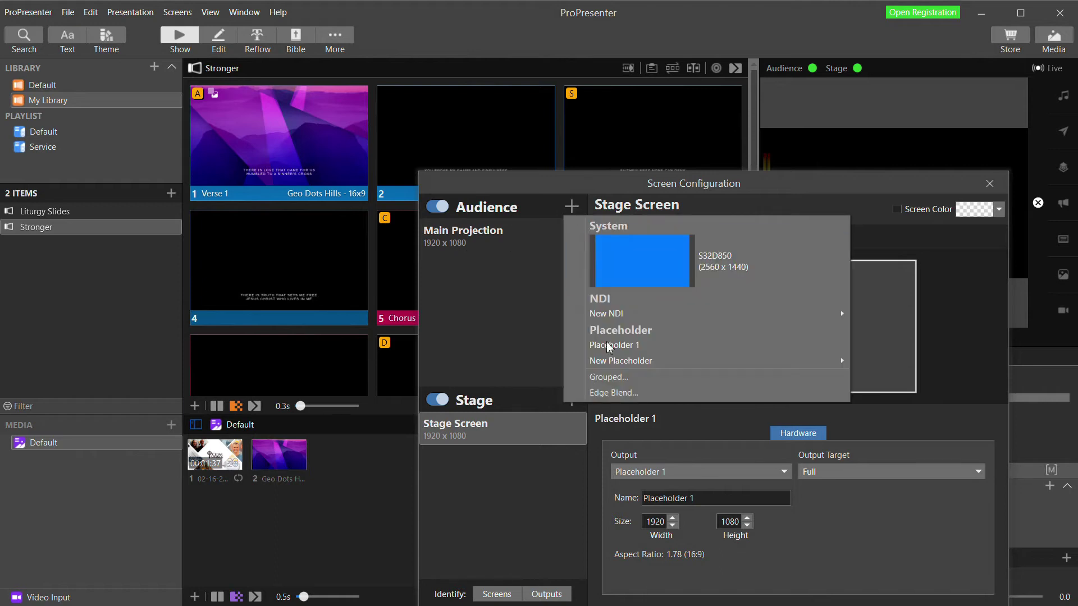
{"action": "mouse_move", "coordinate": [614, 364]}
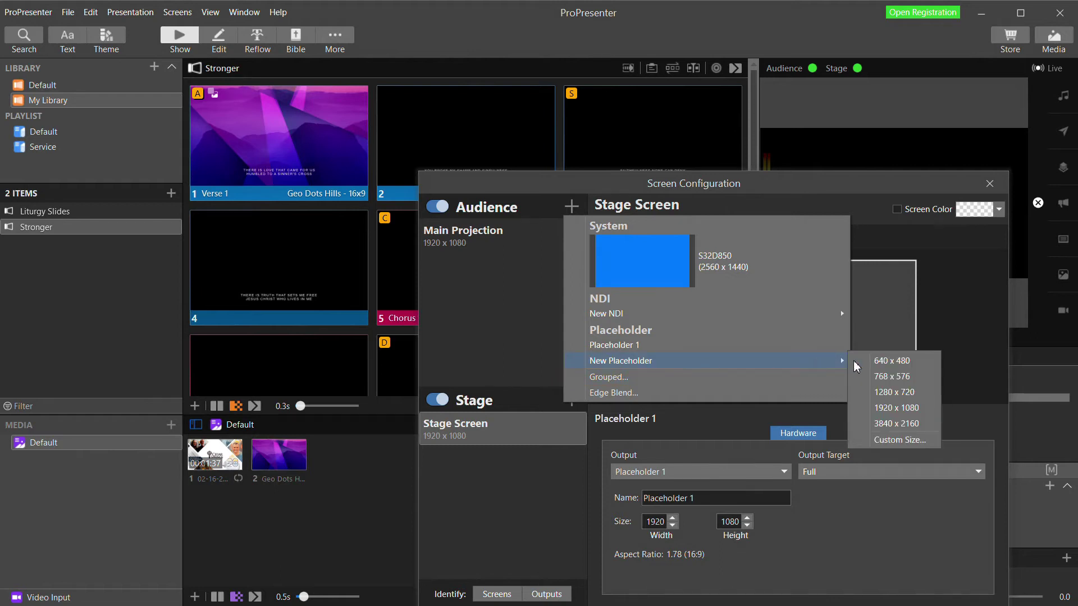
{"action": "left_click", "coordinate": [895, 410]}
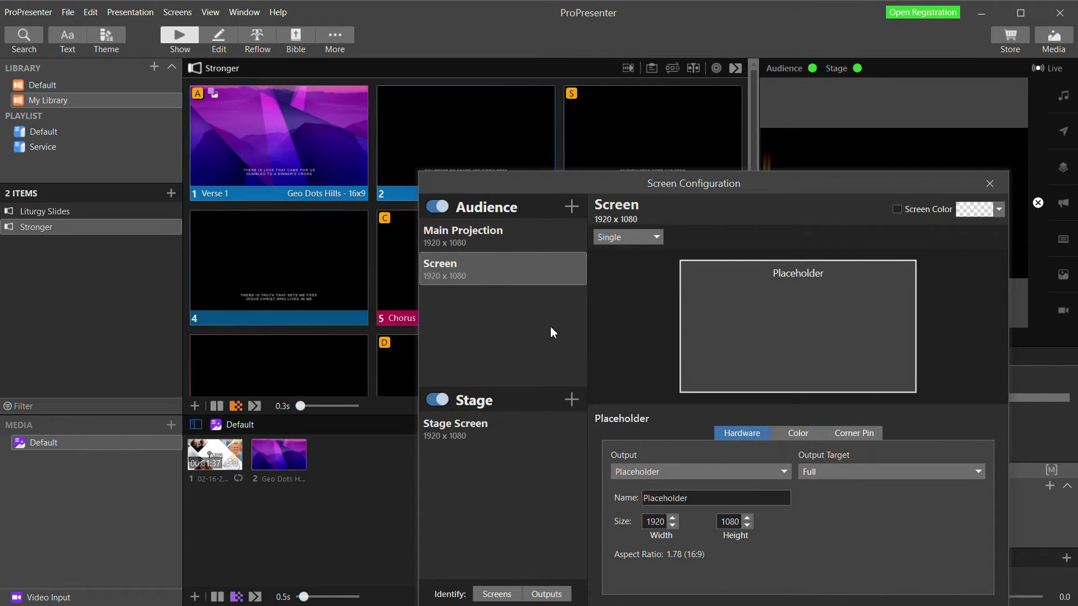
{"action": "right_click", "coordinate": [468, 267]}
{"action": "left_click", "coordinate": [494, 277]}
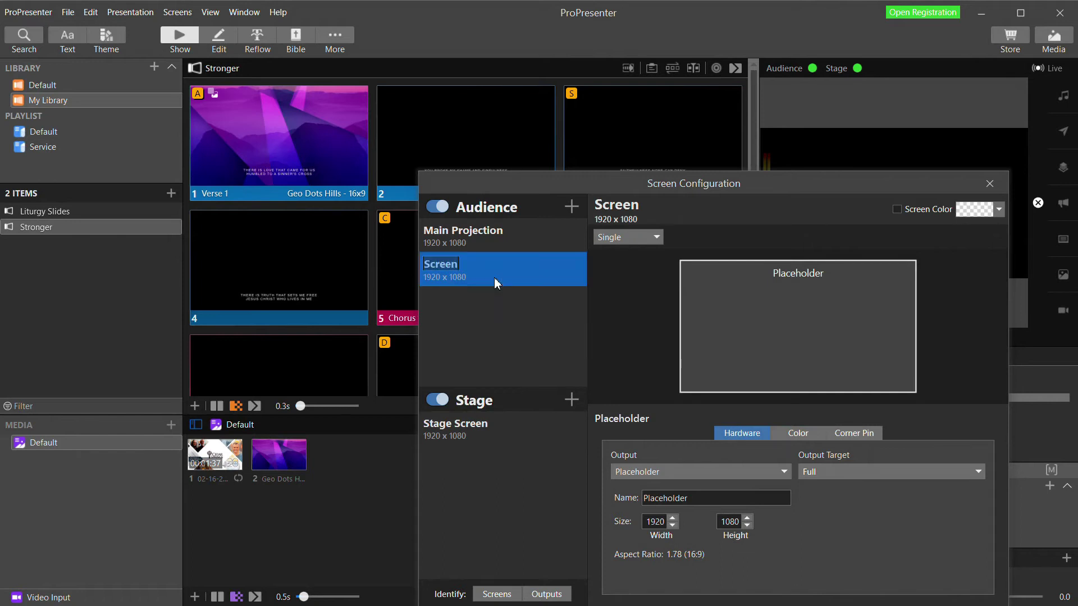
{"action": "type", "text": "LiveVideo"}
{"action": "key", "text": "Return"}
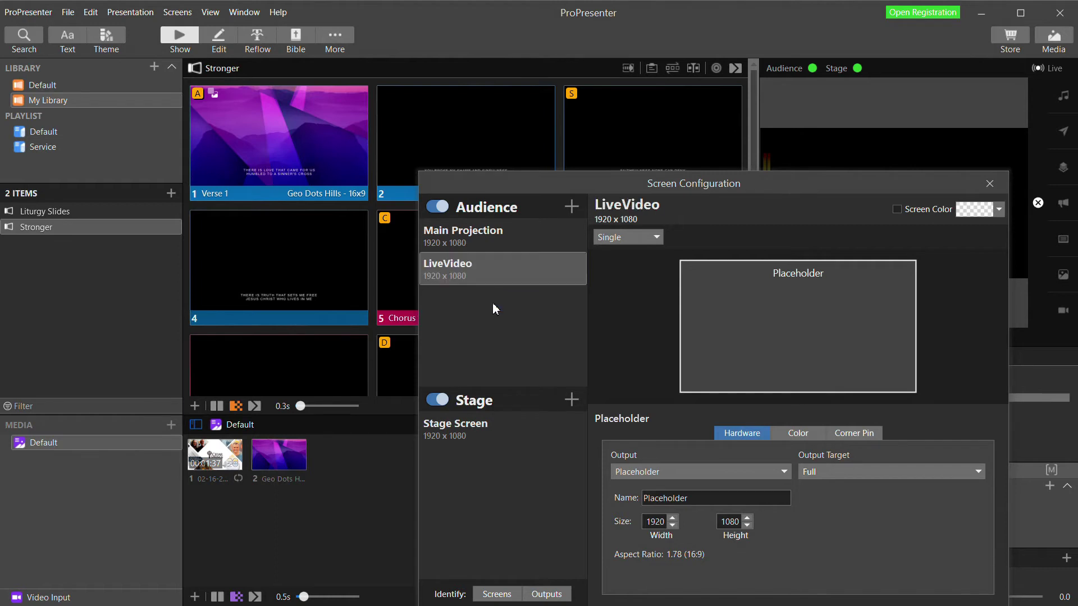
{"action": "left_click", "coordinate": [989, 183]}
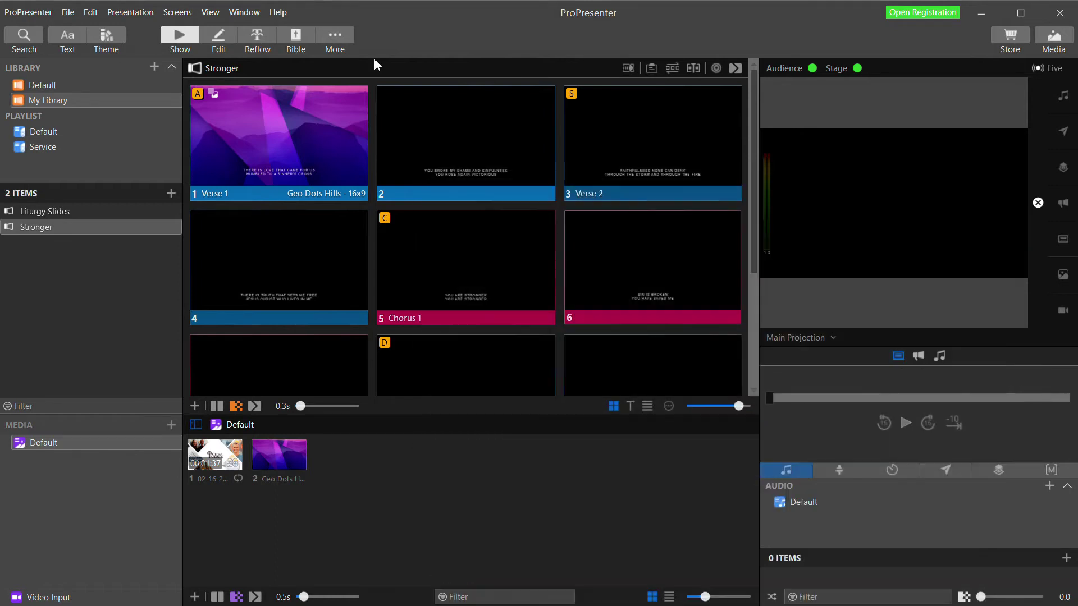
- Uncheck Media for LiveVideo in Edit Looks, then go to the Video Input media bin
{"action": "left_click", "coordinate": [177, 13]}
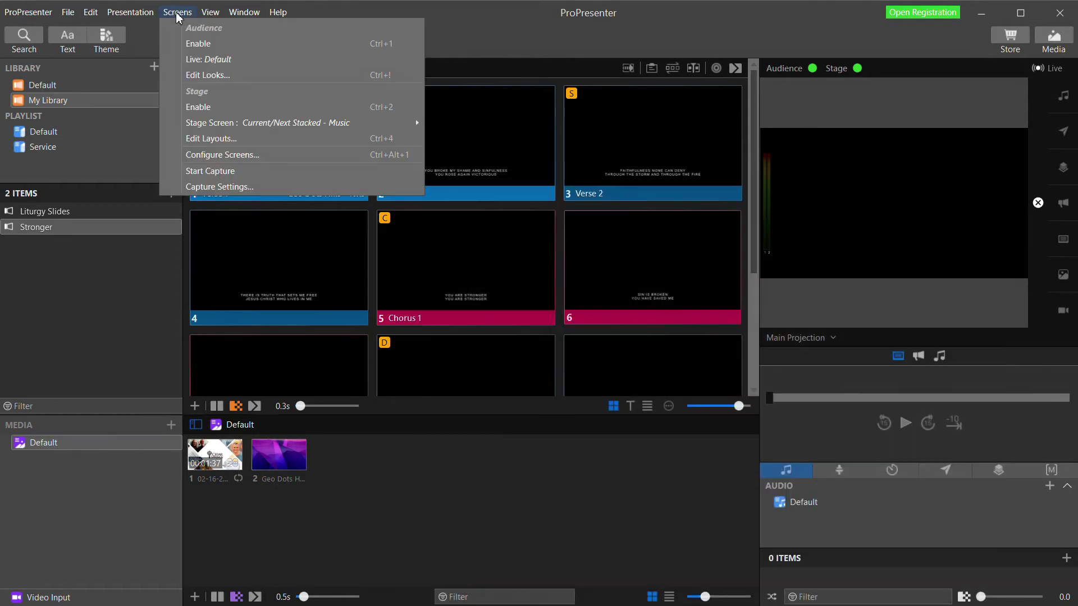
{"action": "left_click", "coordinate": [205, 76]}
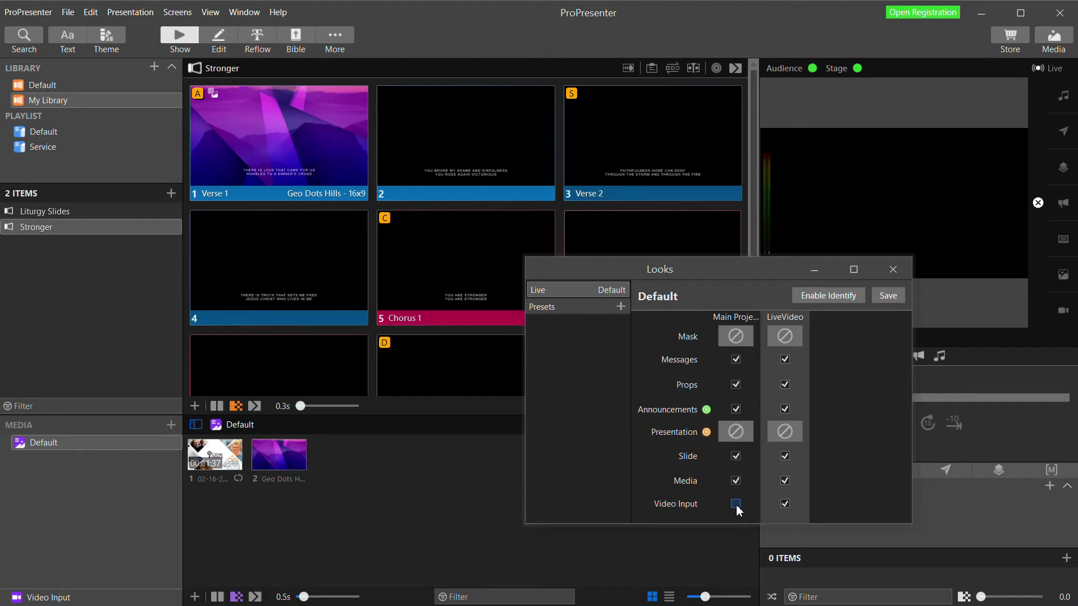
{"action": "left_click", "coordinate": [784, 481]}
{"action": "left_click", "coordinate": [893, 270]}
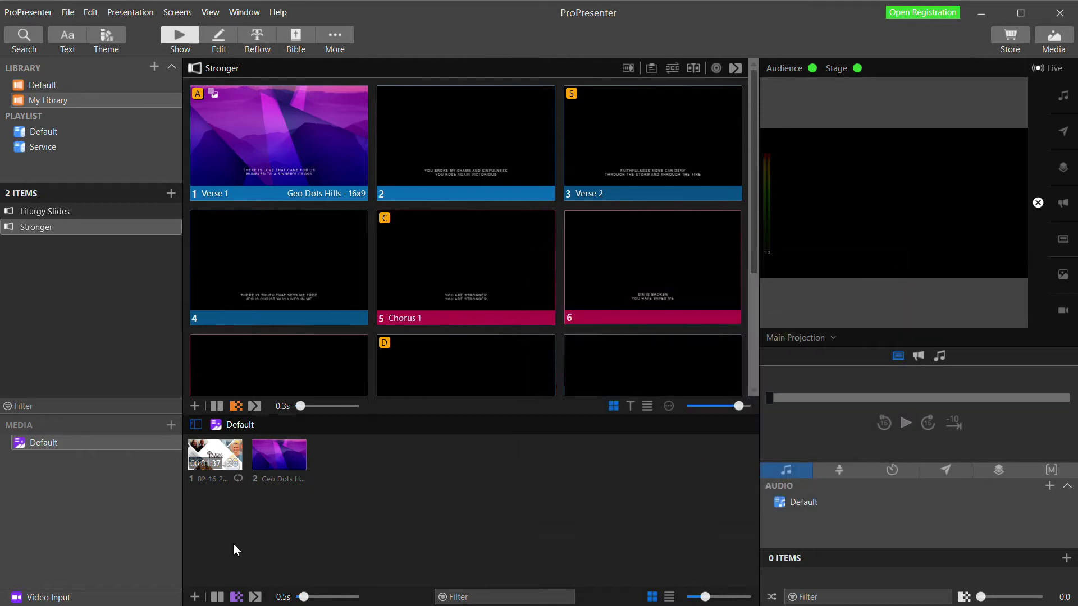
{"action": "left_click", "coordinate": [50, 598]}
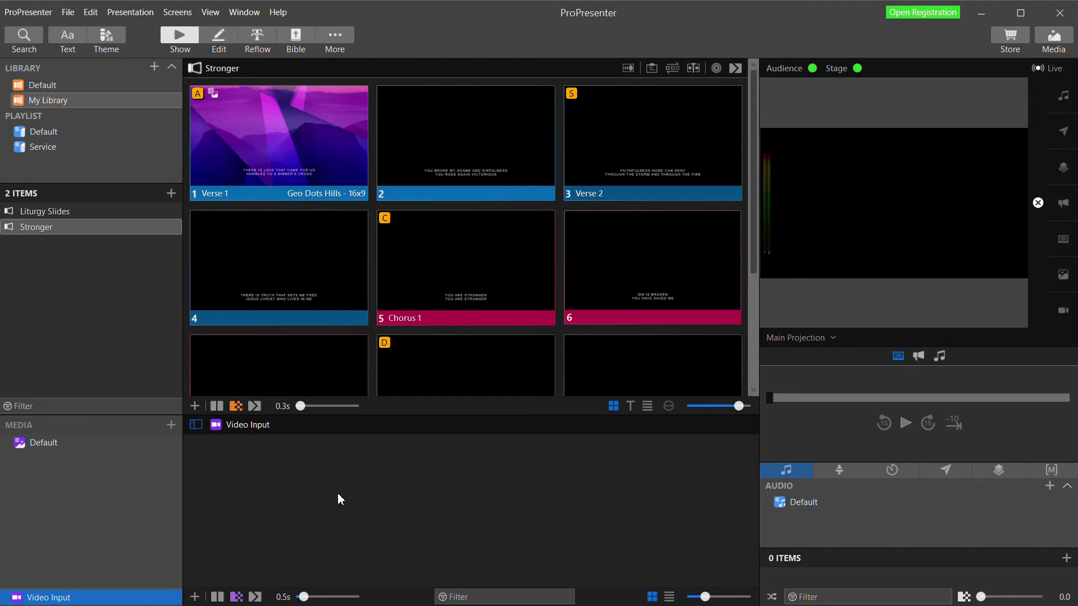
- Add two video input cues, LEFTPTZ1 and CENTERPTZ2, to the Video Input bin
{"action": "left_click", "coordinate": [195, 596]}
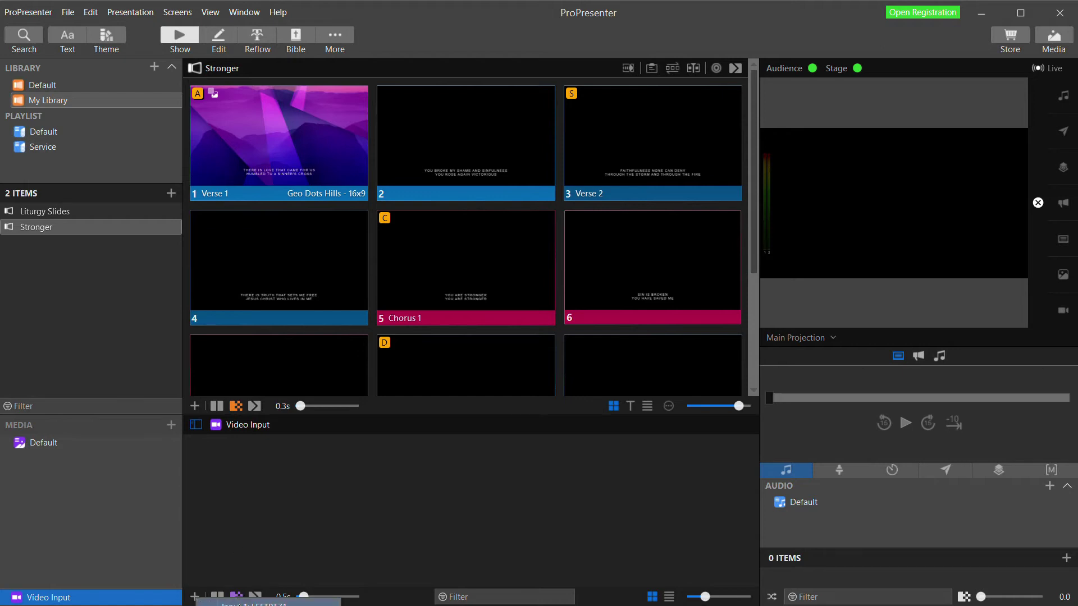
{"action": "left_click", "coordinate": [254, 603]}
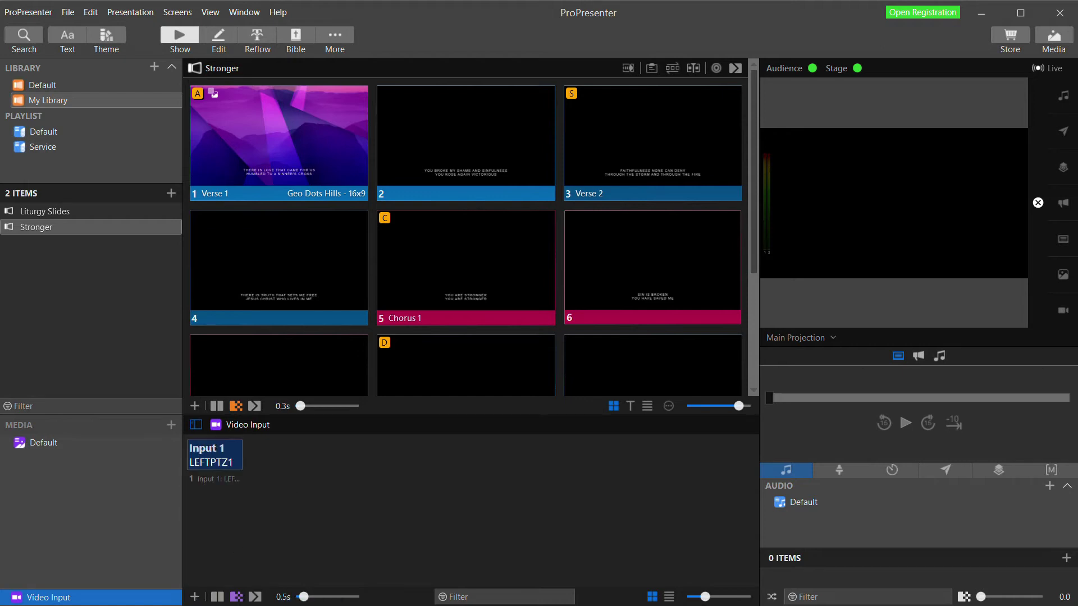
{"action": "left_click", "coordinate": [195, 596]}
{"action": "left_click", "coordinate": [254, 603]}
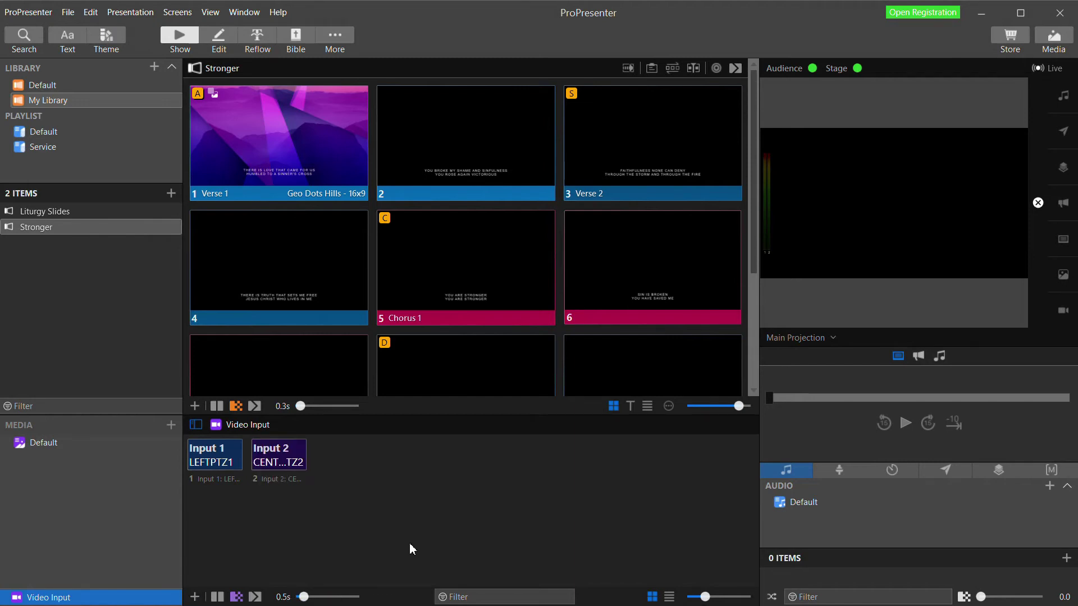
- Preview the LiveVideo output, take the centre camera live, and put Verse 1 lyrics over it
{"action": "left_click", "coordinate": [831, 341]}
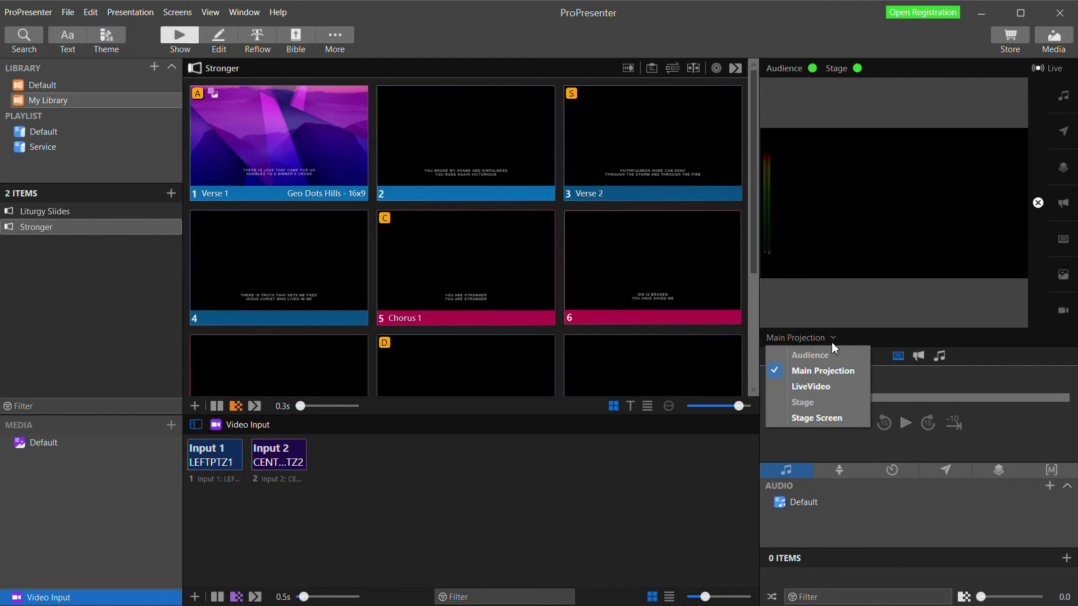
{"action": "left_click", "coordinate": [819, 387]}
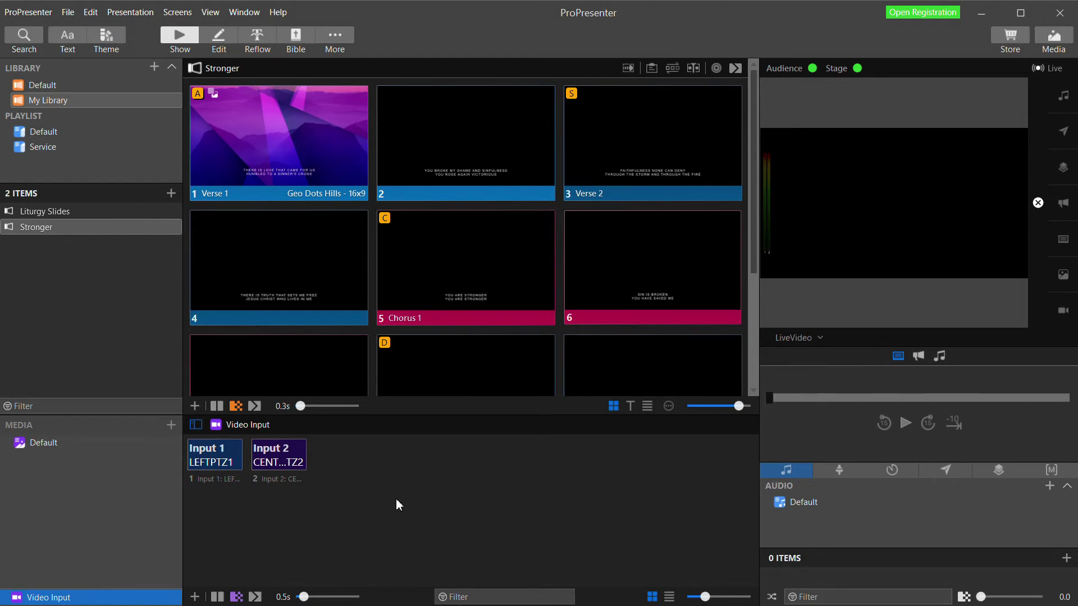
{"action": "left_click", "coordinate": [229, 465]}
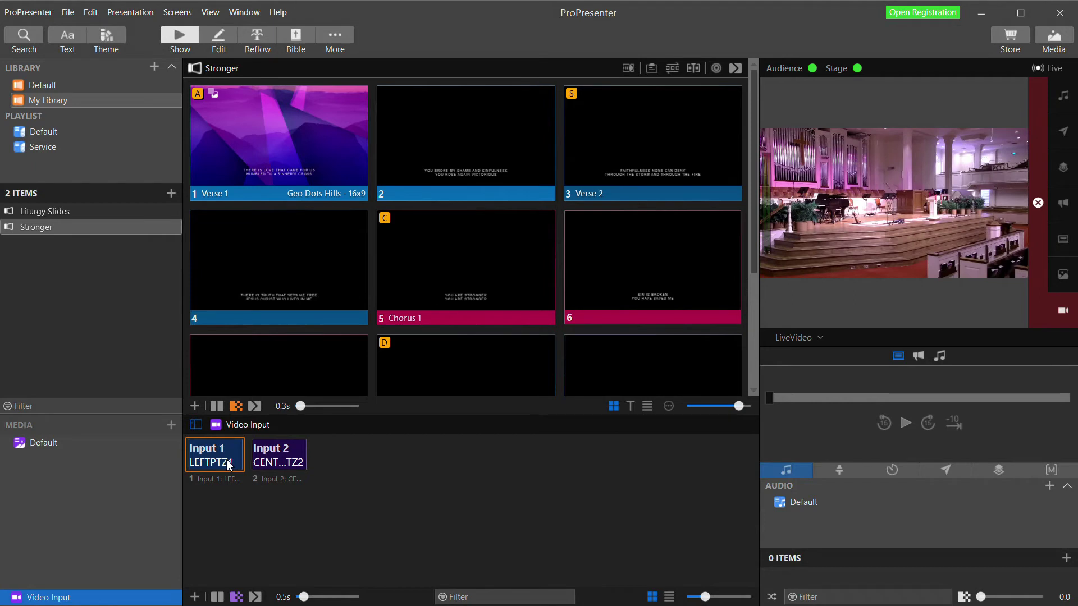
{"action": "left_click", "coordinate": [286, 463]}
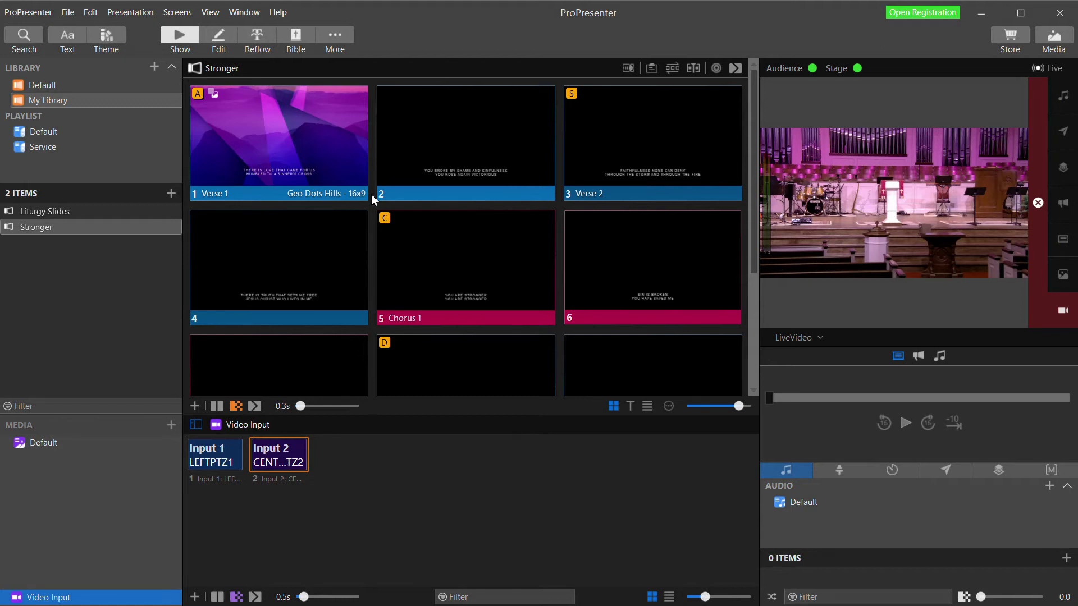
{"action": "left_click", "coordinate": [348, 158]}
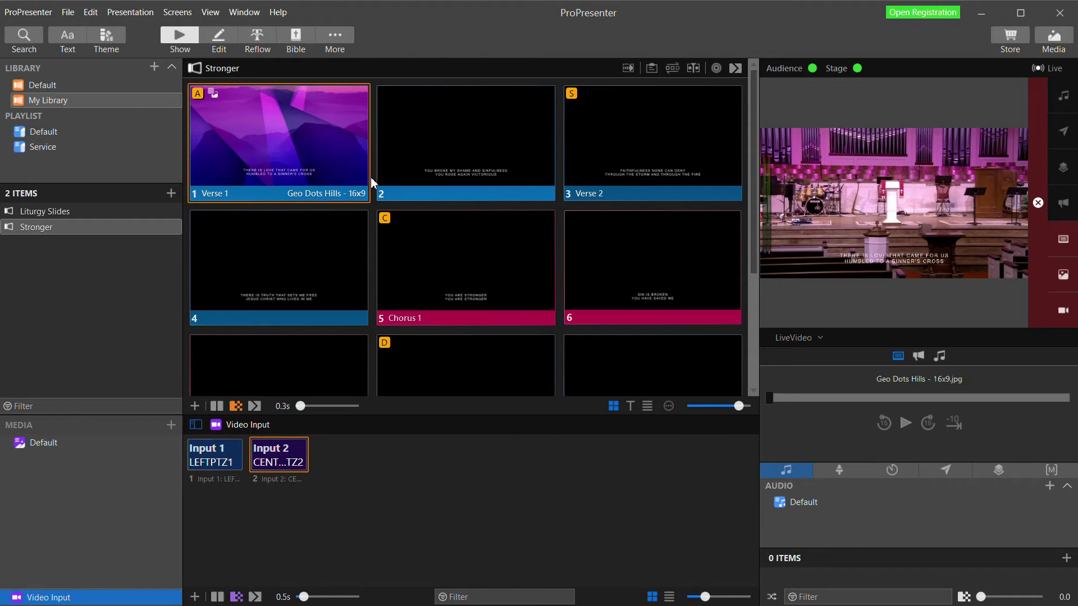
{"action": "left_click", "coordinate": [807, 340]}
- Switch the preview back to Main Projection and inspect the Simple Lyrics - Lower Thirds theme slide
{"action": "left_click", "coordinate": [810, 370]}
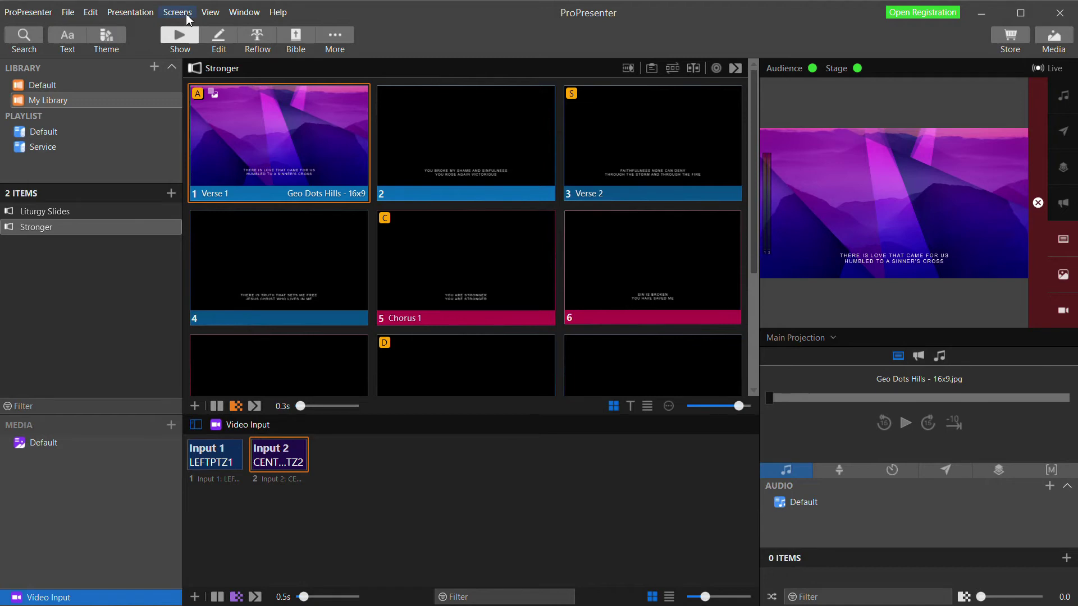
{"action": "left_click", "coordinate": [336, 36]}
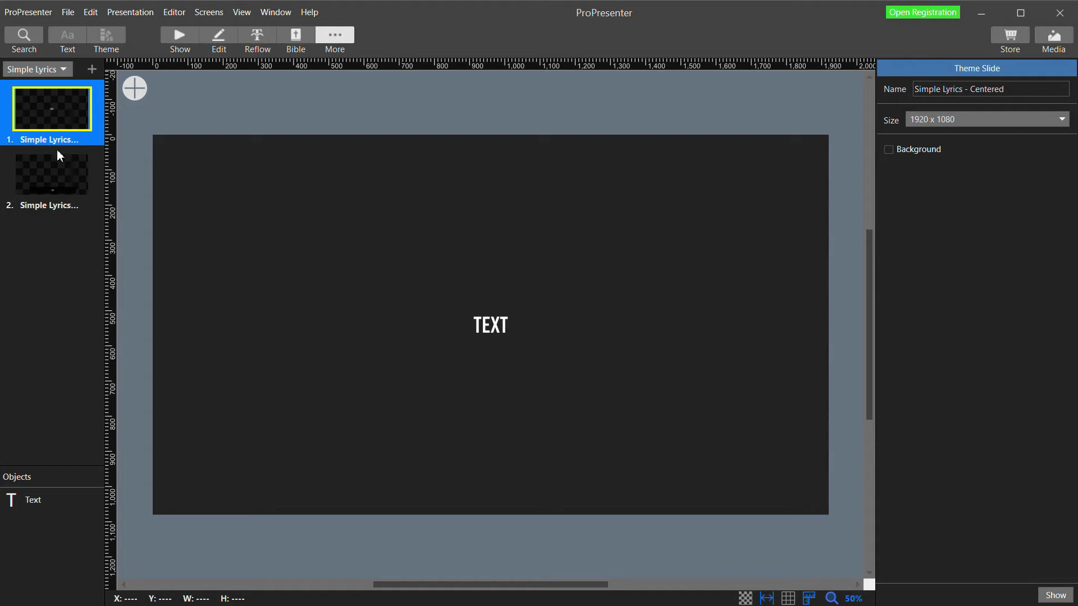
{"action": "left_click", "coordinate": [55, 180]}
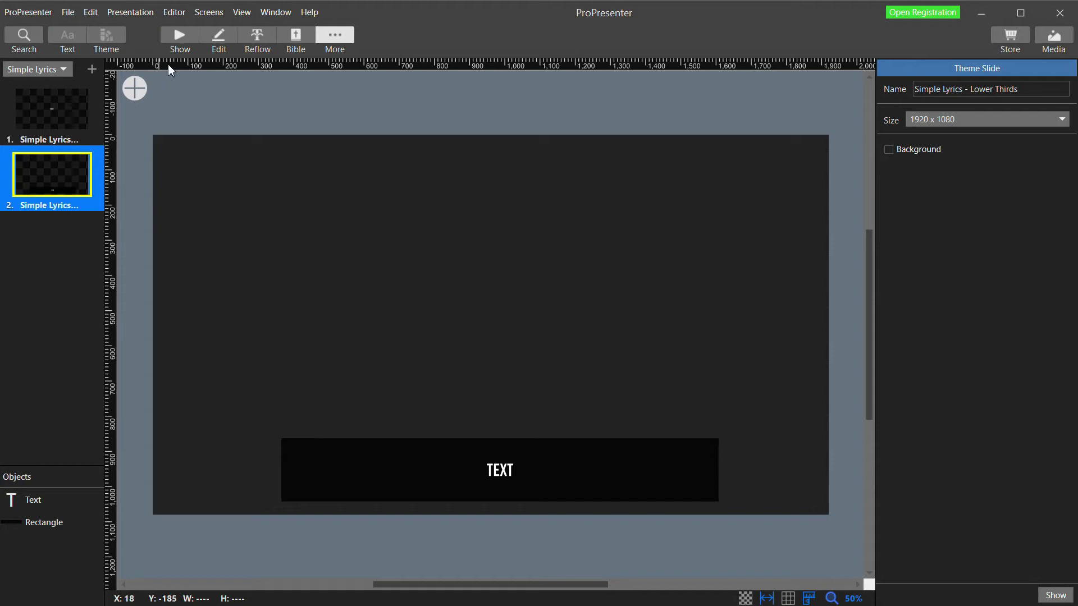
{"action": "left_click", "coordinate": [180, 35]}
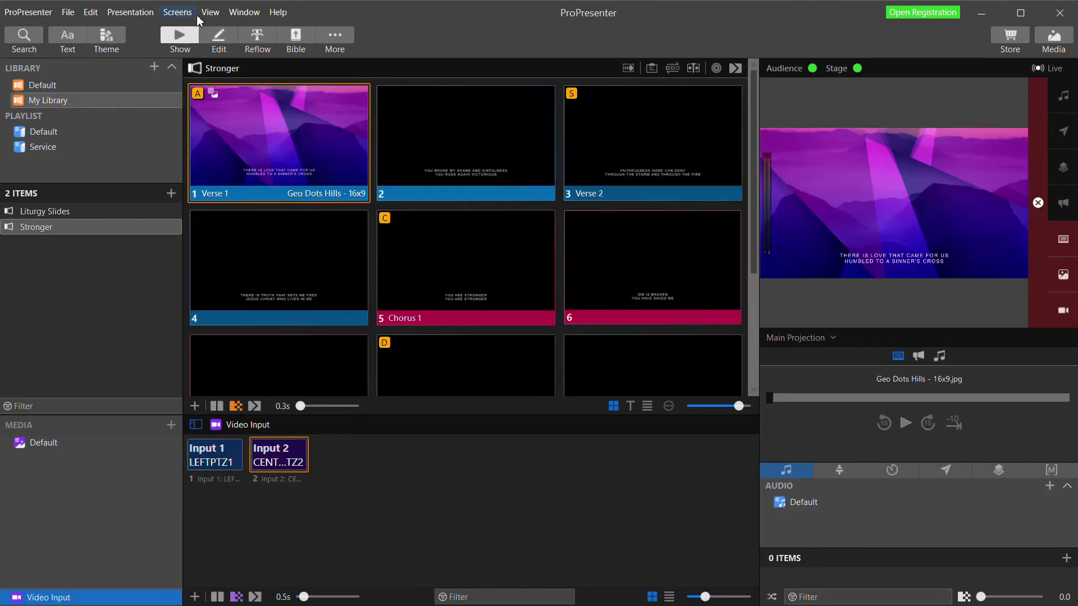
- In Edit Looks, give Main Projection Simple Lyrics - Centered and LiveVideo Simple Lyrics - Lower Thirds
{"action": "left_click", "coordinate": [186, 13]}
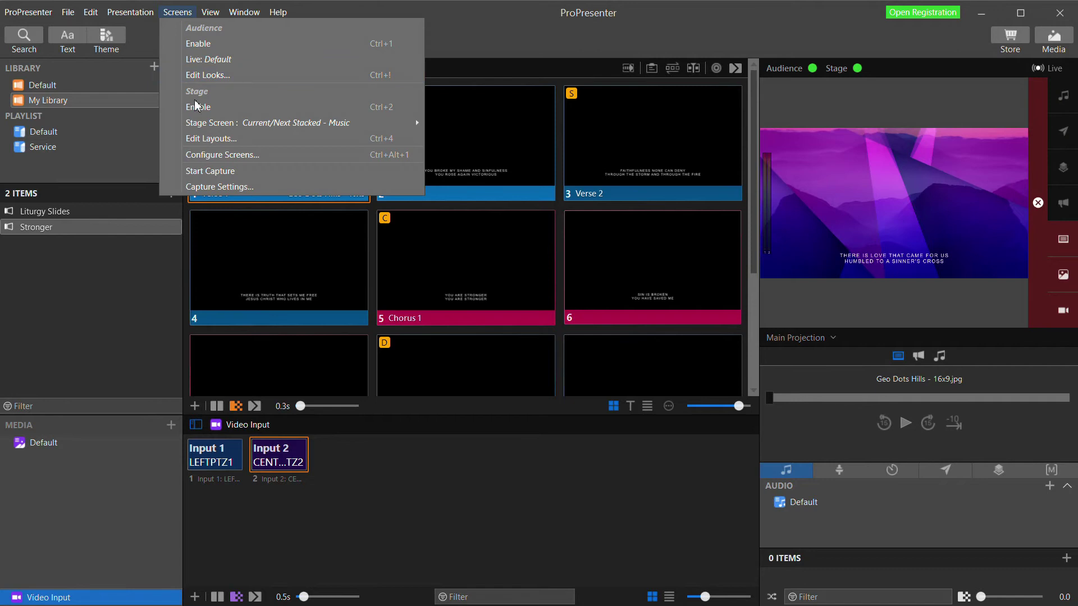
{"action": "left_click", "coordinate": [207, 75]}
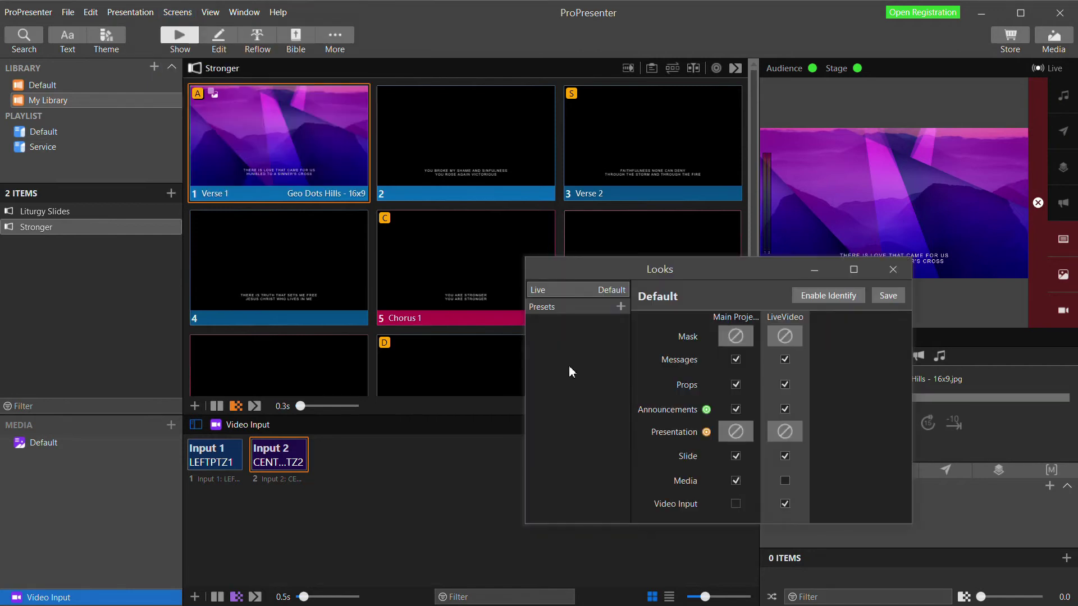
{"action": "left_click", "coordinate": [737, 438]}
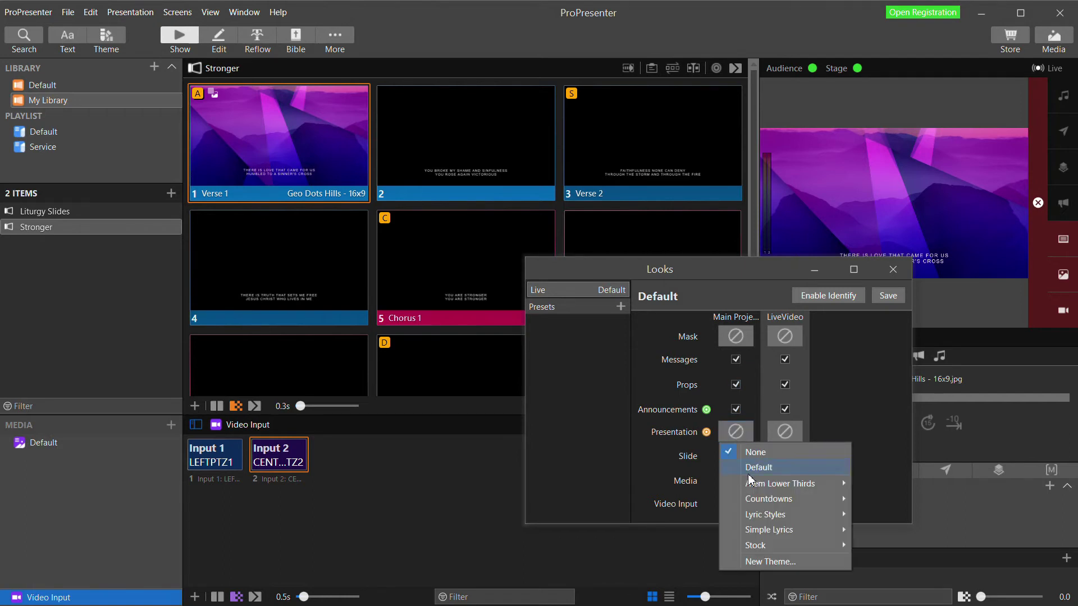
{"action": "mouse_move", "coordinate": [758, 530]}
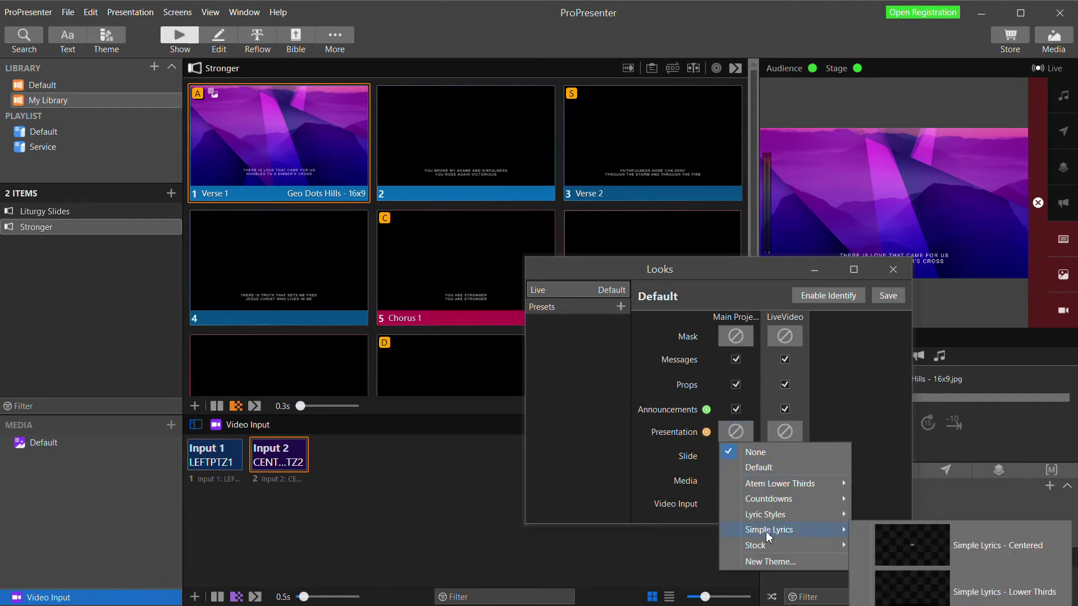
{"action": "left_click", "coordinate": [995, 544]}
{"action": "left_click", "coordinate": [785, 431]}
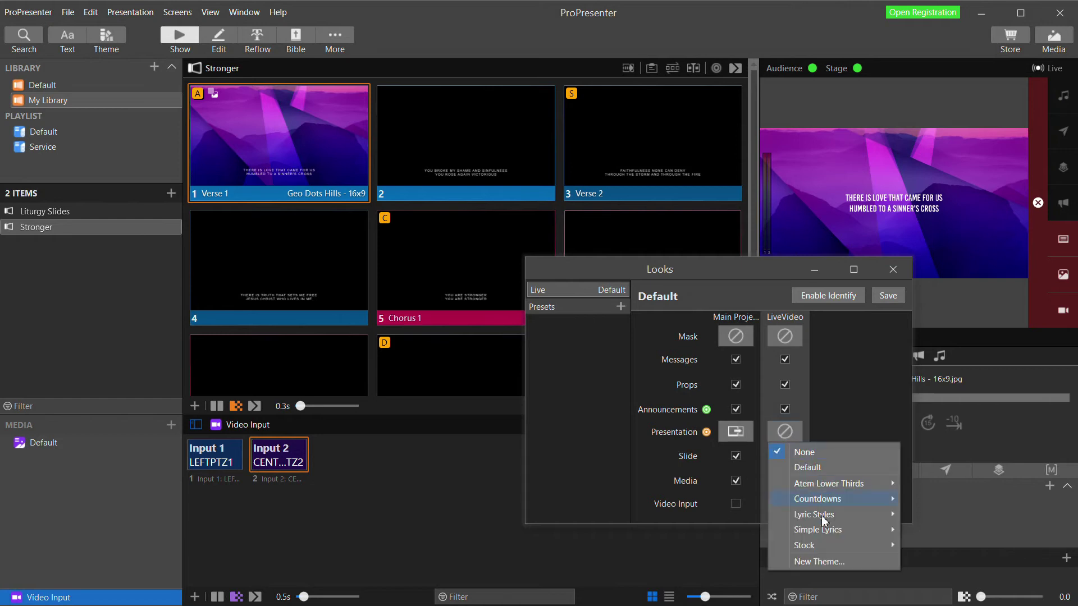
{"action": "mouse_move", "coordinate": [825, 533]}
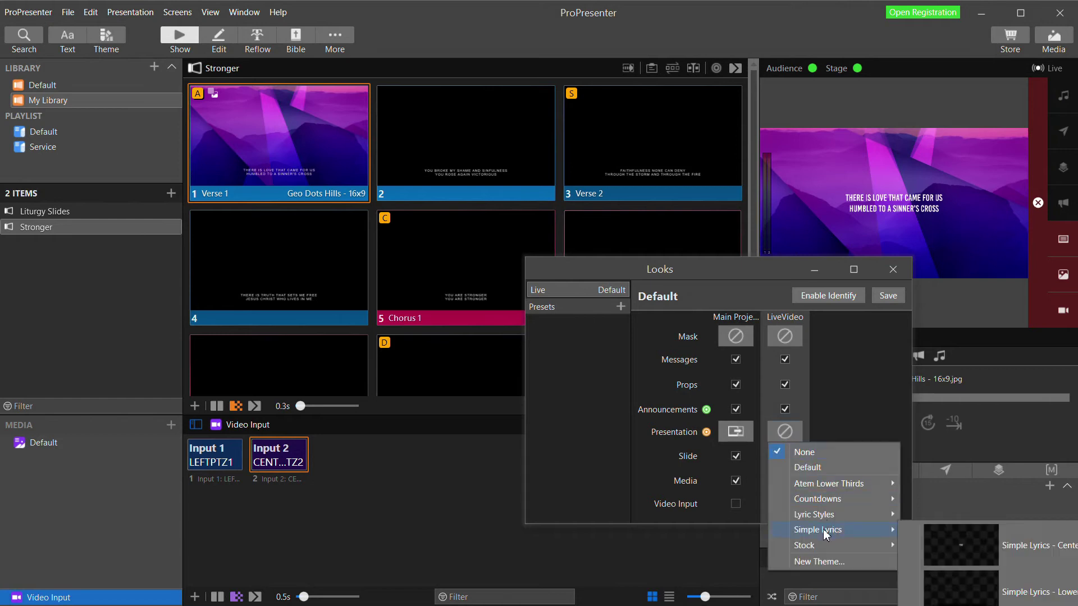
{"action": "left_click", "coordinate": [1039, 594]}
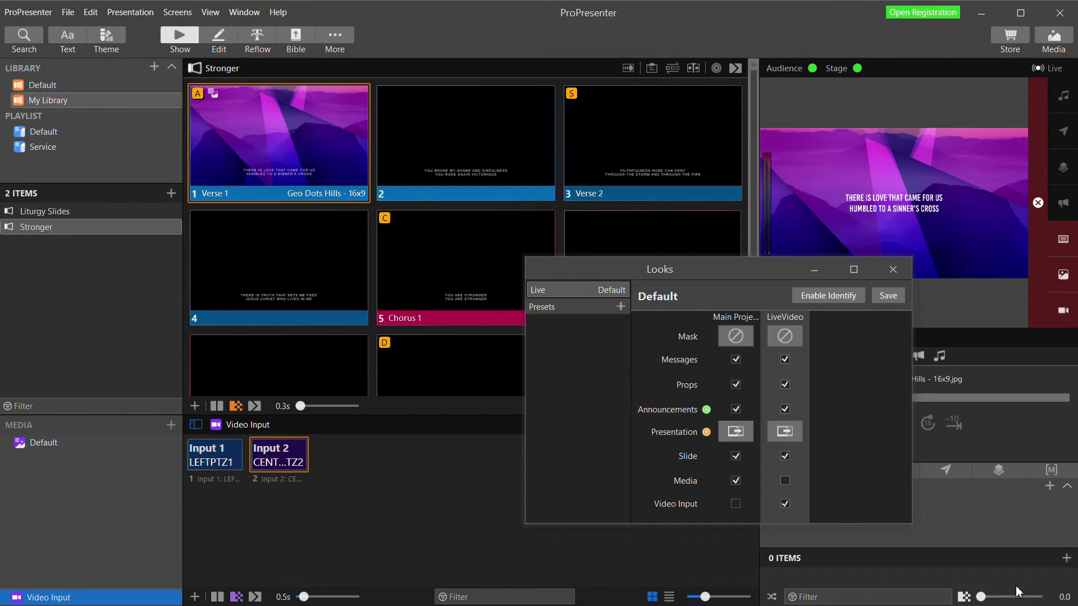
{"action": "left_click", "coordinate": [893, 269]}
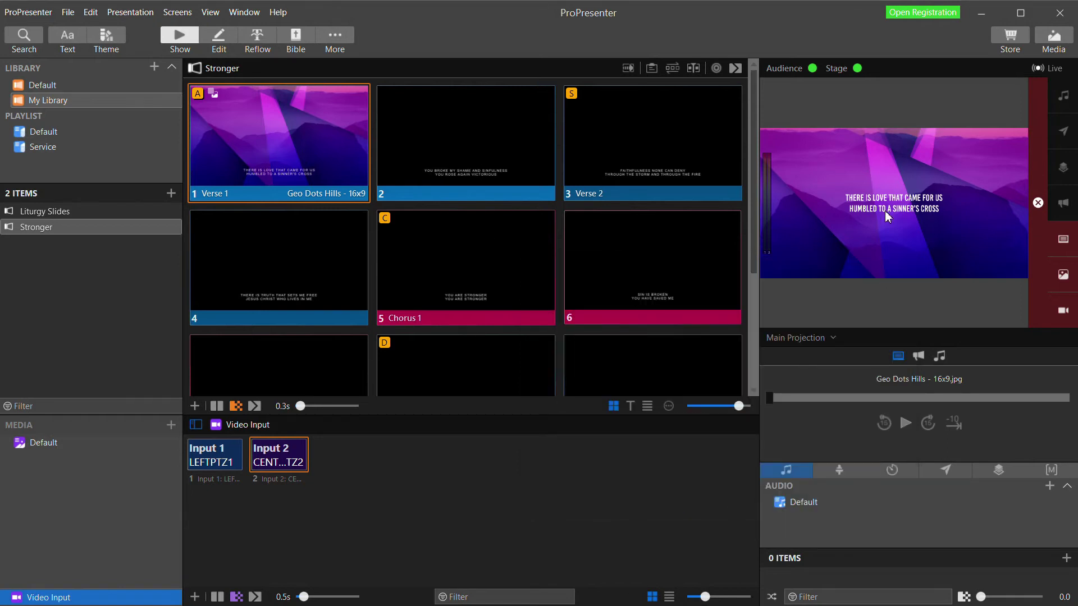
- Preview LiveVideo (checking Main Projection briefly), then cut the camera from Input 1 to Input 2
{"action": "left_click", "coordinate": [823, 337]}
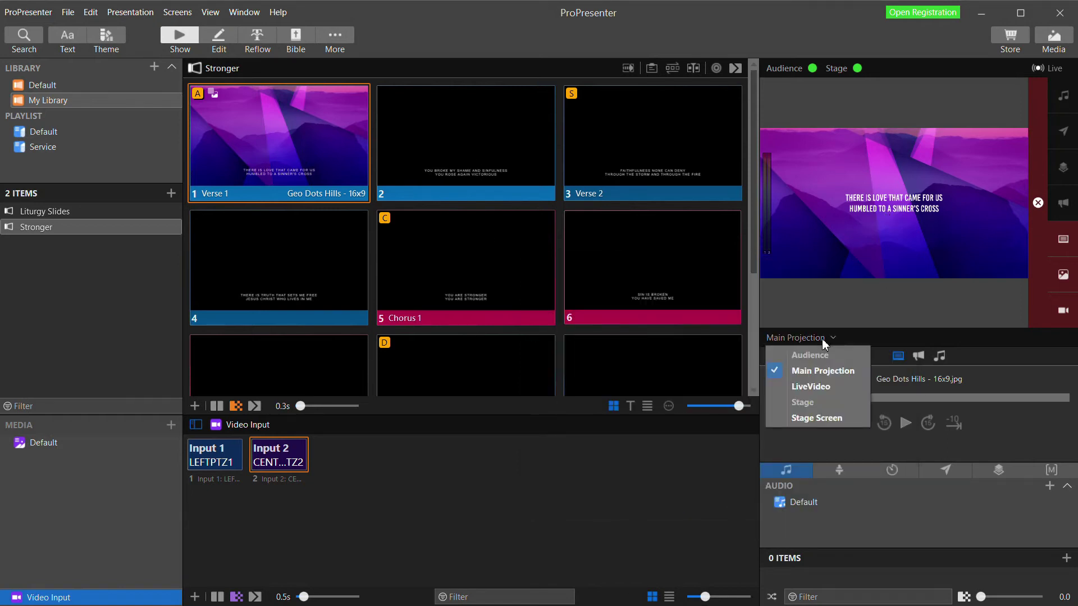
{"action": "left_click", "coordinate": [810, 387]}
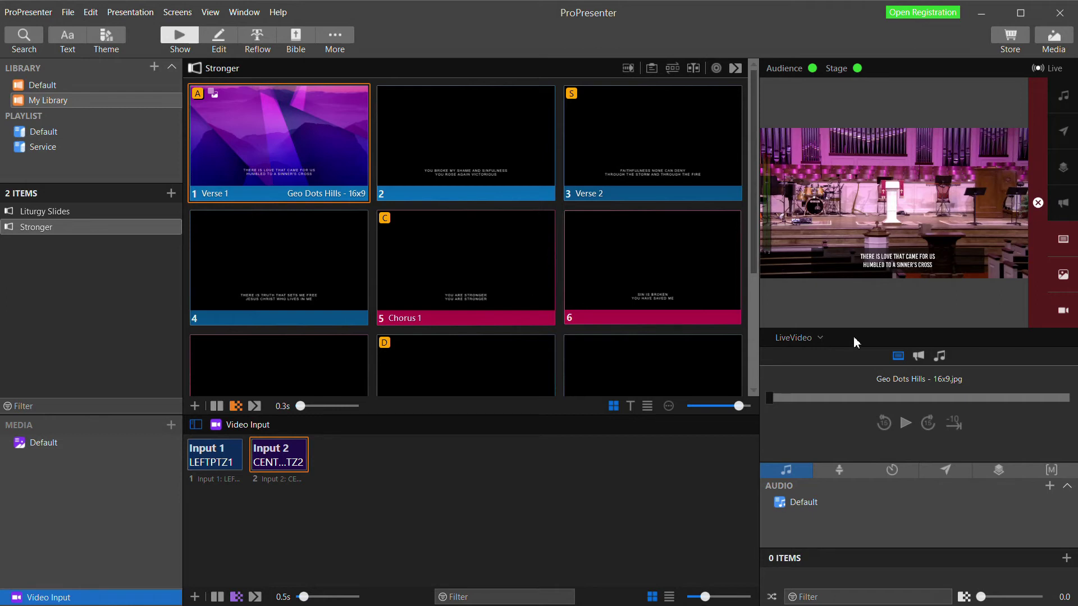
{"action": "left_click", "coordinate": [822, 338]}
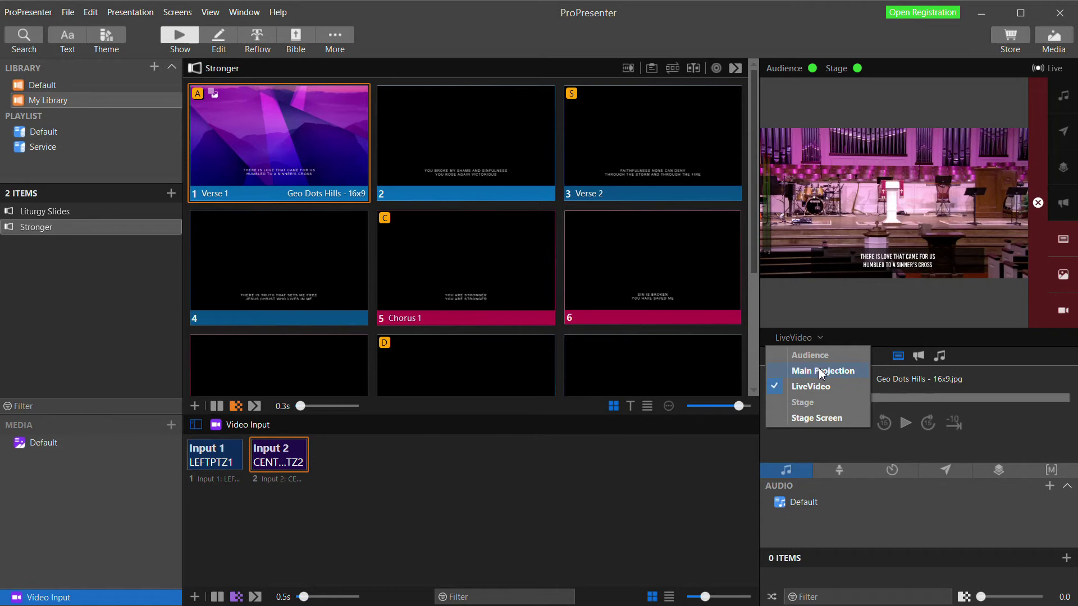
{"action": "left_click", "coordinate": [821, 372]}
{"action": "left_click", "coordinate": [829, 341]}
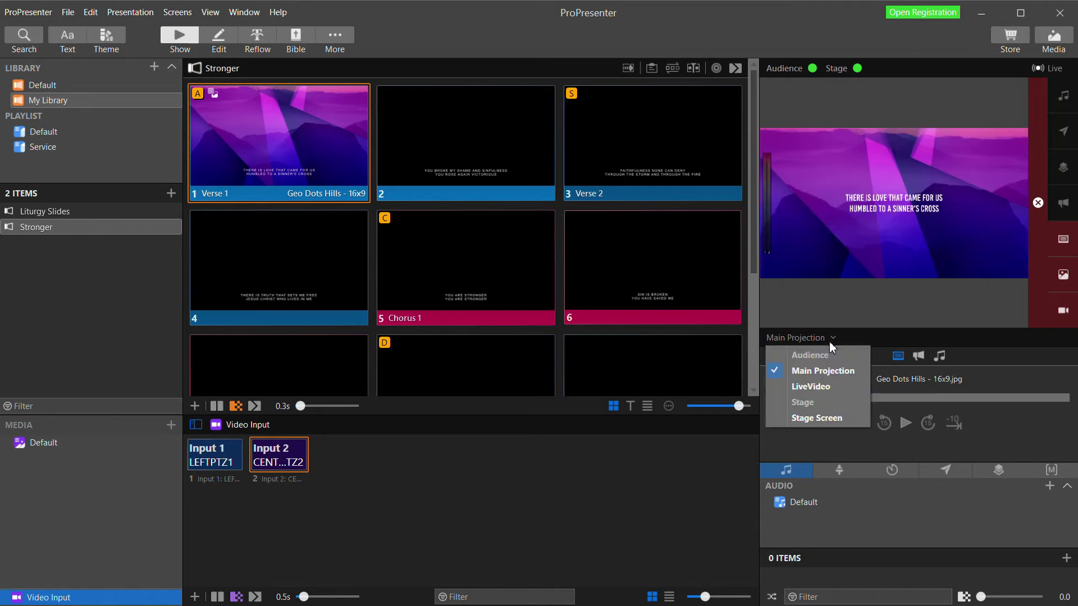
{"action": "left_click", "coordinate": [818, 386]}
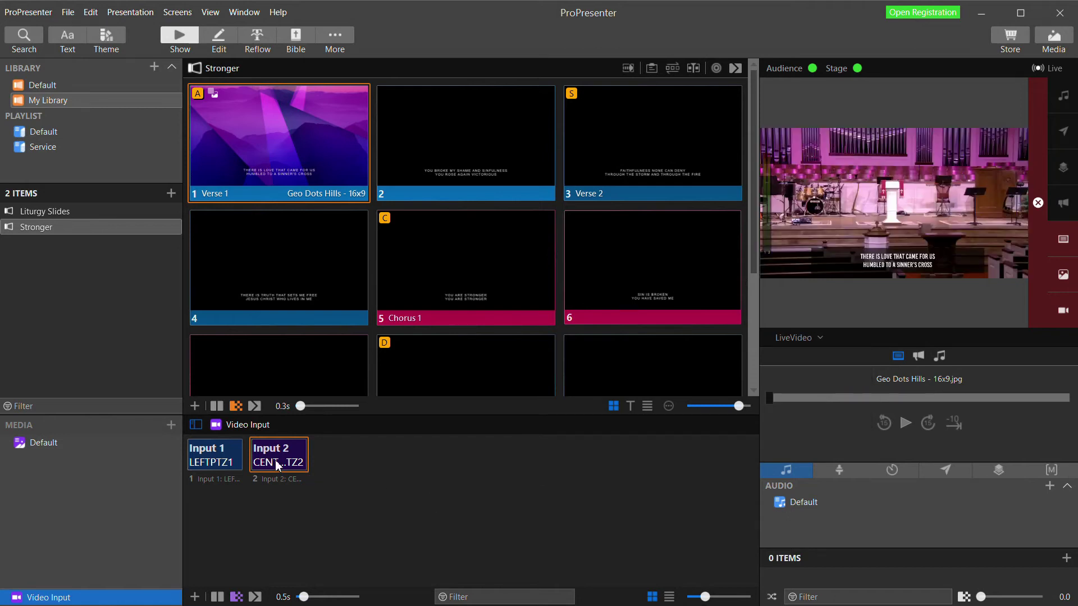
{"action": "left_click", "coordinate": [225, 463]}
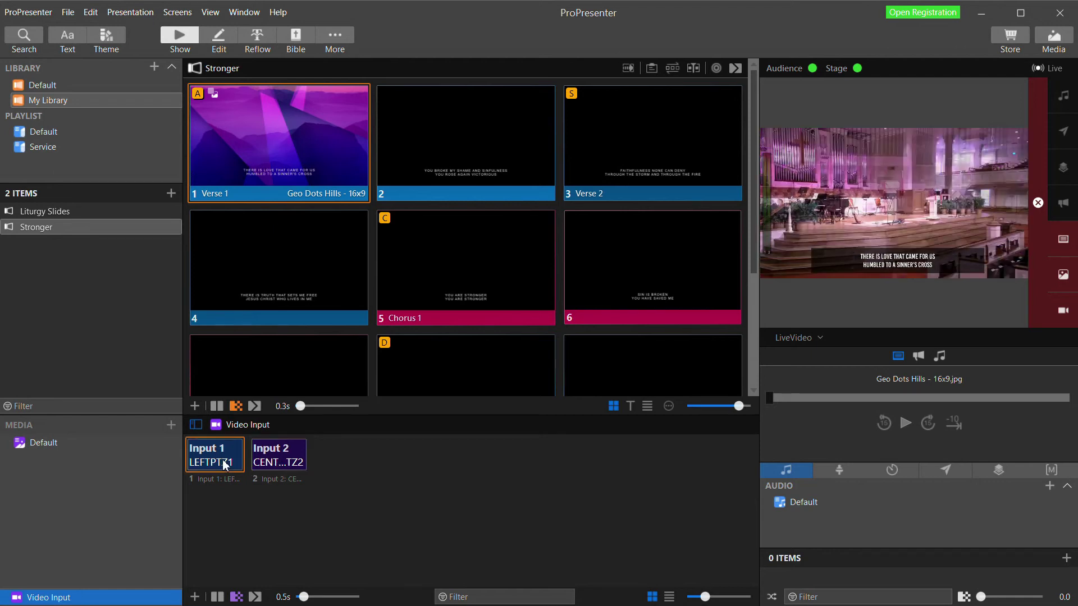
{"action": "left_click", "coordinate": [283, 463]}
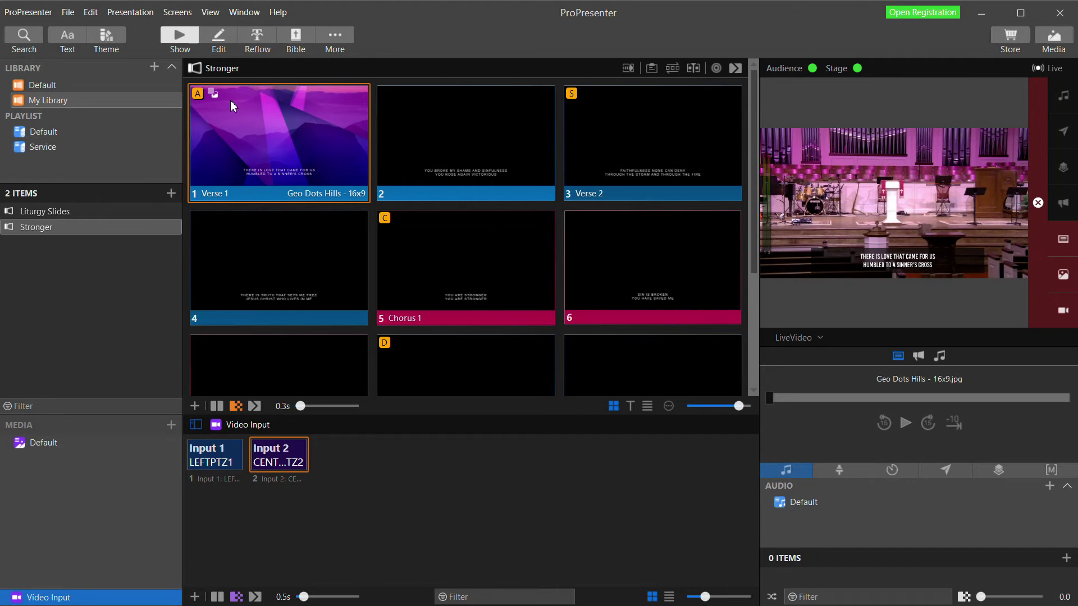
- In Configure Screens, add a 1920x1080 placeholder stage screen named Preview Monitor
{"action": "left_click", "coordinate": [182, 13]}
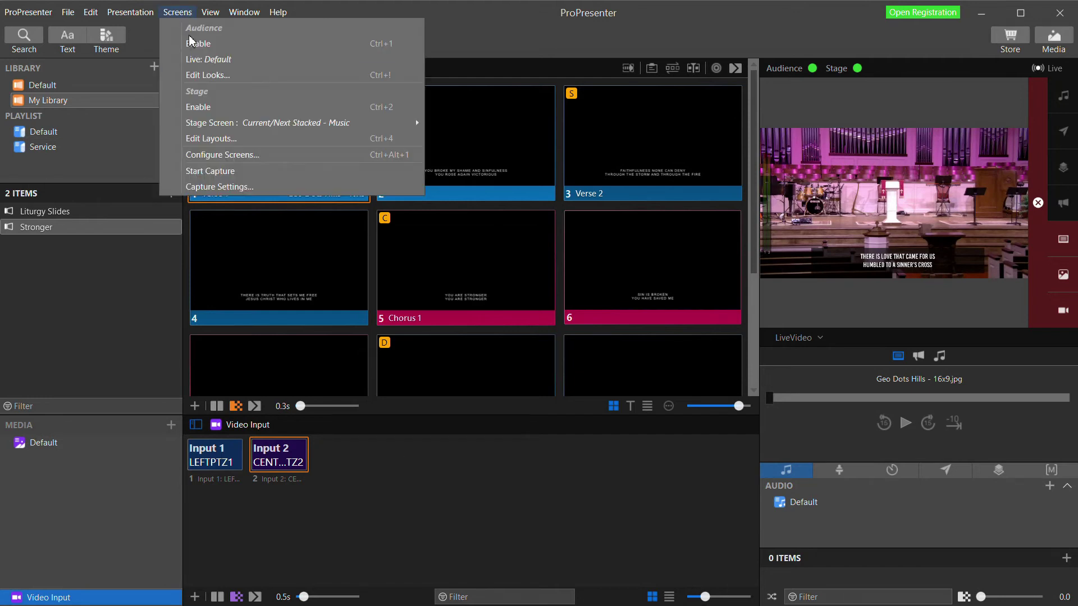
{"action": "left_click", "coordinate": [212, 155]}
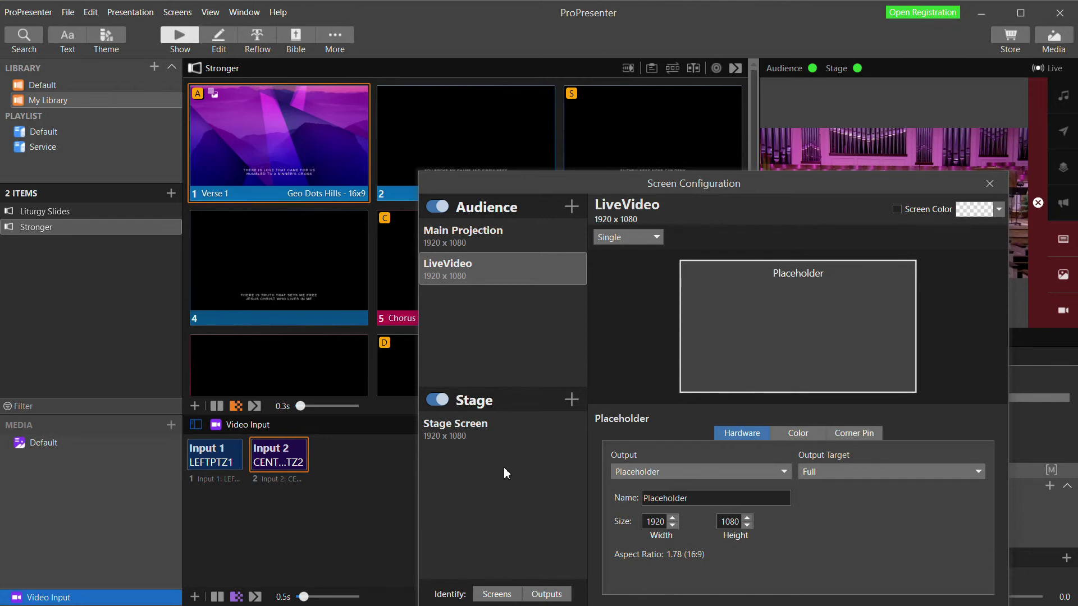
{"action": "left_click_drag", "start_coordinate": [674, 185], "coordinate": [498, 122]}
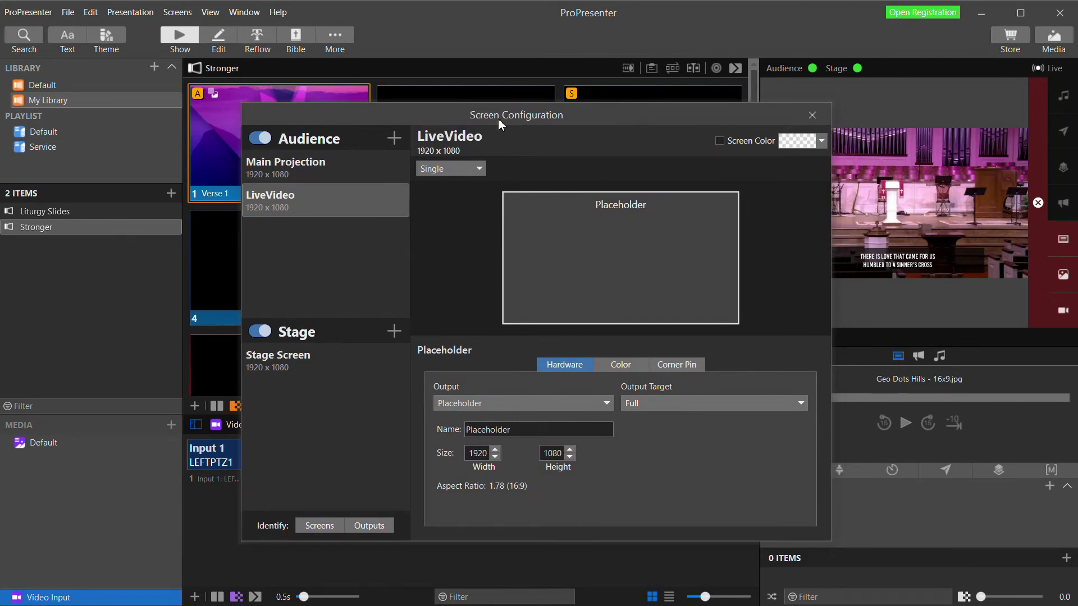
{"action": "left_click", "coordinate": [394, 332]}
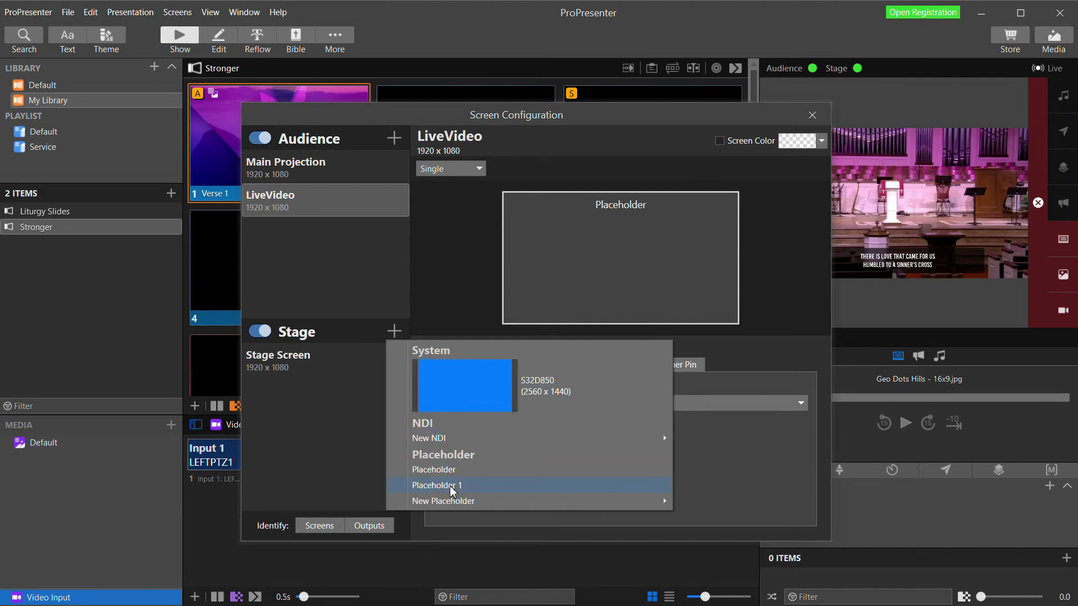
{"action": "mouse_move", "coordinate": [455, 505]}
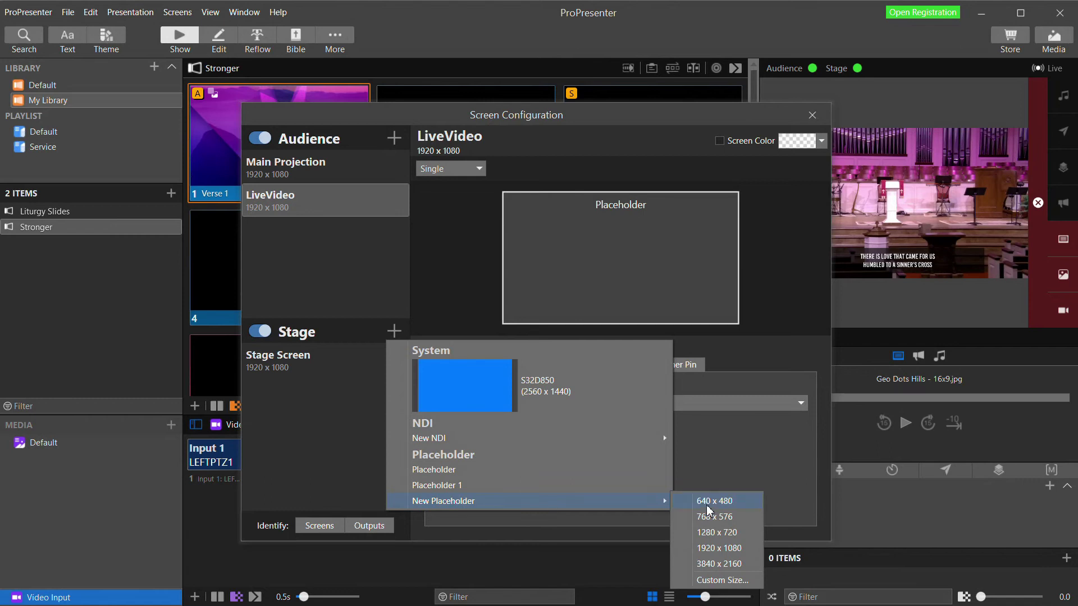
{"action": "left_click", "coordinate": [718, 548]}
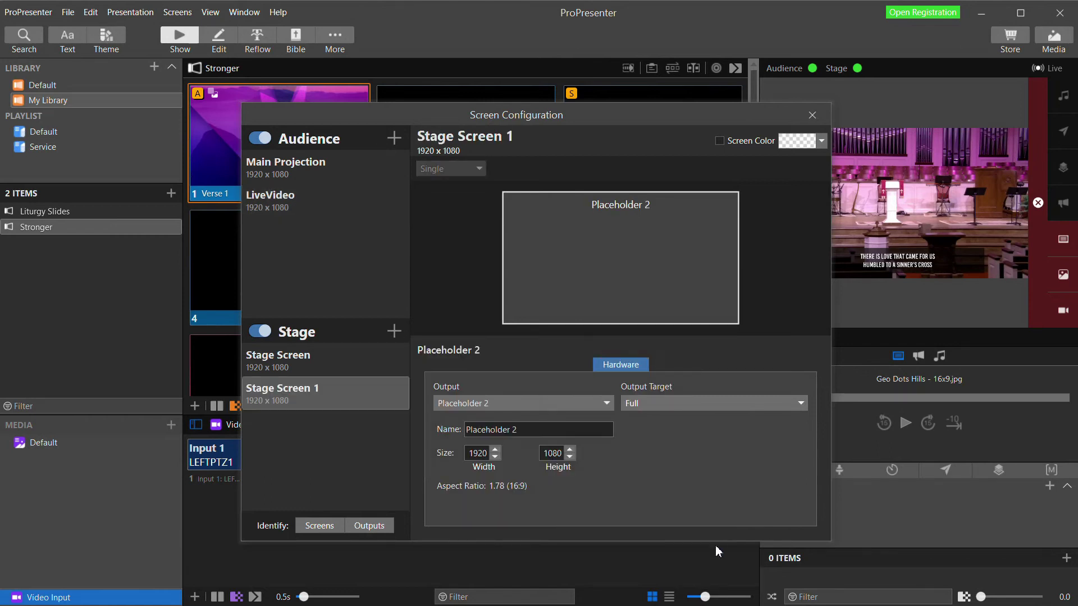
{"action": "right_click", "coordinate": [316, 399]}
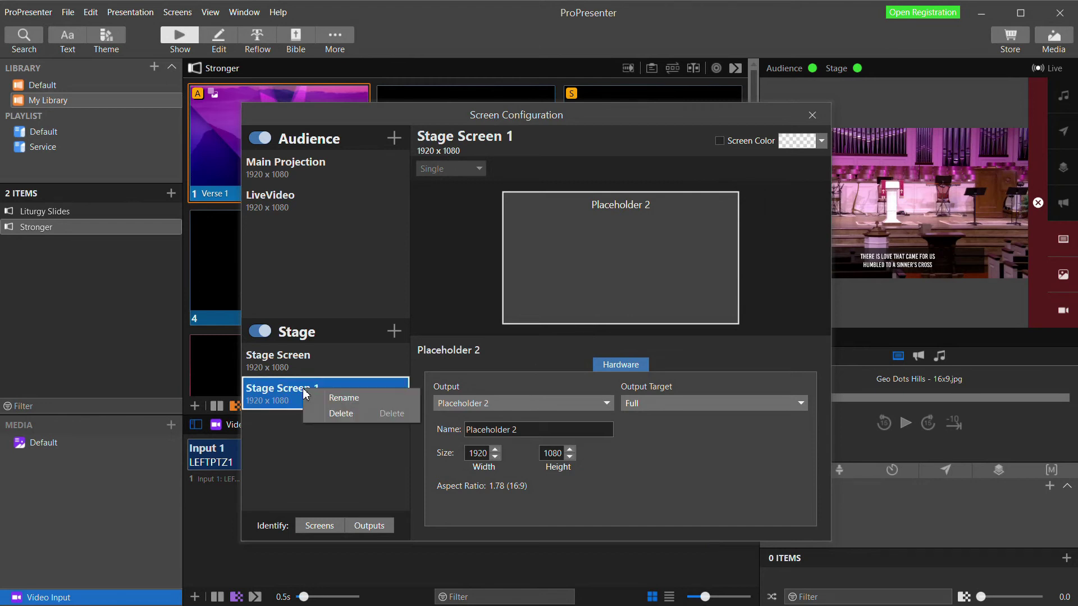
{"action": "left_click", "coordinate": [332, 398]}
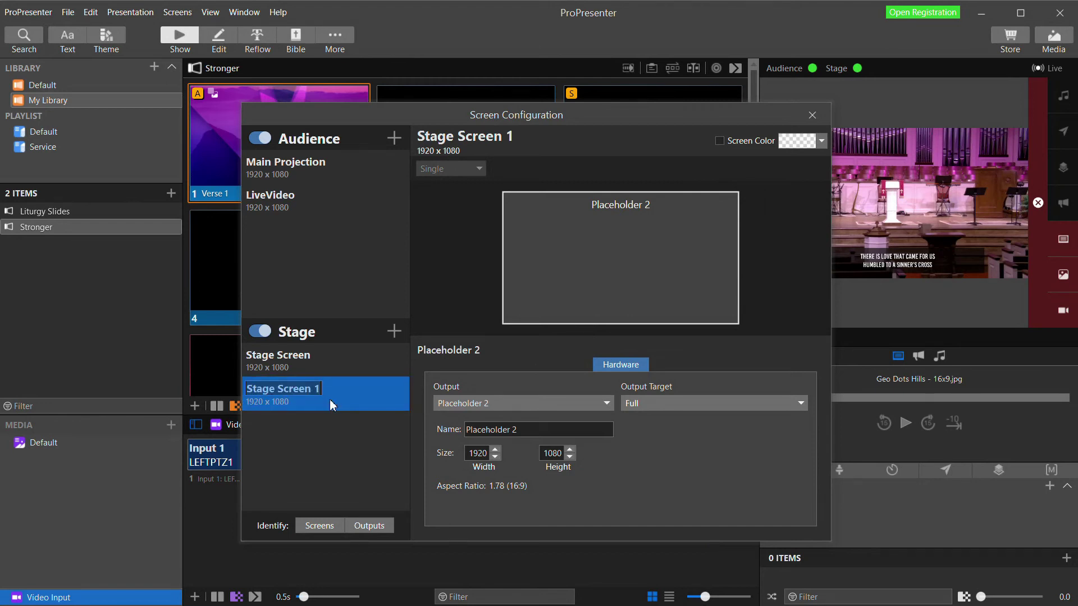
{"action": "type", "text": "Preview Monitor"}
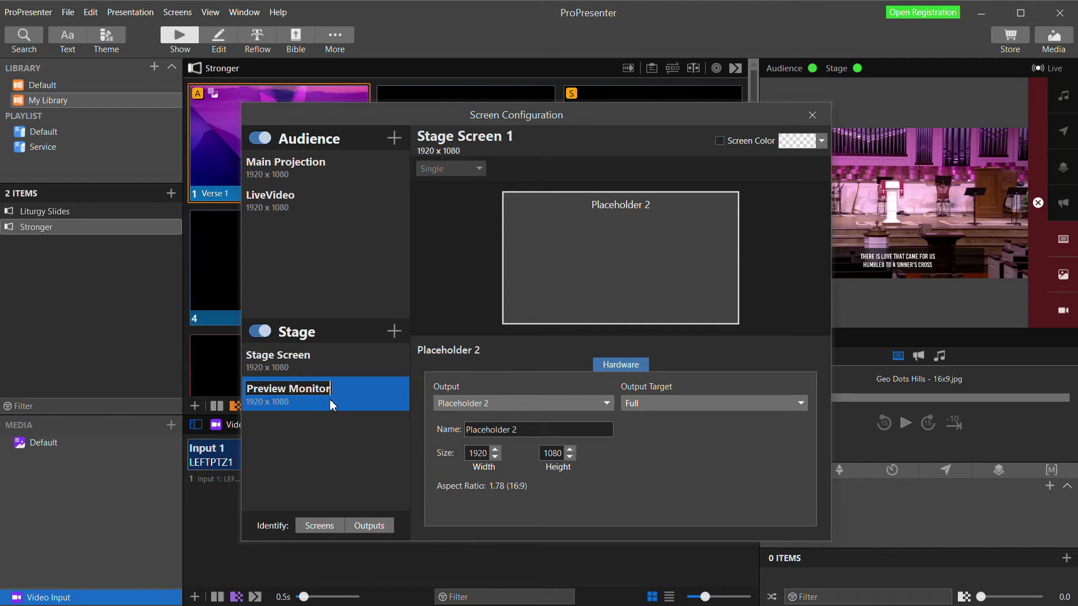
{"action": "key", "text": "Return"}
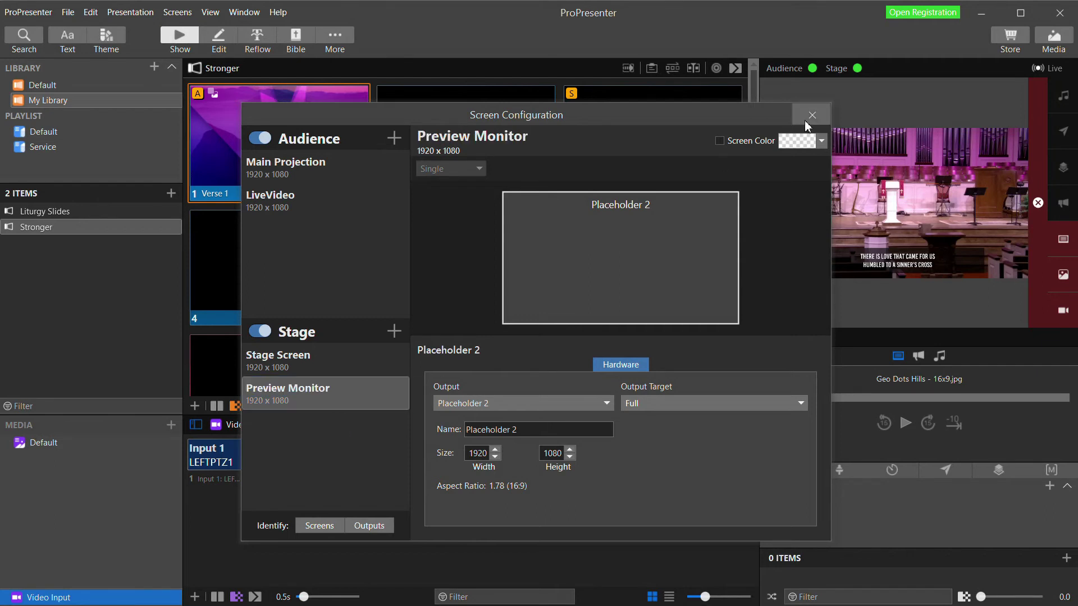
- Close screen configuration and show Preview Monitor in the preview panel
{"action": "left_click", "coordinate": [796, 119]}
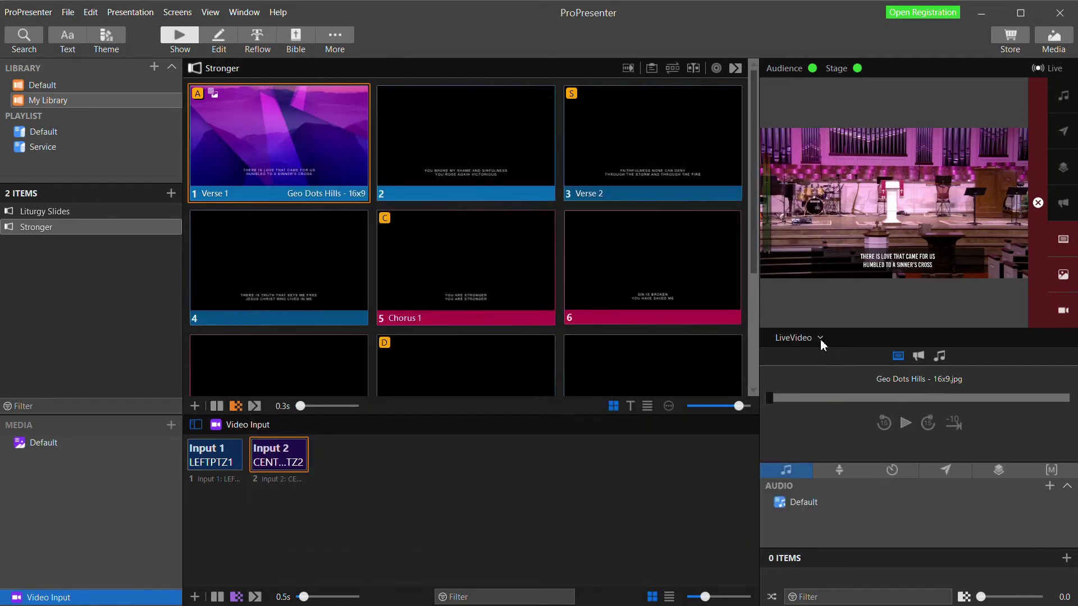
{"action": "left_click", "coordinate": [820, 339]}
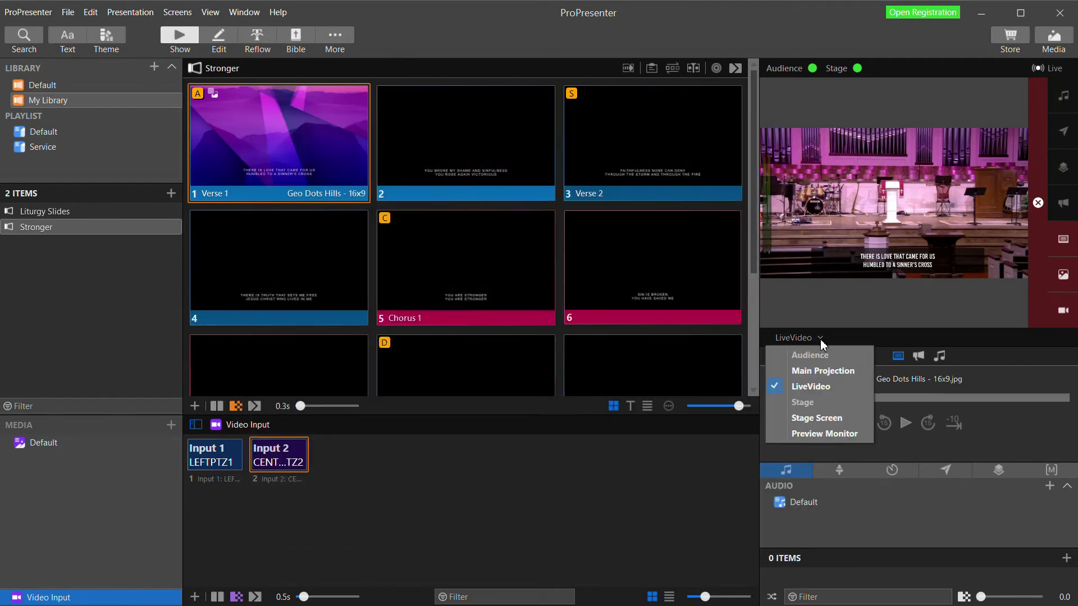
{"action": "left_click", "coordinate": [819, 433]}
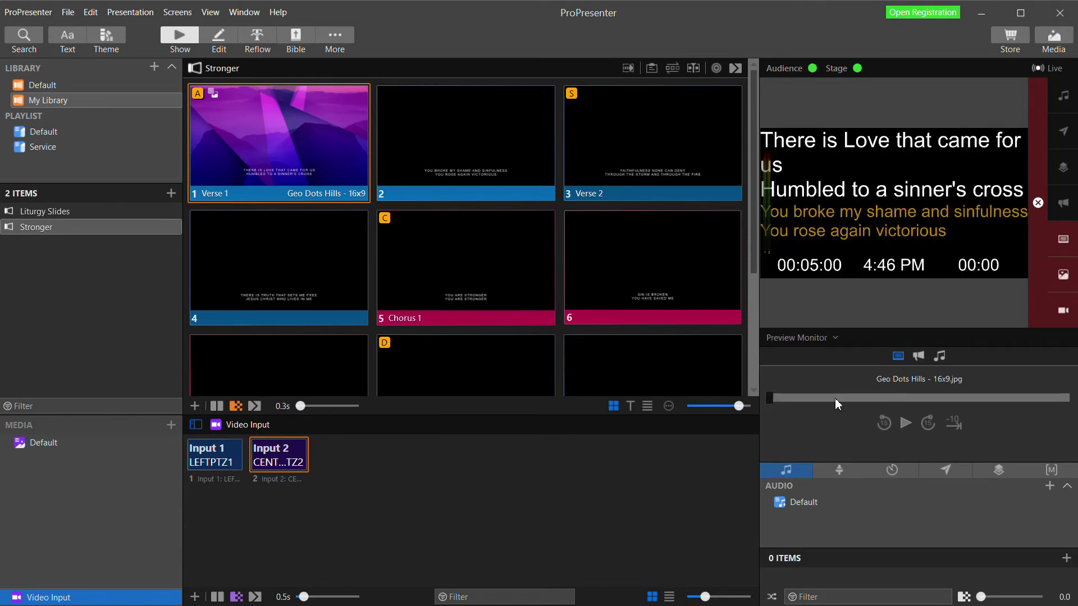
- In the stage layout editor, add a blank layout named Preview Monitor Layout
{"action": "left_click", "coordinate": [179, 12]}
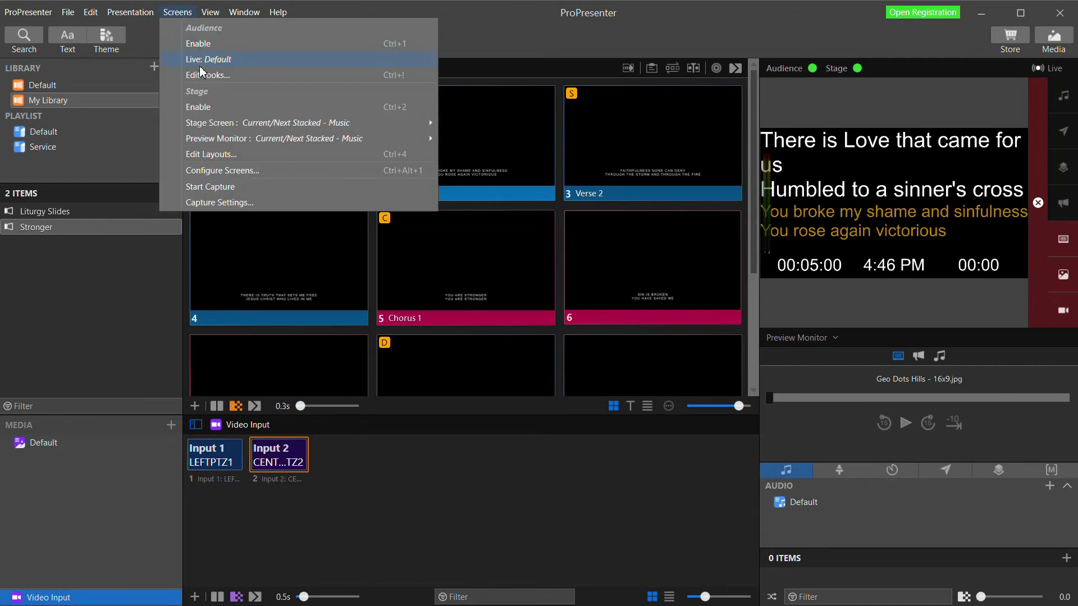
{"action": "left_click", "coordinate": [213, 154]}
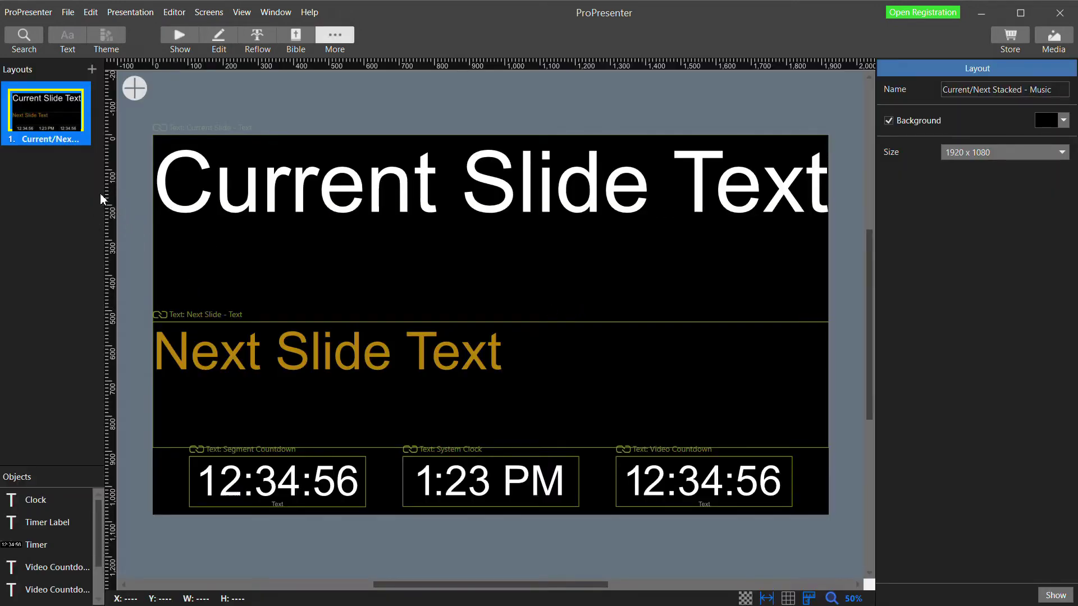
{"action": "left_click", "coordinate": [92, 69]}
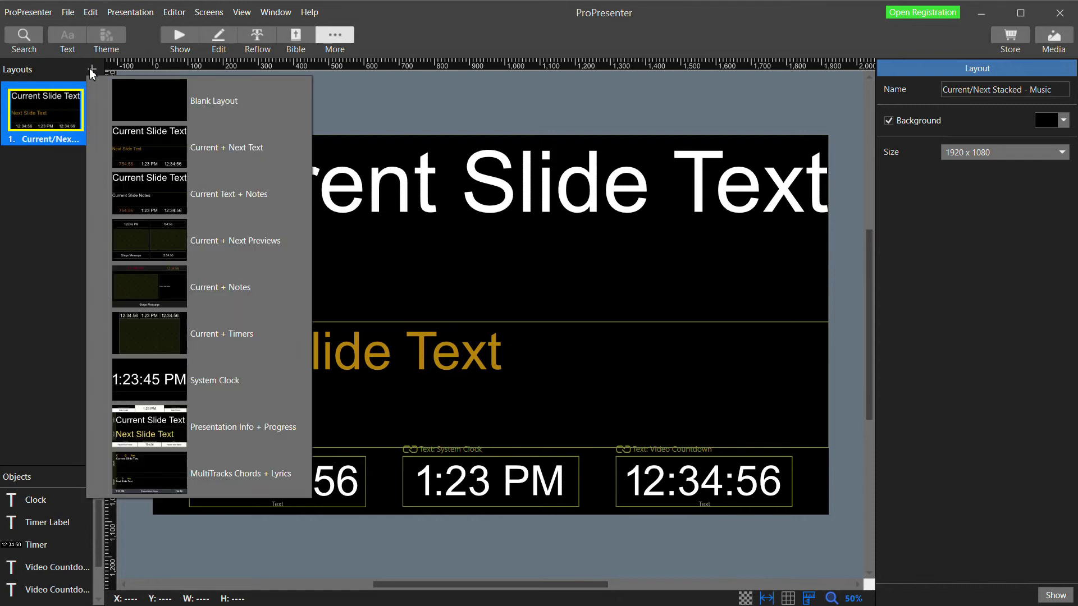
{"action": "left_click", "coordinate": [185, 98]}
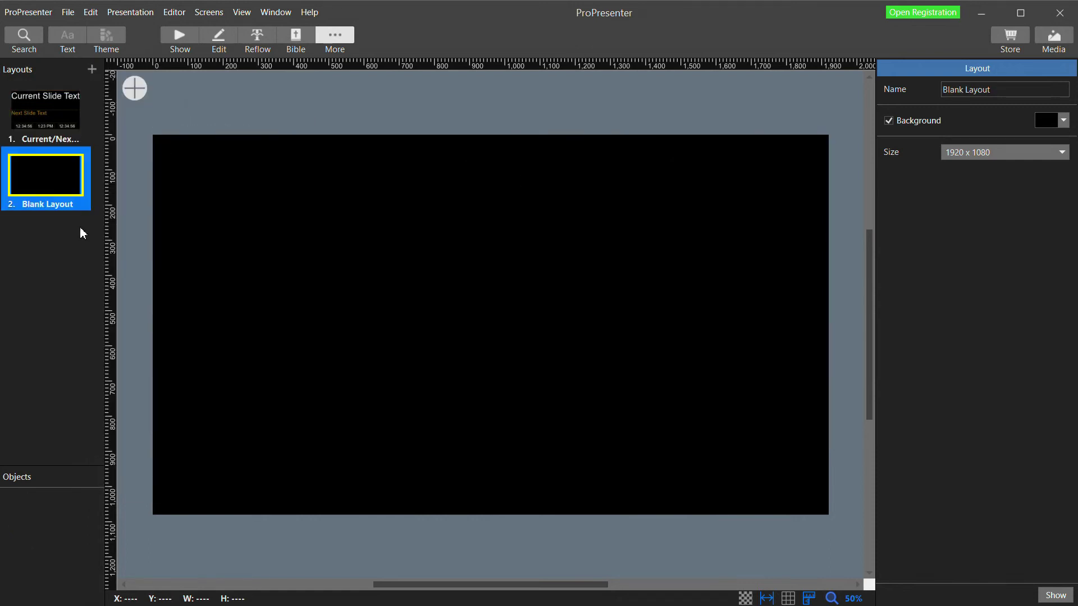
{"action": "right_click", "coordinate": [63, 210]}
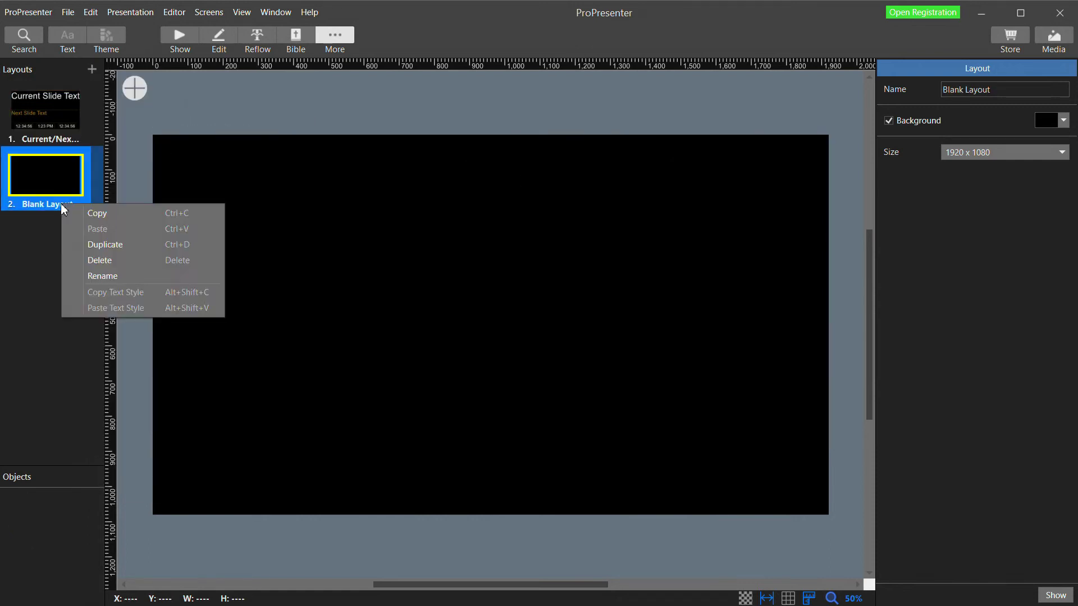
{"action": "left_click", "coordinate": [104, 274]}
{"action": "type", "text": "Preview"}
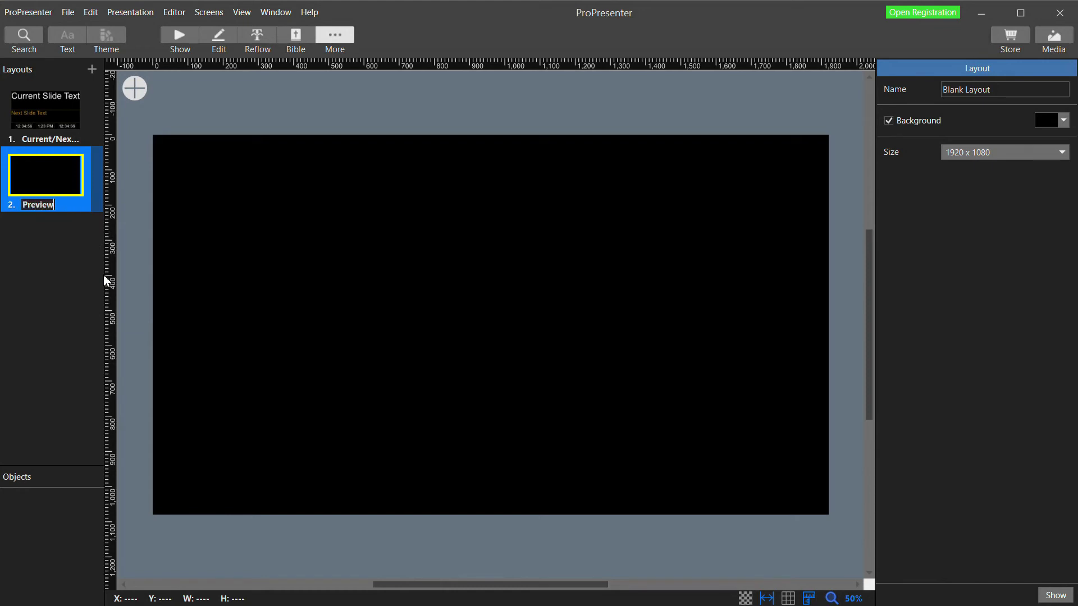
{"action": "type", "text": " Monitor Layout"}
{"action": "key", "text": "Return"}
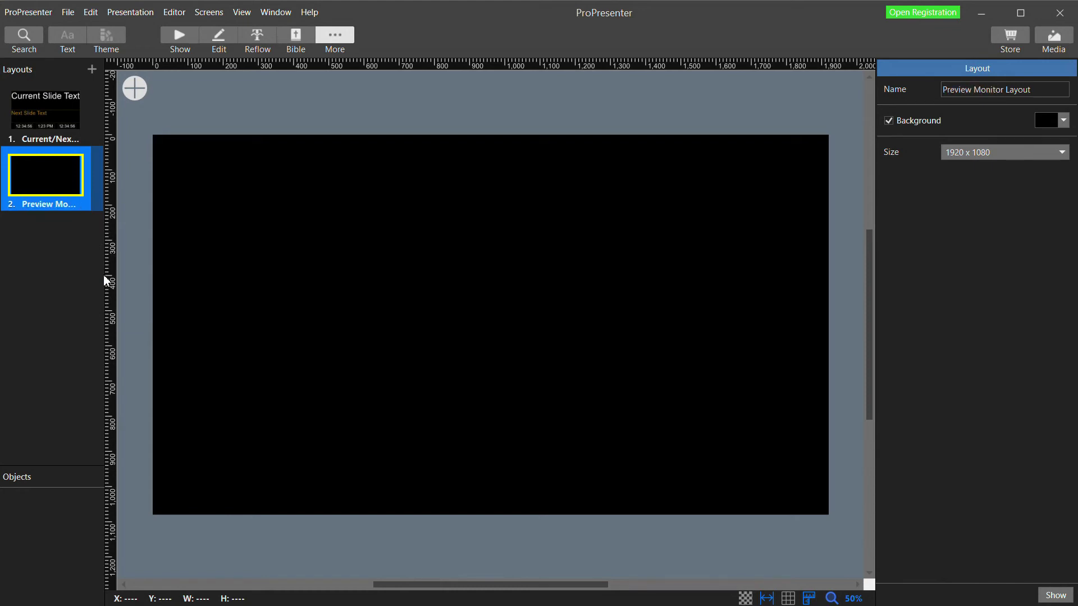
- Add a LiveVideo screen preview sized 960x540 in the layout's top-left corner at 0,0
{"action": "left_click", "coordinate": [136, 88]}
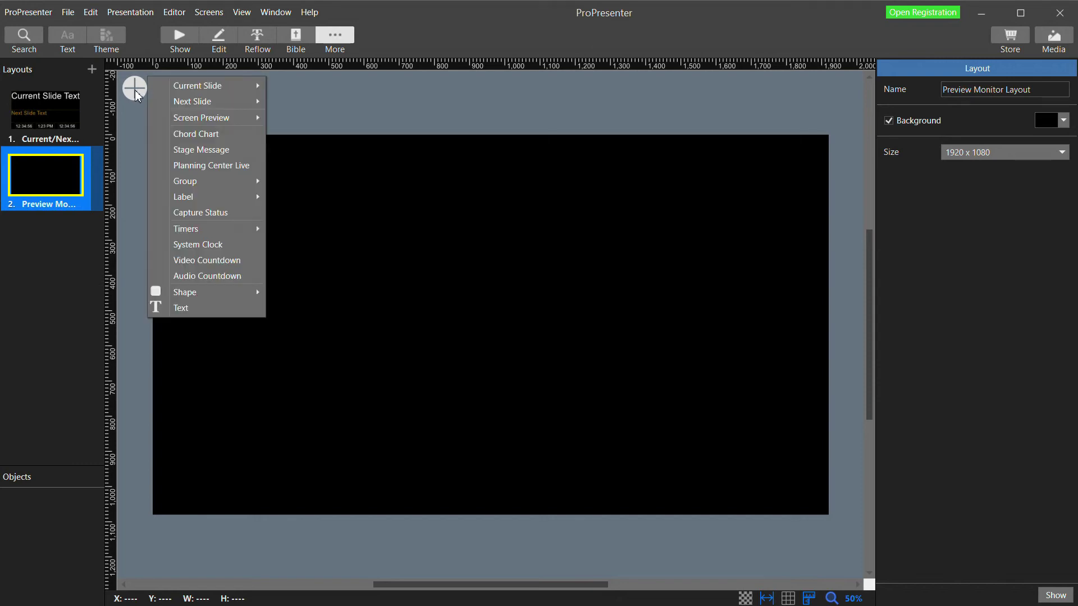
{"action": "mouse_move", "coordinate": [195, 124]}
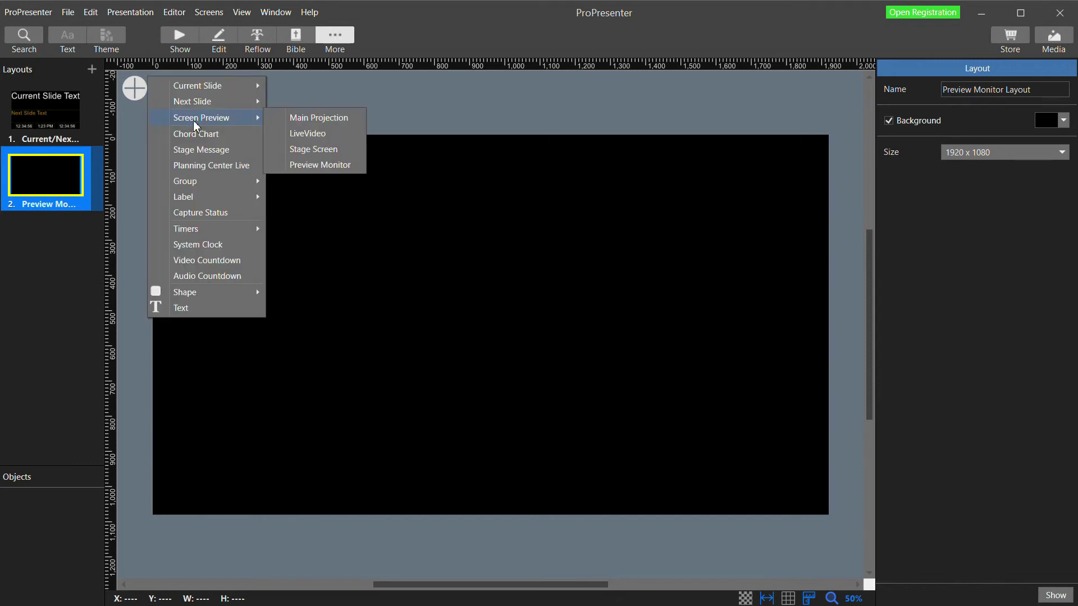
{"action": "left_click", "coordinate": [313, 135]}
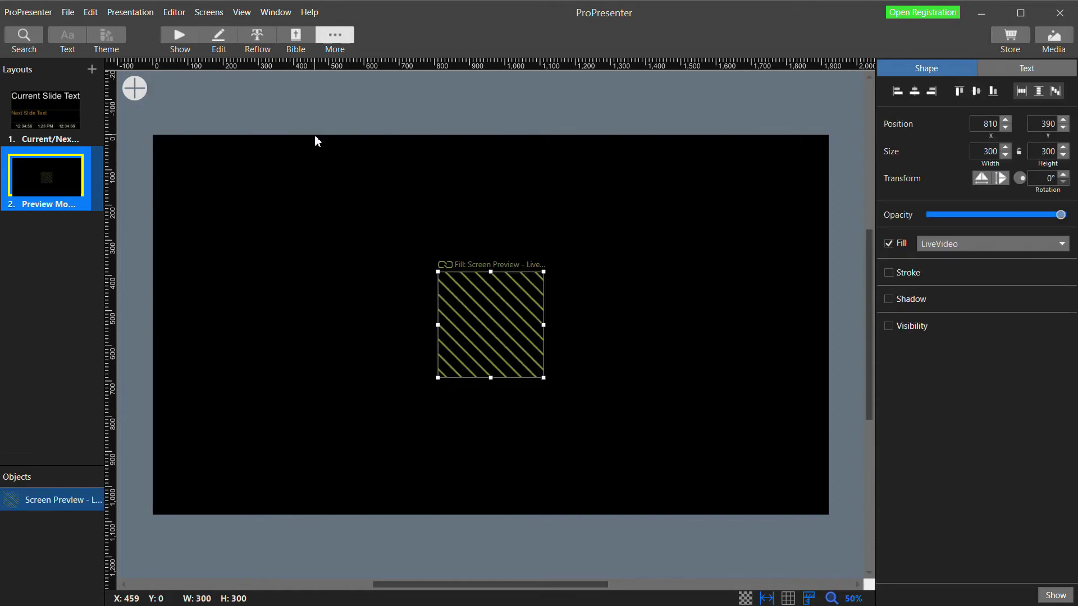
{"action": "left_click_drag", "start_coordinate": [498, 321], "coordinate": [212, 189]}
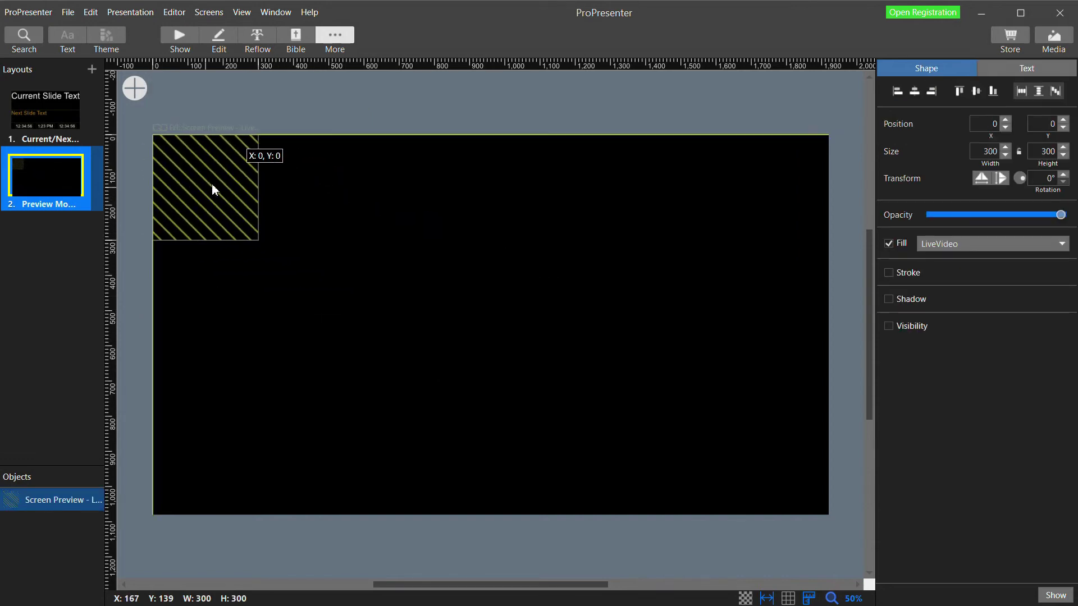
{"action": "left_click_drag", "start_coordinate": [263, 244], "coordinate": [492, 324]}
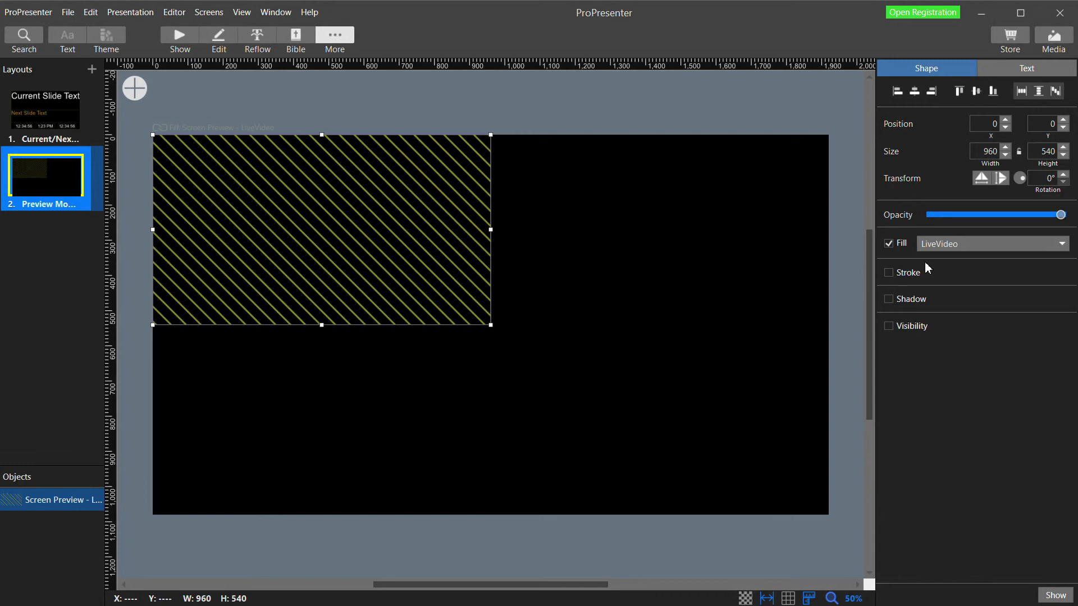
- Give the LiveVideo preview a blue width-3 outline stroke
{"action": "left_click", "coordinate": [888, 273]}
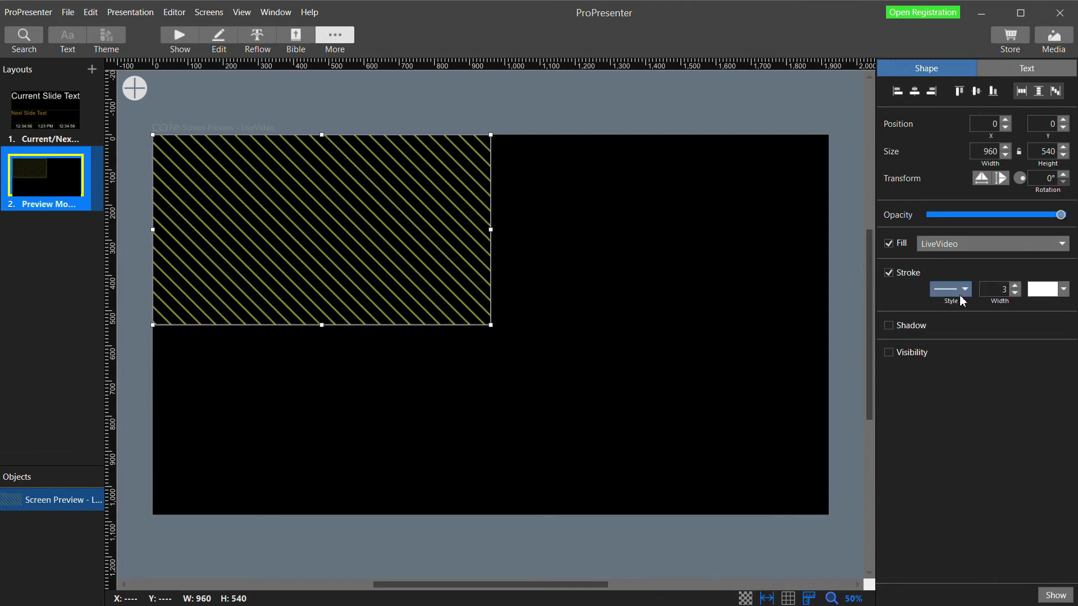
{"action": "left_click", "coordinate": [1043, 291]}
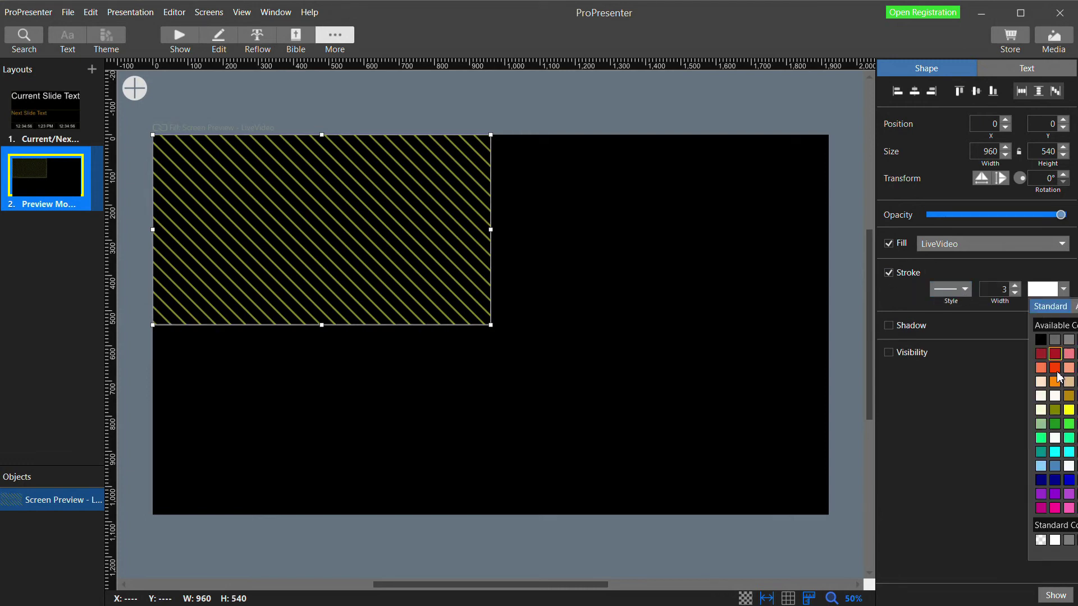
{"action": "left_click", "coordinate": [1076, 466]}
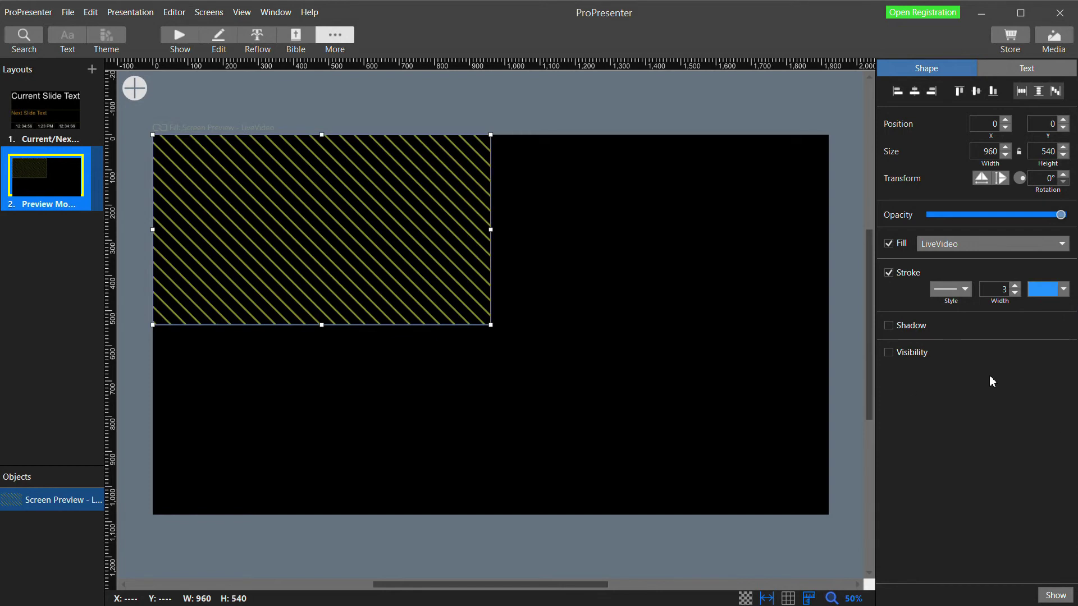
{"action": "right_click", "coordinate": [364, 239]}
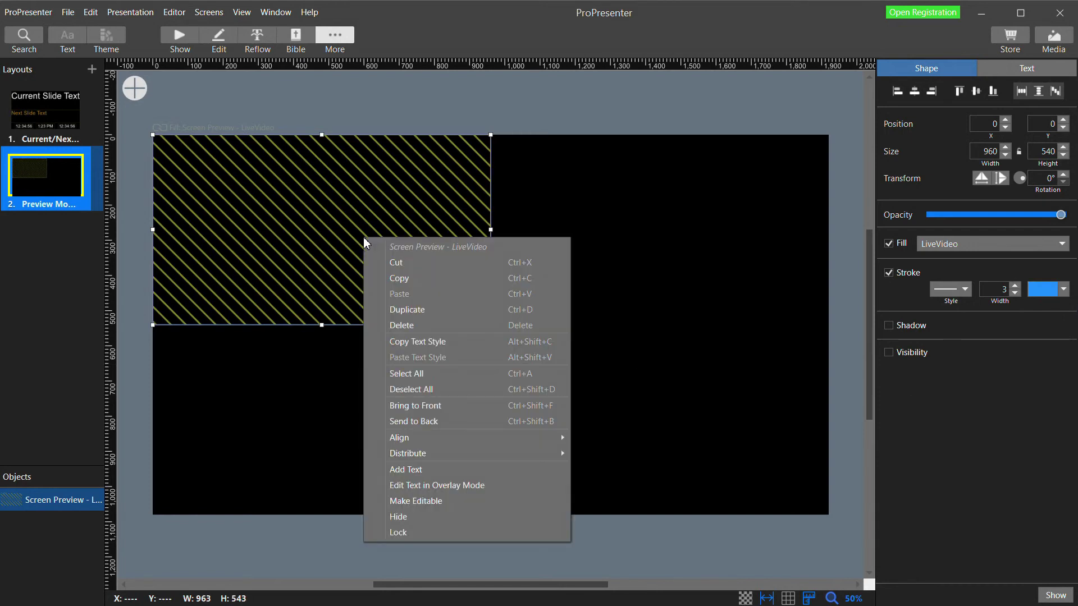
- Duplicate the preview into the top-right quadrant and make it show Main Projection
{"action": "left_click", "coordinate": [407, 310]}
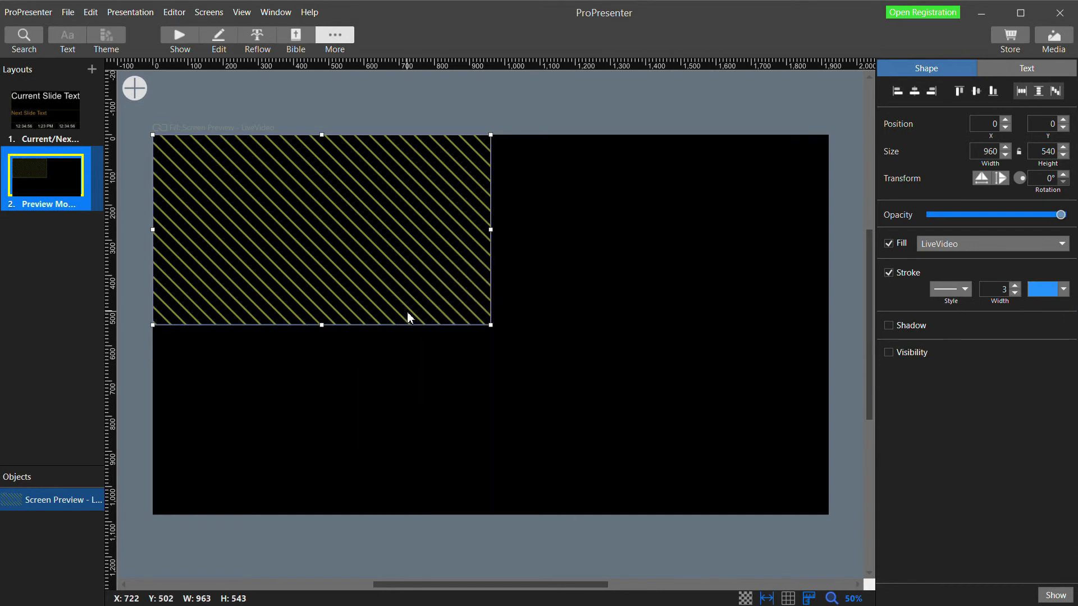
{"action": "left_click_drag", "start_coordinate": [406, 312], "coordinate": [696, 267]}
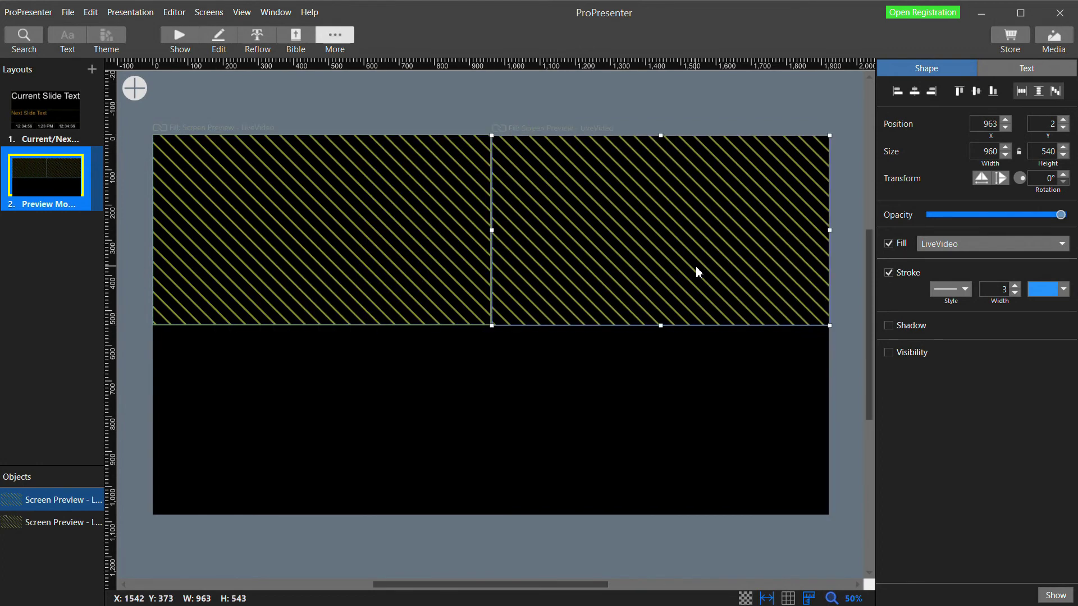
{"action": "left_click", "coordinate": [953, 252]}
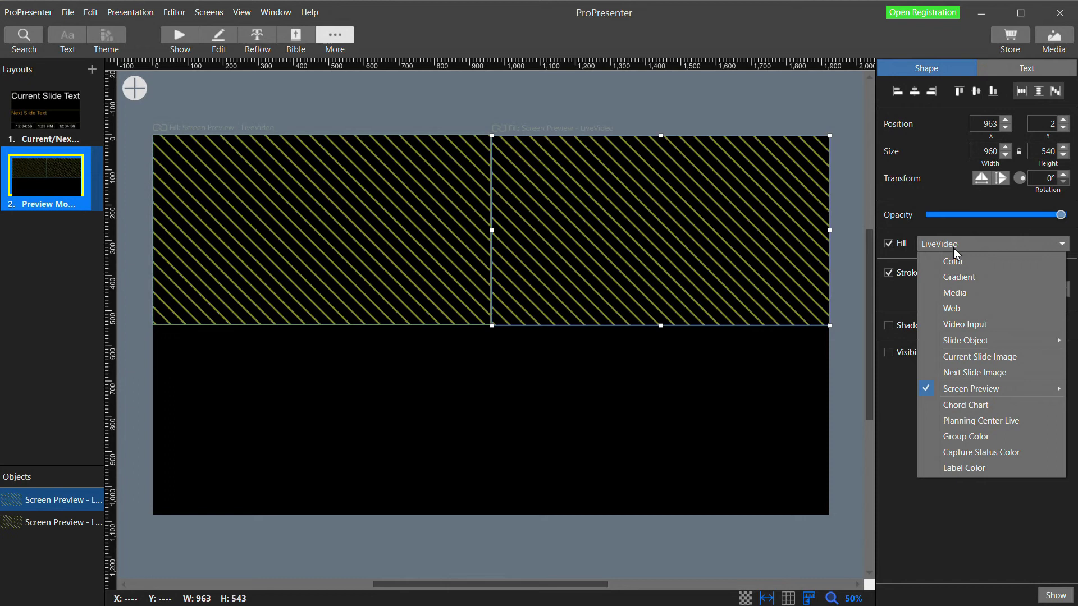
{"action": "mouse_move", "coordinate": [972, 395]}
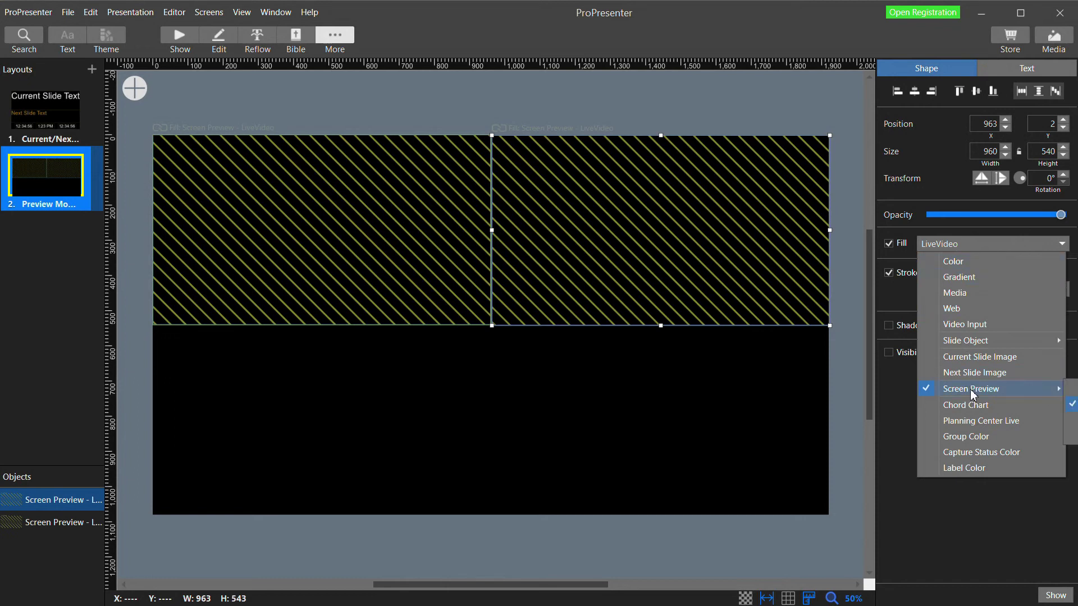
{"action": "left_click", "coordinate": [1071, 420]}
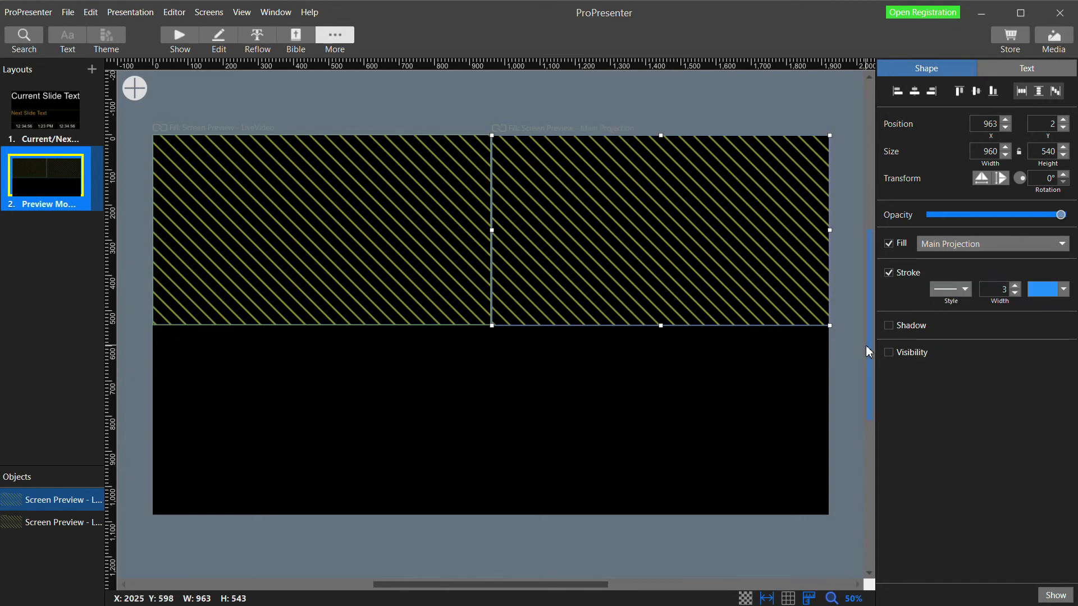
- Duplicate it into the lower-left quadrant as a LEFTPTZ1 video input
{"action": "right_click", "coordinate": [687, 271]}
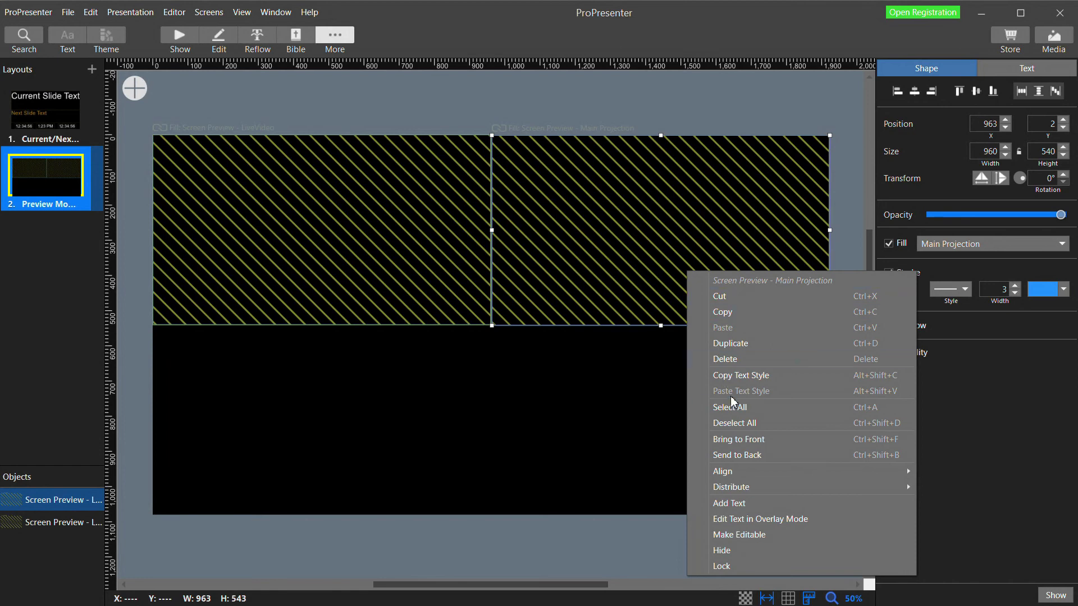
{"action": "left_click", "coordinate": [730, 343]}
{"action": "left_click_drag", "start_coordinate": [692, 267], "coordinate": [344, 449]}
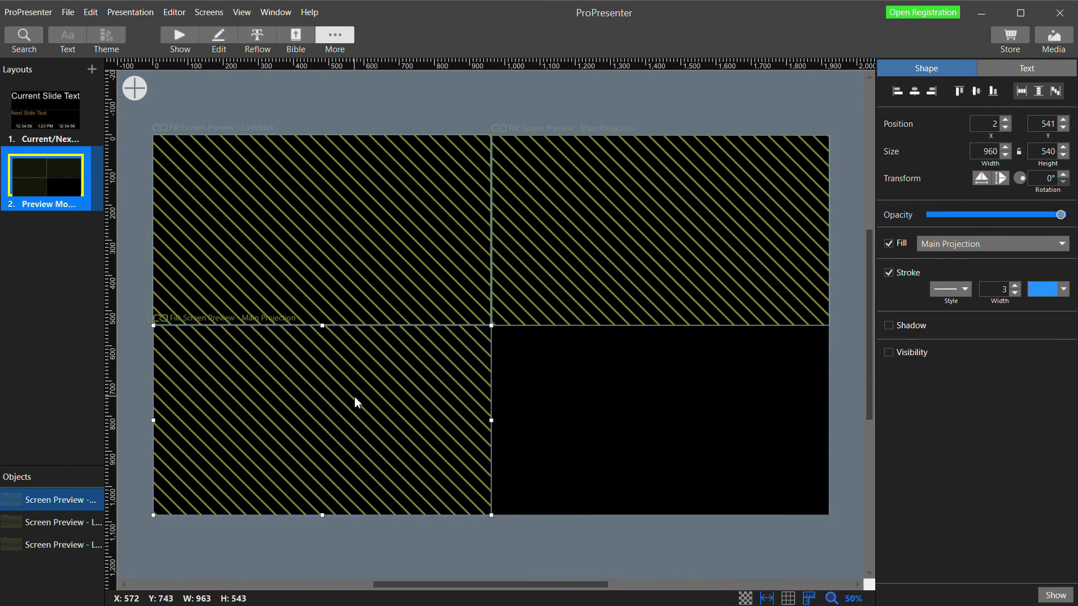
{"action": "left_click", "coordinate": [987, 245]}
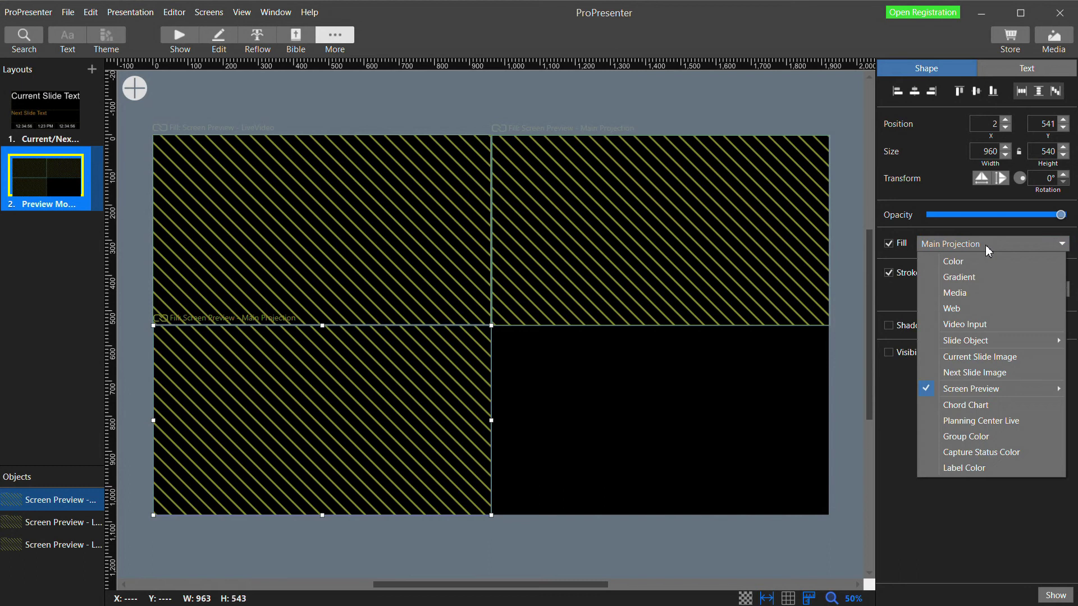
{"action": "mouse_move", "coordinate": [981, 395]}
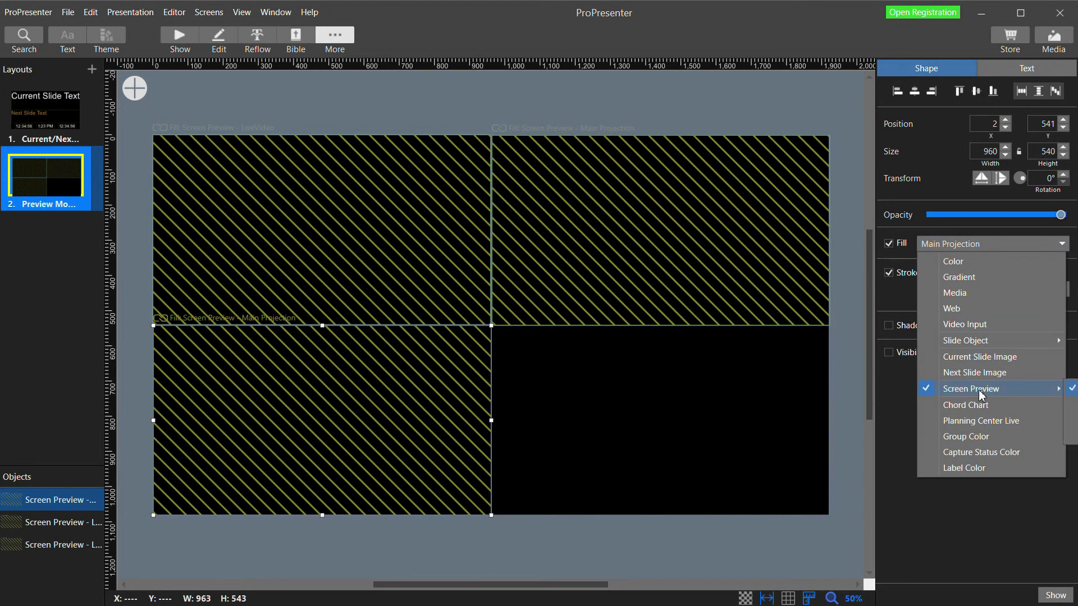
{"action": "left_click", "coordinate": [979, 325]}
{"action": "left_click", "coordinate": [962, 264]}
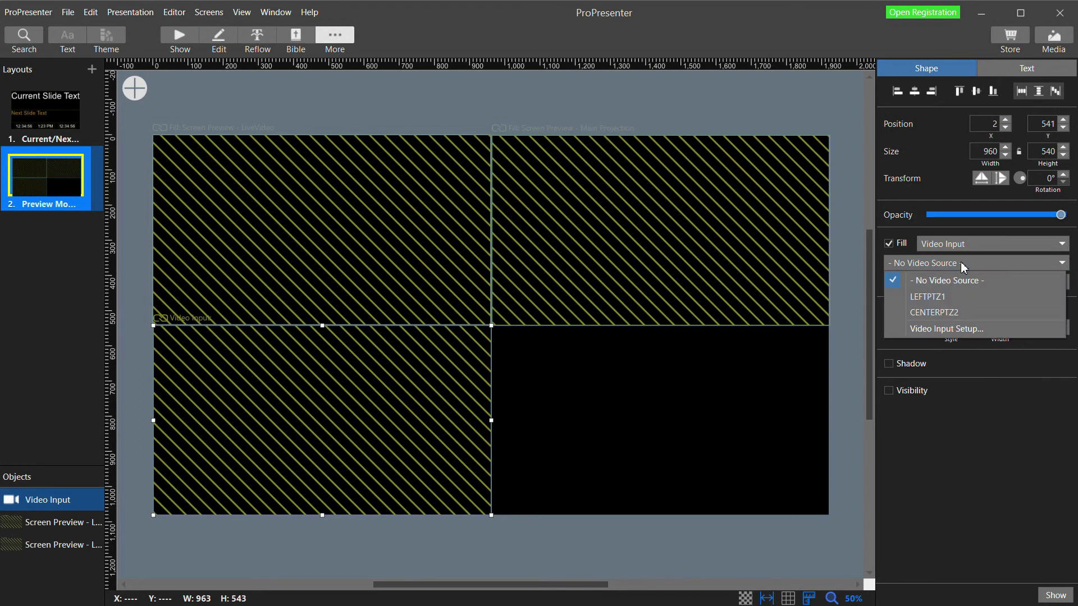
{"action": "left_click", "coordinate": [961, 298]}
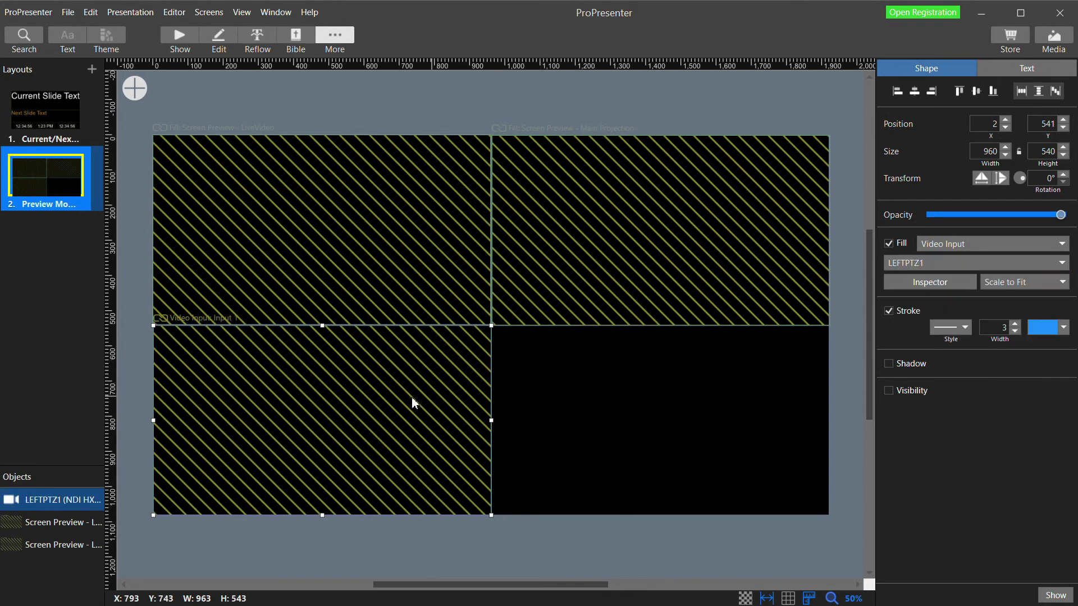
- Duplicate the camera object into the lower-right quadrant using CENTERPTZ2
{"action": "right_click", "coordinate": [393, 397]}
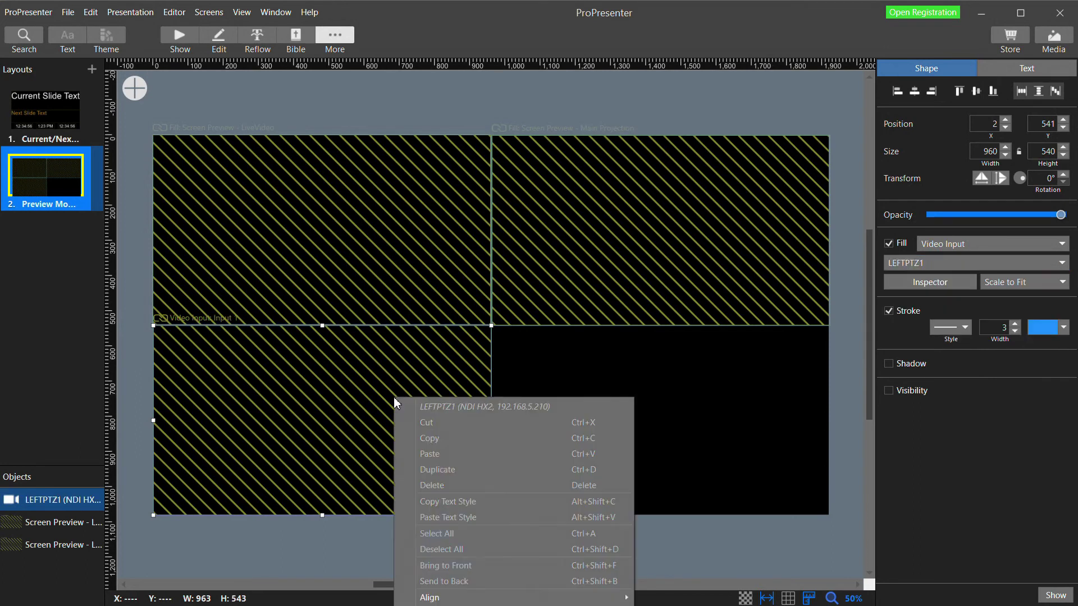
{"action": "left_click", "coordinate": [442, 468]}
{"action": "left_click_drag", "start_coordinate": [443, 468], "coordinate": [697, 420]}
{"action": "left_click", "coordinate": [962, 267]}
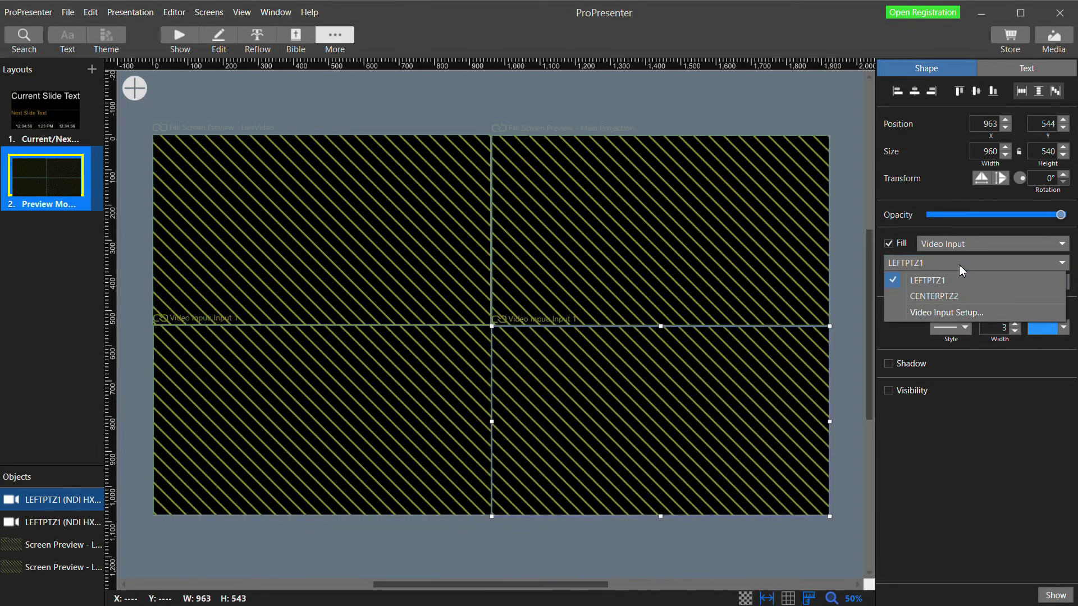
{"action": "left_click", "coordinate": [952, 298]}
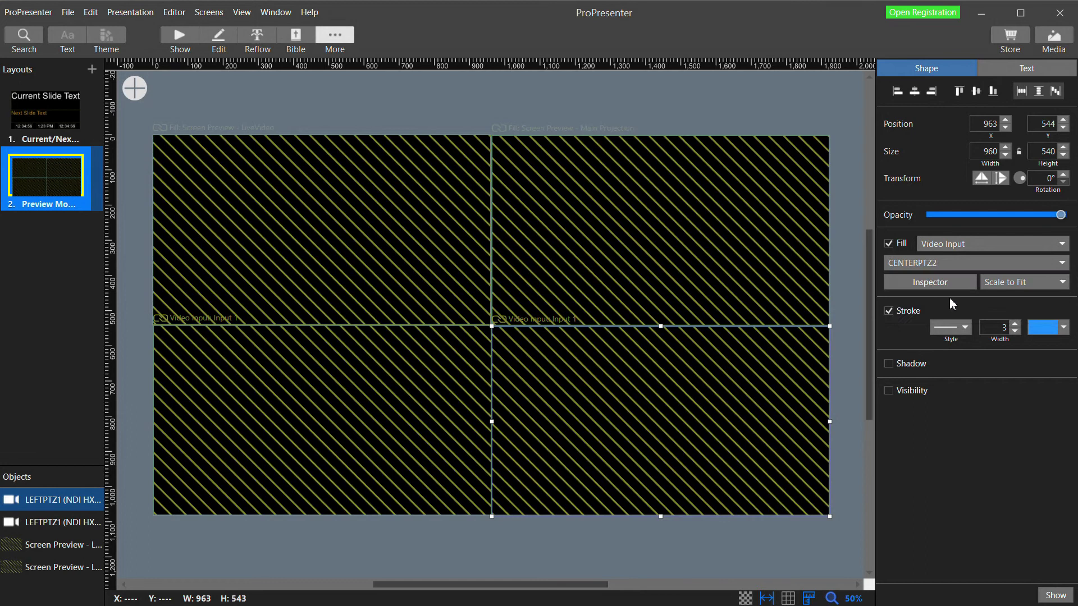
{"action": "left_click", "coordinate": [610, 264]}
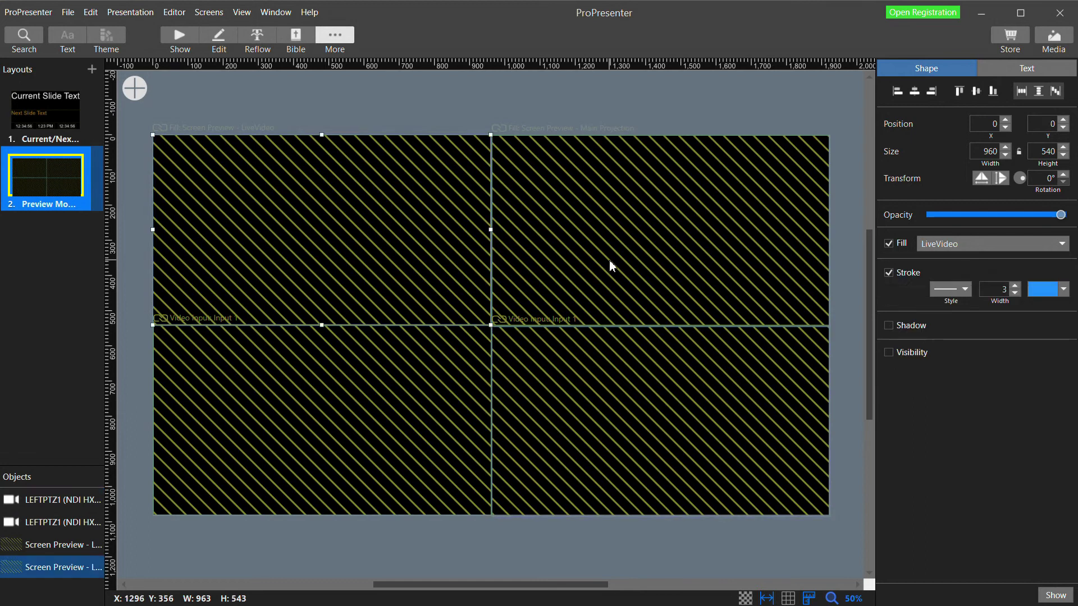
- Add a small text box at the top of the right quadrant with font size 26
{"action": "left_click", "coordinate": [135, 88]}
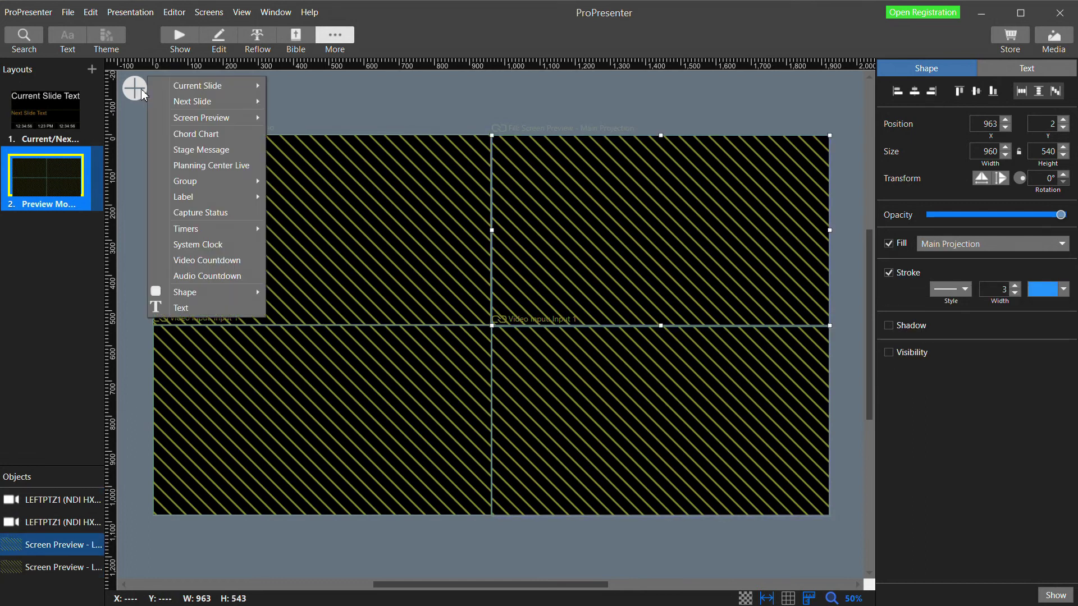
{"action": "left_click", "coordinate": [185, 308]}
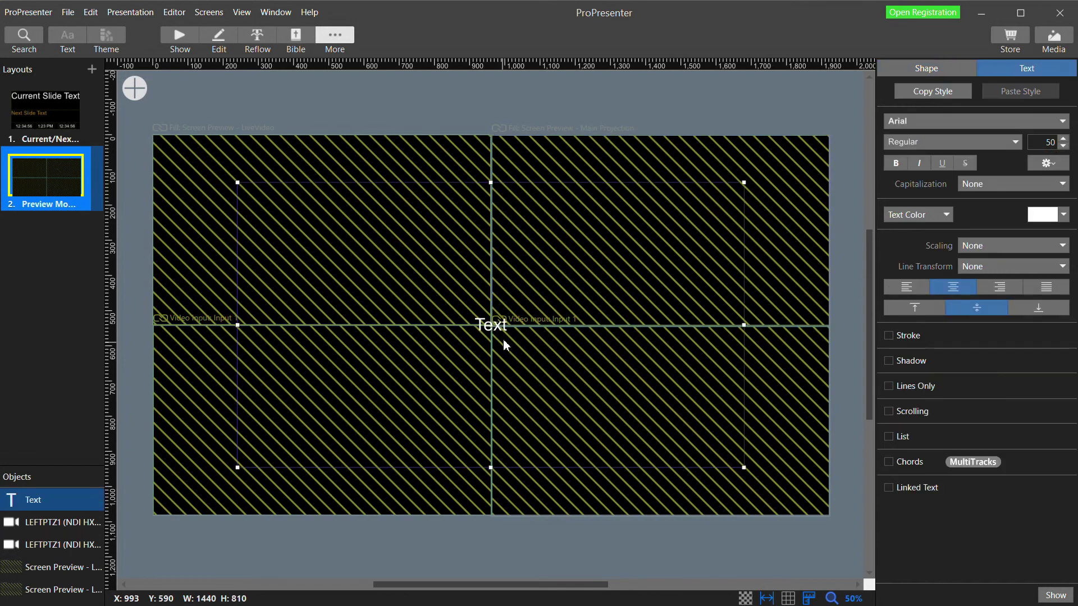
{"action": "left_click_drag", "start_coordinate": [503, 344], "coordinate": [419, 292]}
{"action": "left_click_drag", "start_coordinate": [661, 411], "coordinate": [714, 168]}
{"action": "left_click_drag", "start_coordinate": [660, 178], "coordinate": [660, 158]}
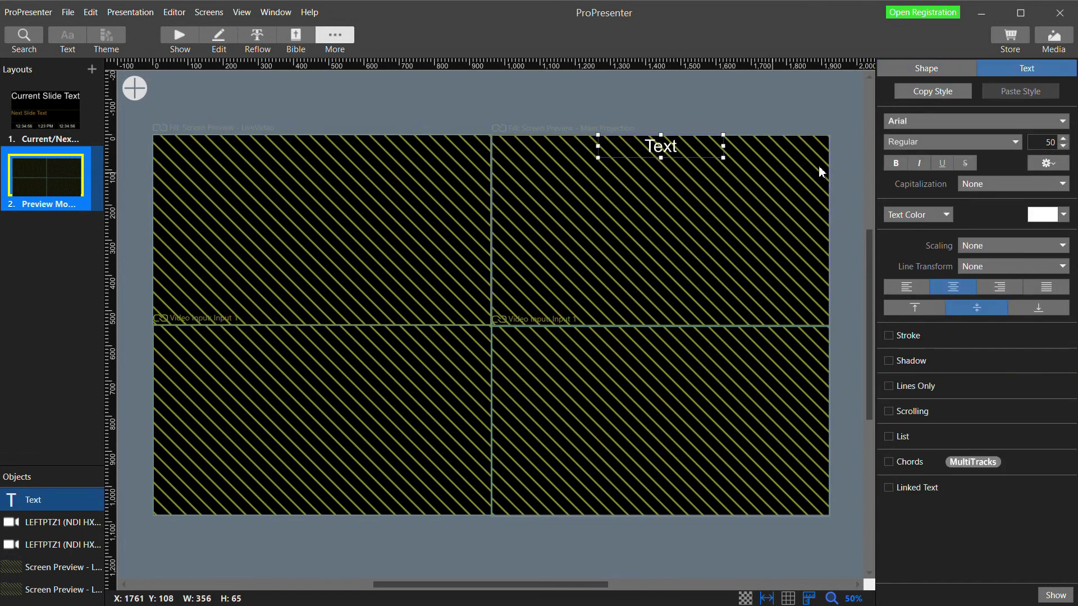
{"action": "left_click", "coordinate": [1062, 147]}
{"action": "left_click", "coordinate": [1062, 146]}
{"action": "left_click", "coordinate": [1063, 147]}
{"action": "left_click", "coordinate": [1063, 147]}
{"action": "left_click", "coordinate": [1063, 147]}
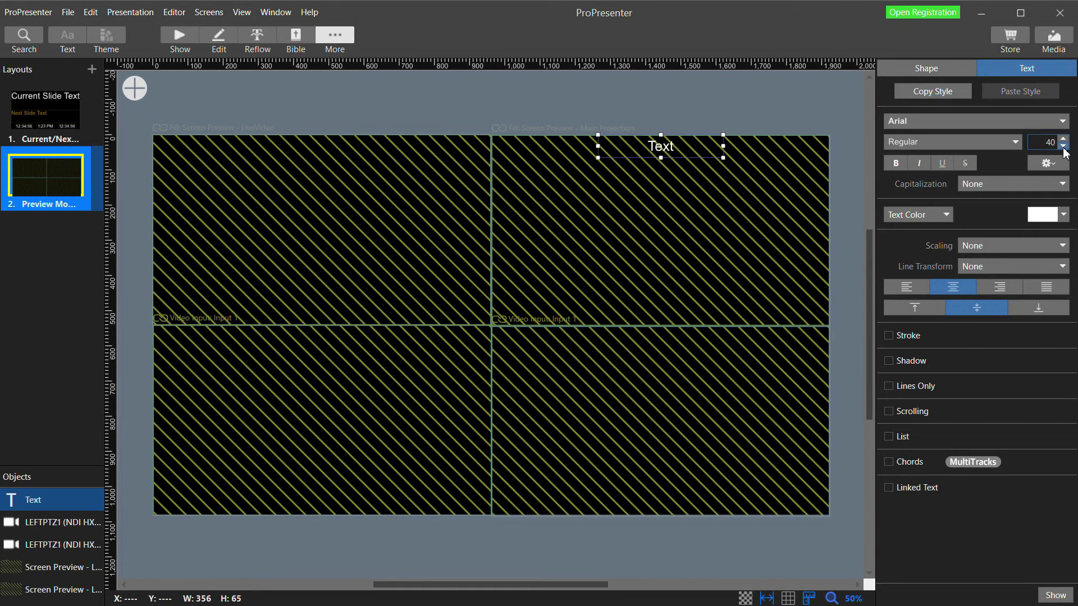
{"action": "left_click", "coordinate": [1063, 147]}
{"action": "left_click", "coordinate": [1063, 147]}
{"action": "left_click", "coordinate": [1063, 148]}
{"action": "left_click", "coordinate": [1063, 147]}
{"action": "left_click", "coordinate": [1063, 147]}
{"action": "left_click", "coordinate": [1063, 147]}
{"action": "left_click", "coordinate": [1063, 147]}
{"action": "left_click", "coordinate": [1063, 147]}
{"action": "left_click", "coordinate": [1063, 147]}
{"action": "mouse_move", "coordinate": [662, 147]}
{"action": "left_mouse_down"}
{"action": "mouse_move", "coordinate": [611, 144]}
{"action": "mouse_move", "coordinate": [685, 156]}
{"action": "mouse_move", "coordinate": [676, 160]}
{"action": "left_mouse_up"}
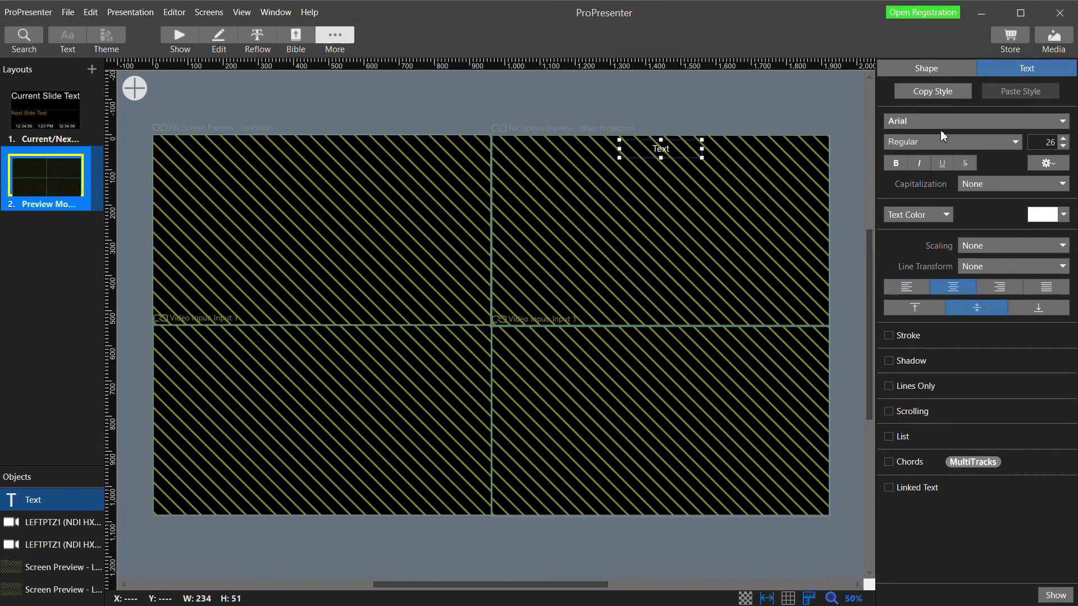
- Give the text box a blue fill and enter the text PROJECTION
{"action": "left_click", "coordinate": [931, 66]}
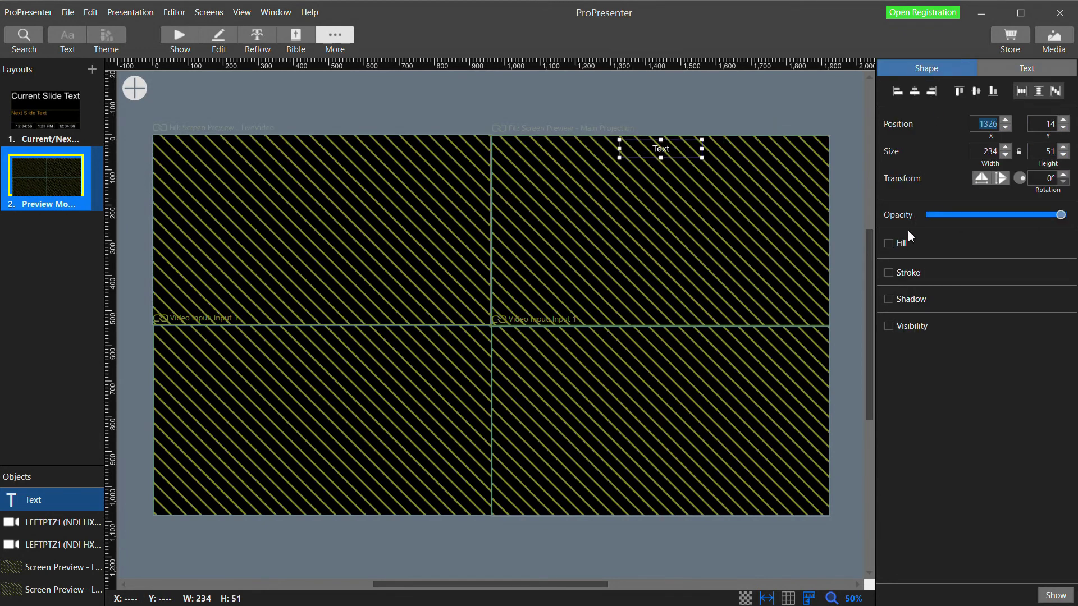
{"action": "left_click", "coordinate": [889, 243]}
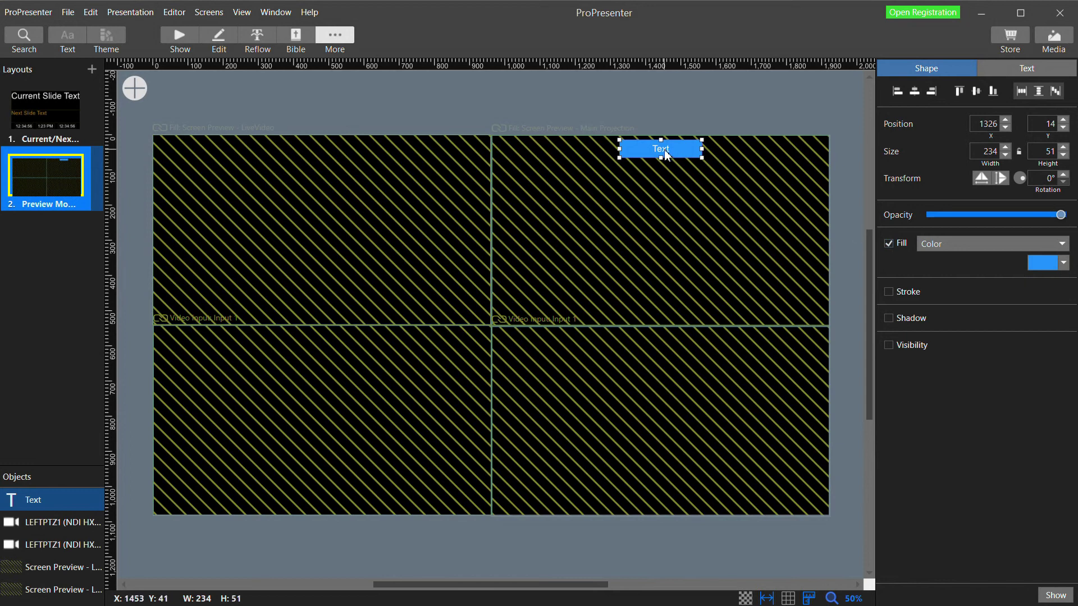
{"action": "double_click", "coordinate": [666, 155]}
{"action": "type", "text": "PR"}
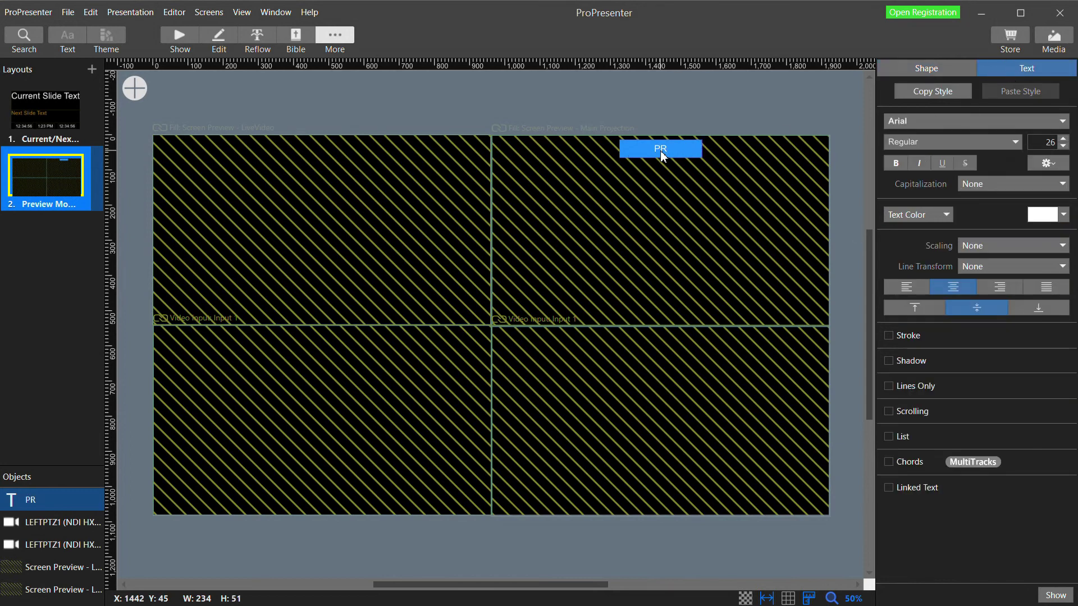
{"action": "type", "text": "OJECTION"}
{"action": "left_click", "coordinate": [722, 144]}
{"action": "left_click", "coordinate": [663, 155]}
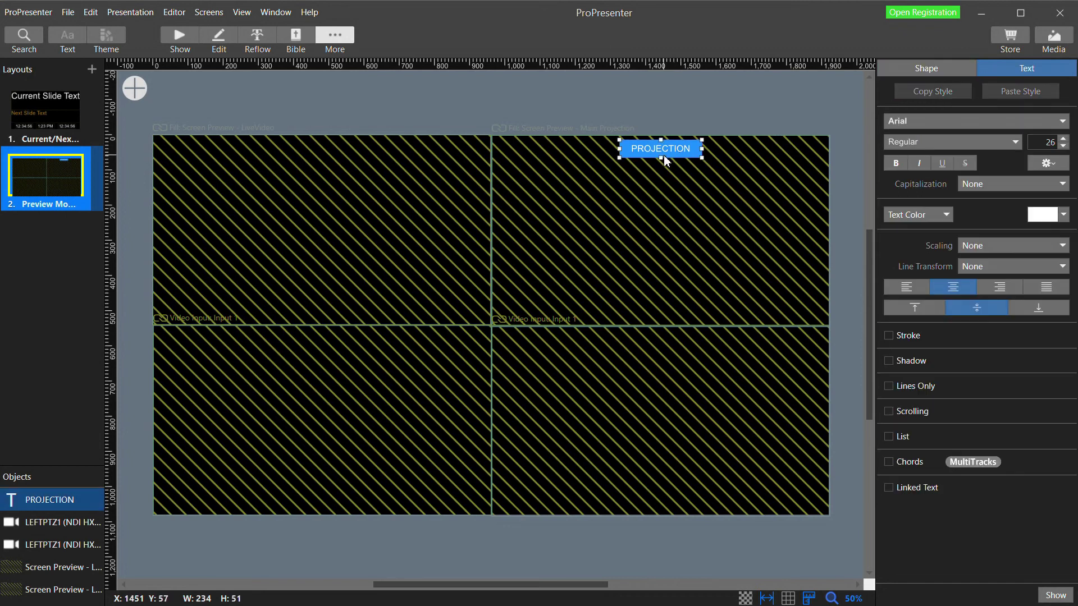
{"action": "left_click_drag", "start_coordinate": [661, 158], "coordinate": [659, 151]}
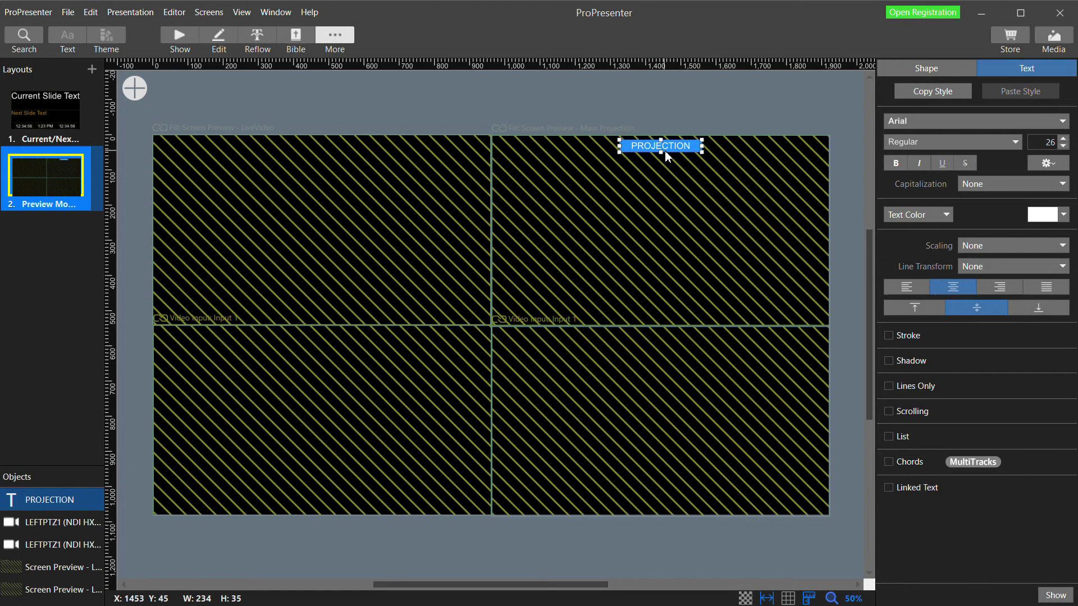
- Duplicate the label to the top-left quadrant and change it to LIVE VIDEO
{"action": "right_click", "coordinate": [672, 148]}
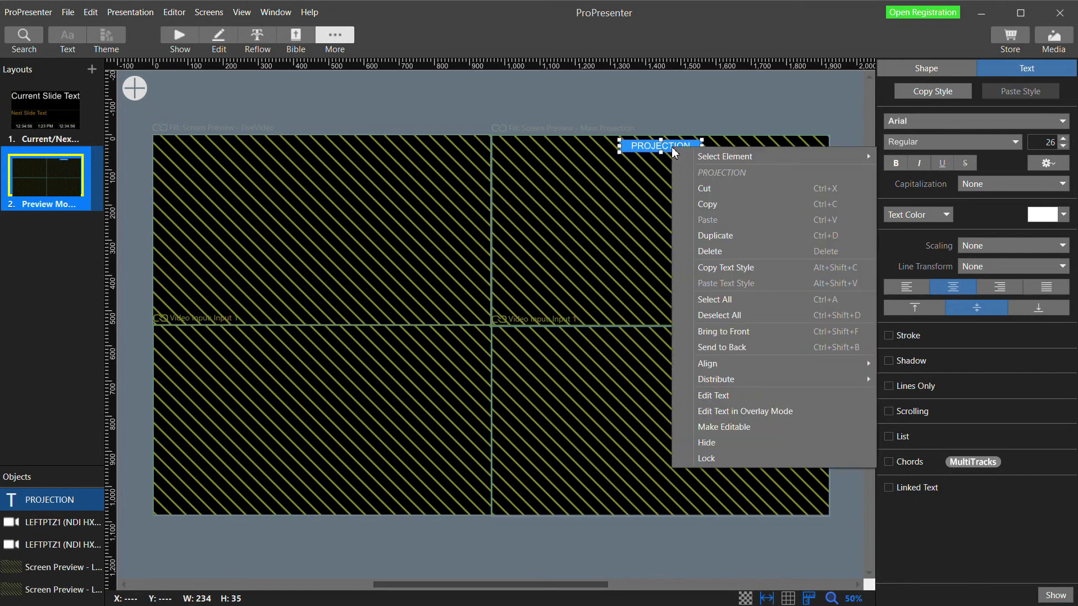
{"action": "left_click", "coordinate": [712, 238]}
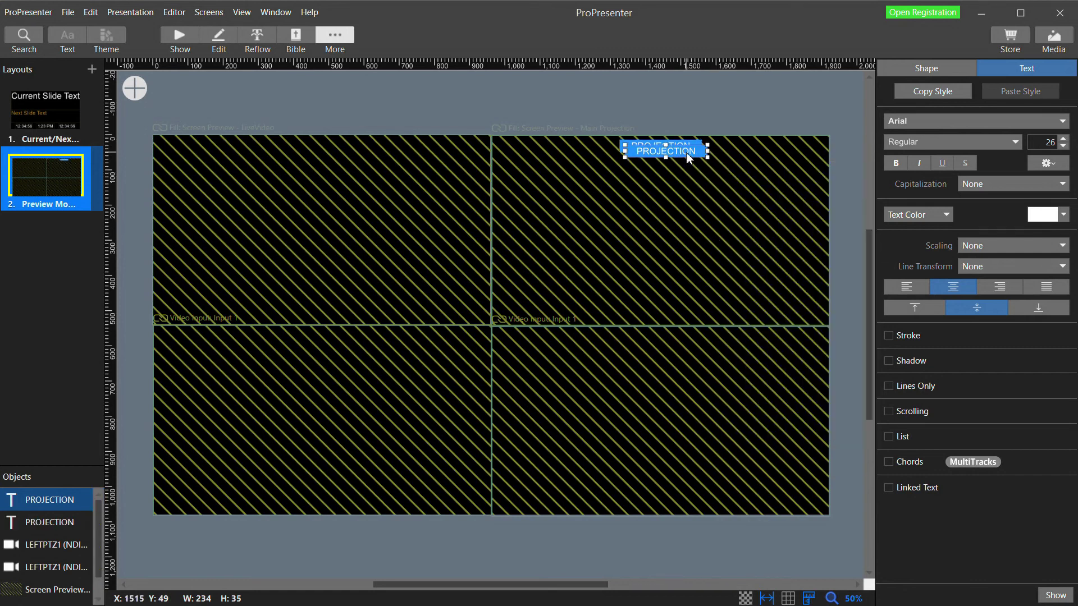
{"action": "left_click_drag", "start_coordinate": [686, 152], "coordinate": [339, 148]}
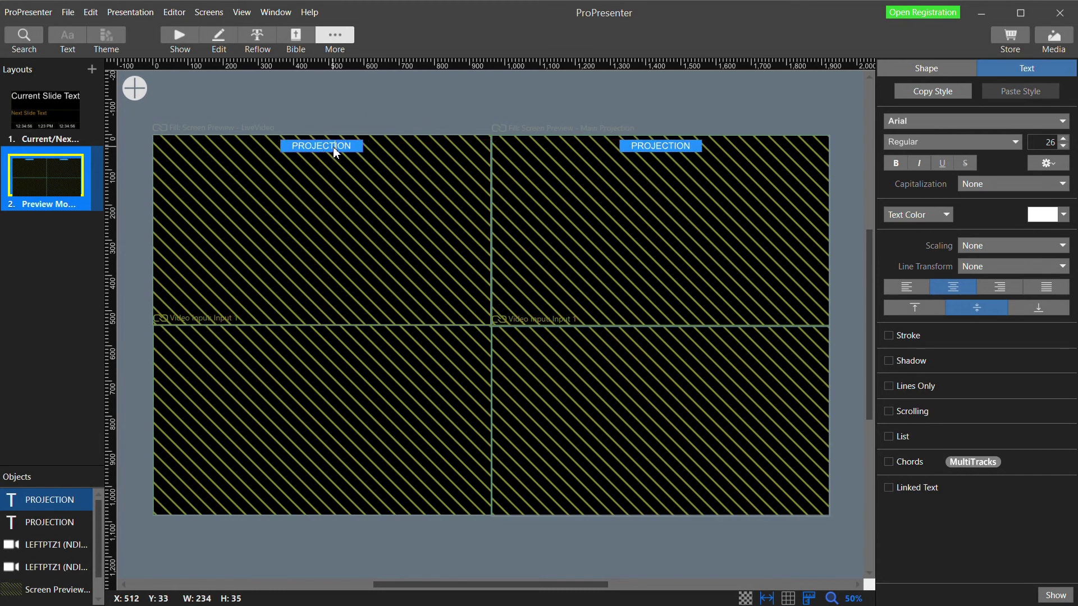
{"action": "double_click", "coordinate": [334, 148]}
{"action": "type", "text": "LIVE VIDEO"}
{"action": "left_click", "coordinate": [336, 113]}
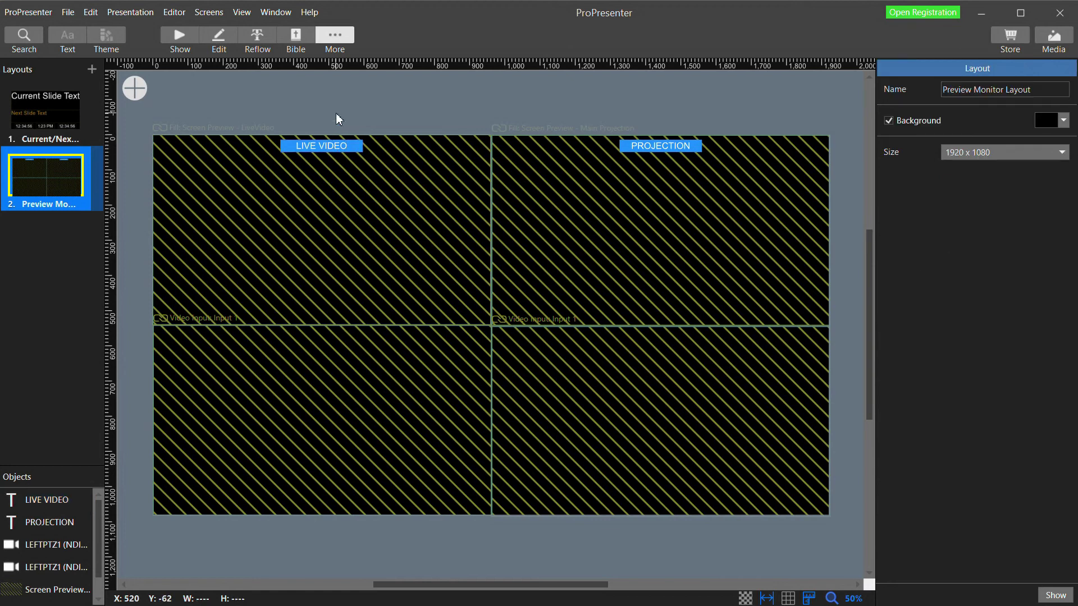
- Copy the label to the lower-left quadrant as CAMERA 1
{"action": "right_click", "coordinate": [333, 148]}
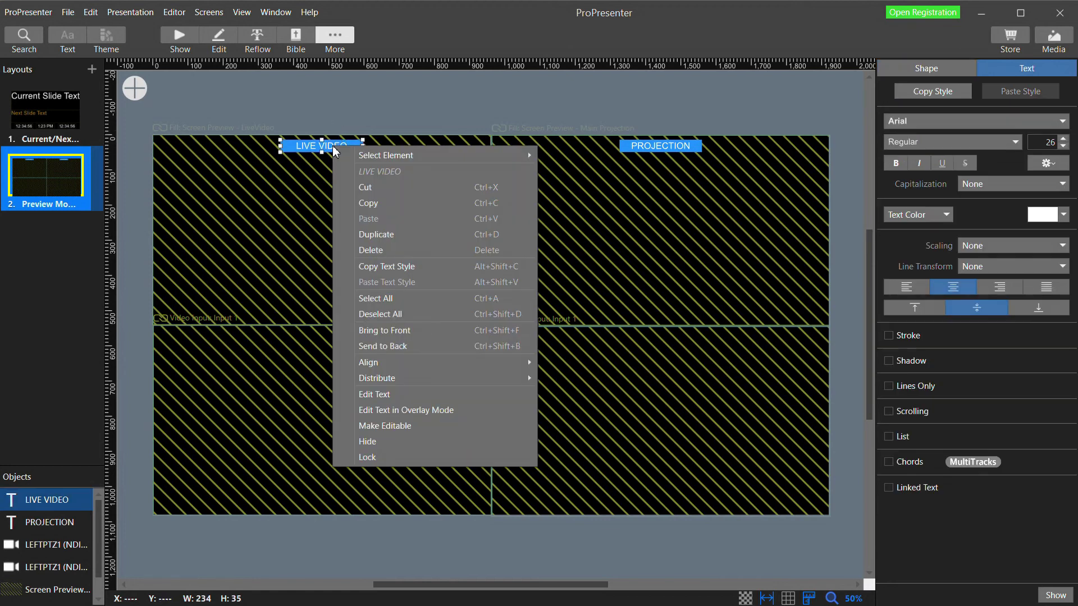
{"action": "left_click", "coordinate": [376, 232]}
{"action": "left_click_drag", "start_coordinate": [352, 153], "coordinate": [340, 340]}
{"action": "double_click", "coordinate": [340, 340]}
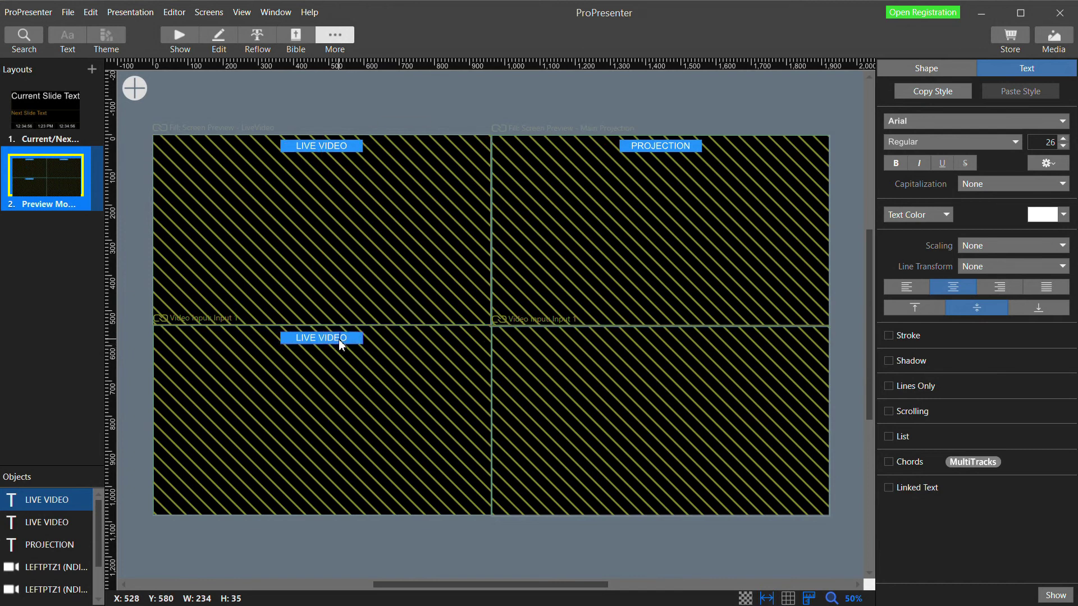
{"action": "key", "text": "ctrl+a"}
{"action": "type", "text": "CAMERA"}
{"action": "key", "text": "BackSpace"}
{"action": "key", "text": "BackSpace"}
{"action": "key", "text": "BackSpace"}
{"action": "key", "text": "BackSpace"}
{"action": "type", "text": "MERA 1"}
{"action": "left_click", "coordinate": [333, 345]}
- Copy CAMERA 1 to the lower-right quadrant and change it to CAMERA 2
{"action": "right_click", "coordinate": [328, 338]}
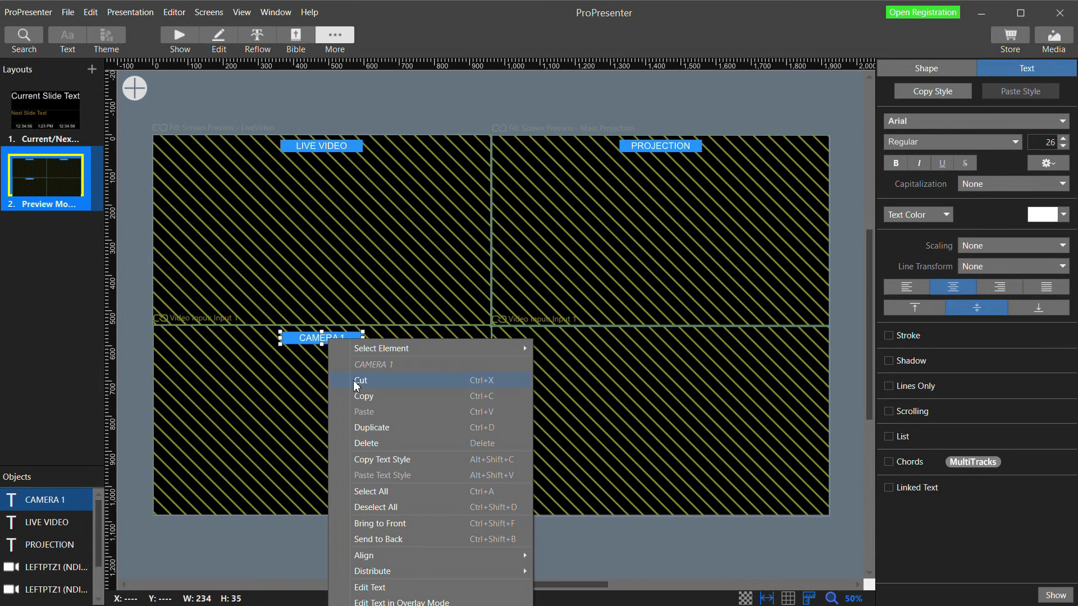
{"action": "left_click", "coordinate": [373, 429]}
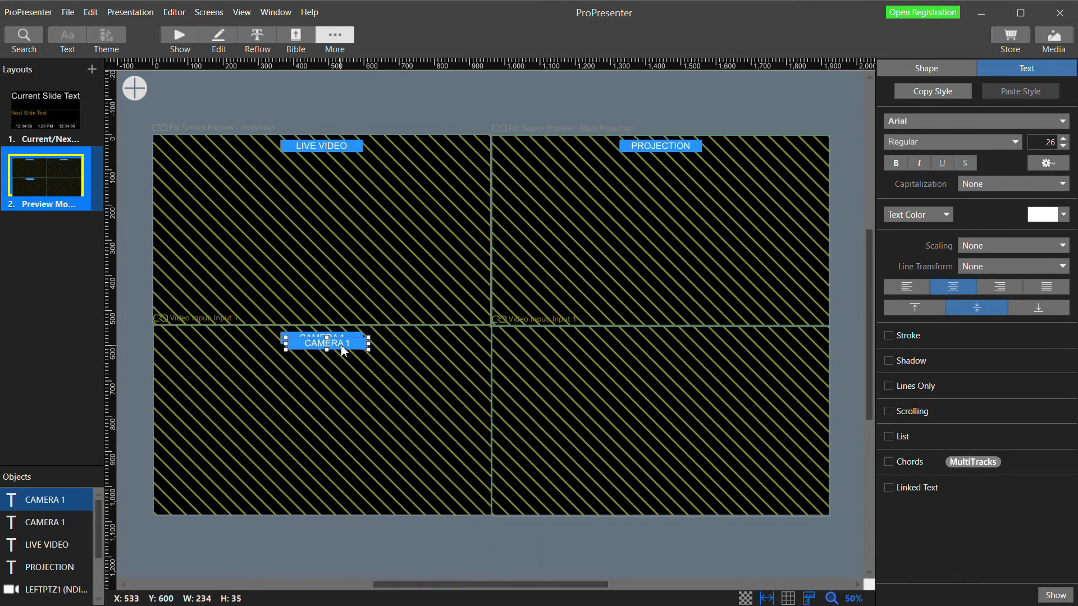
{"action": "left_click_drag", "start_coordinate": [341, 345], "coordinate": [676, 341]}
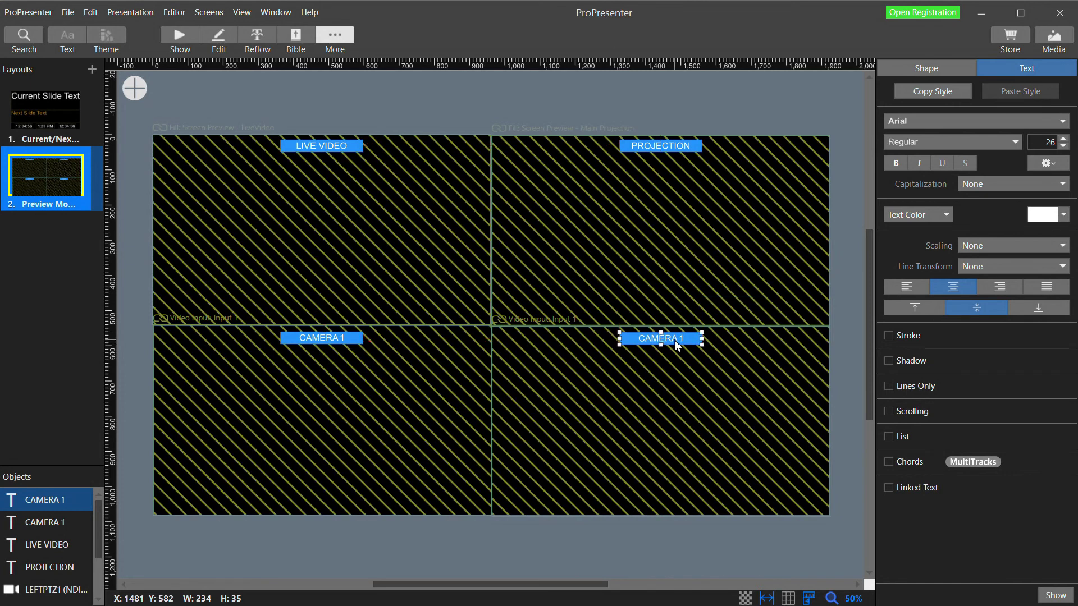
{"action": "double_click", "coordinate": [673, 342]}
{"action": "key", "text": "BackSpace"}
{"action": "type", "text": "2"}
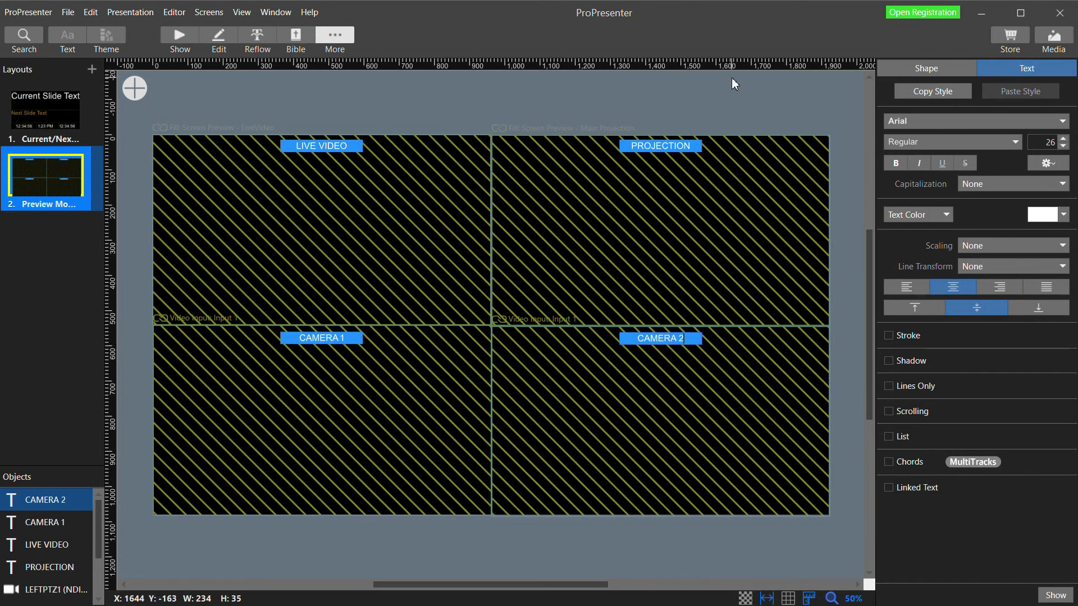
{"action": "left_click", "coordinate": [849, 416]}
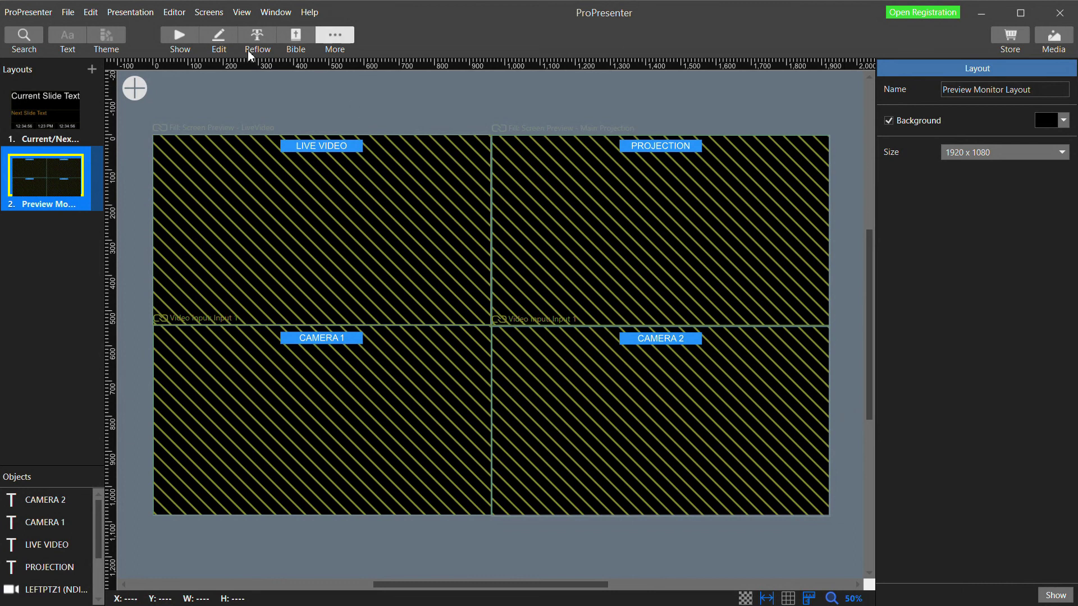
- Assign Preview Monitor Layout to the Preview Monitor screen from the Show view
{"action": "left_click", "coordinate": [170, 36]}
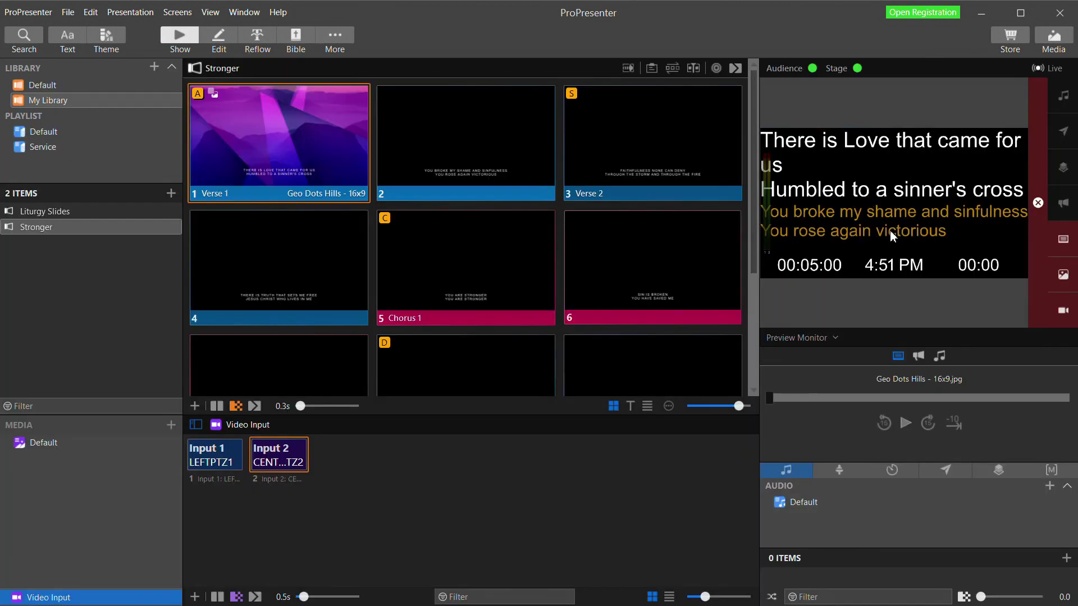
{"action": "left_click", "coordinate": [184, 13]}
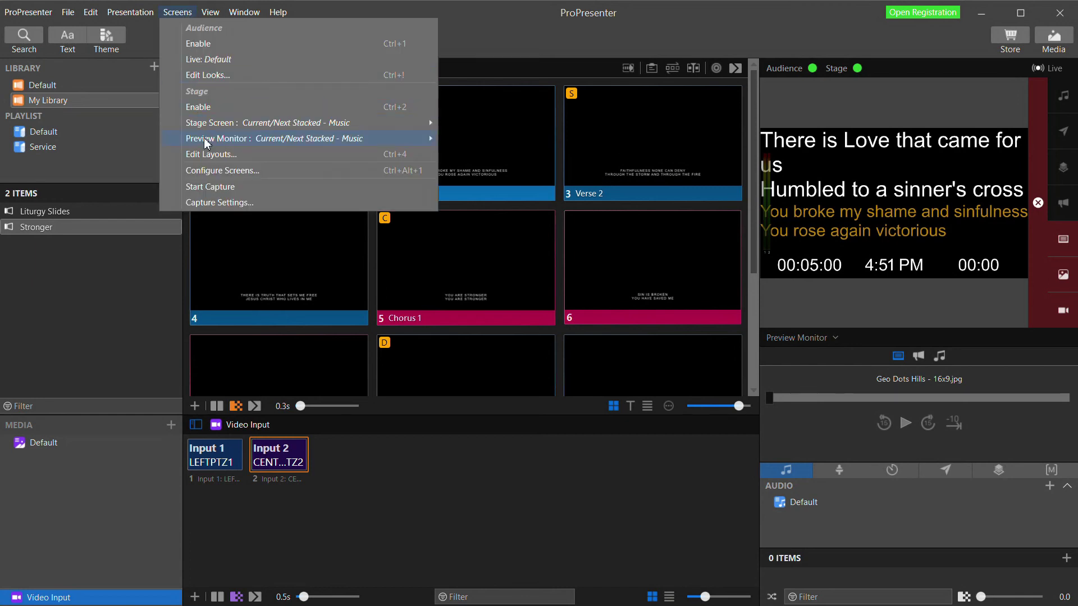
{"action": "mouse_move", "coordinate": [217, 139]}
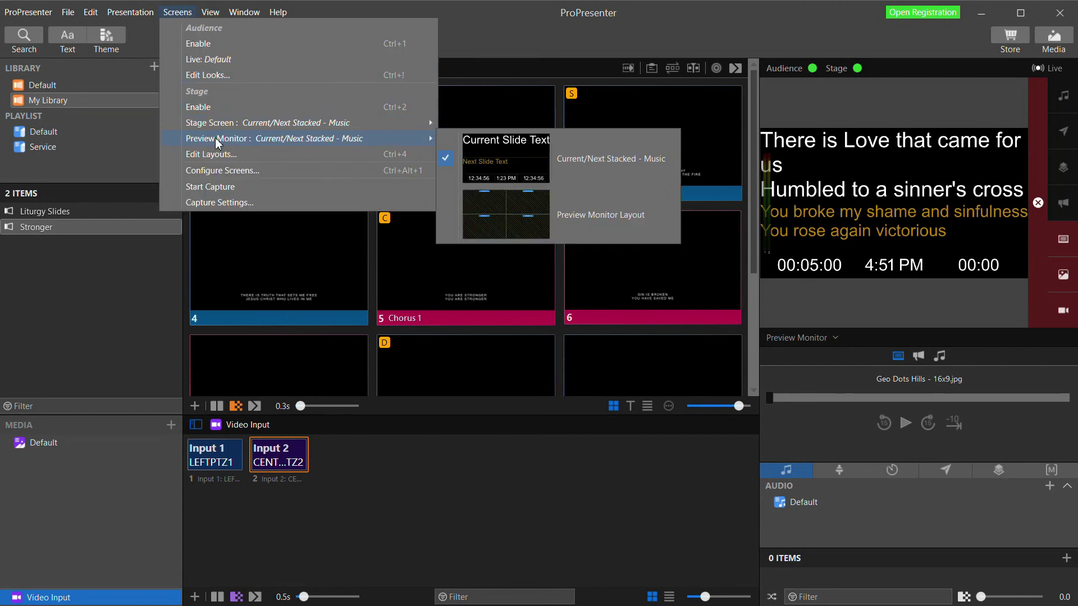
{"action": "left_click", "coordinate": [510, 215]}
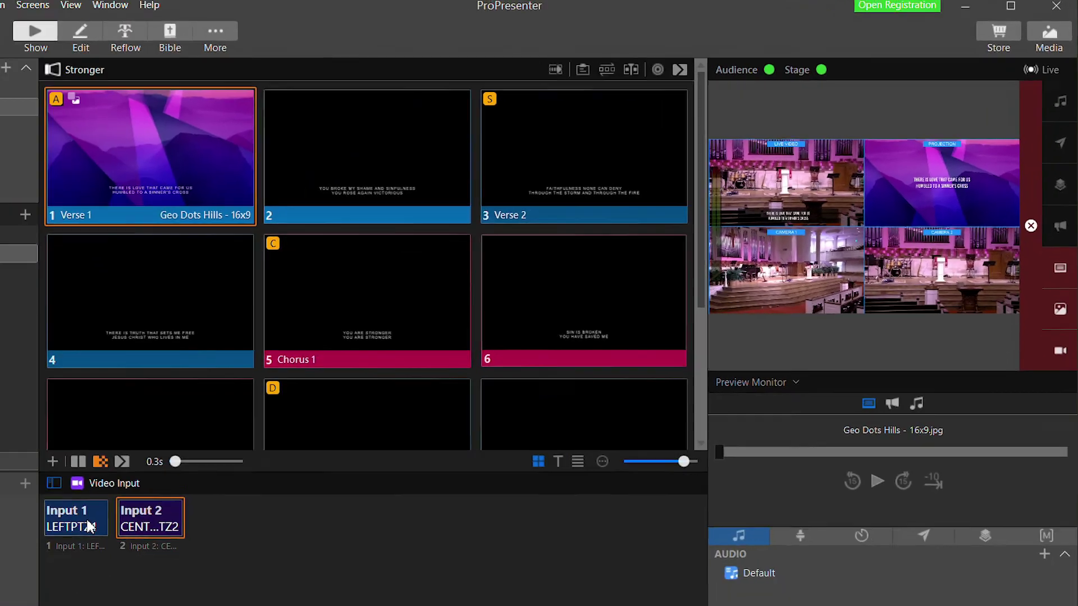
- Switch the camera from Input 1 to Input 2 and widen the preview panel
{"action": "left_click", "coordinate": [225, 457]}
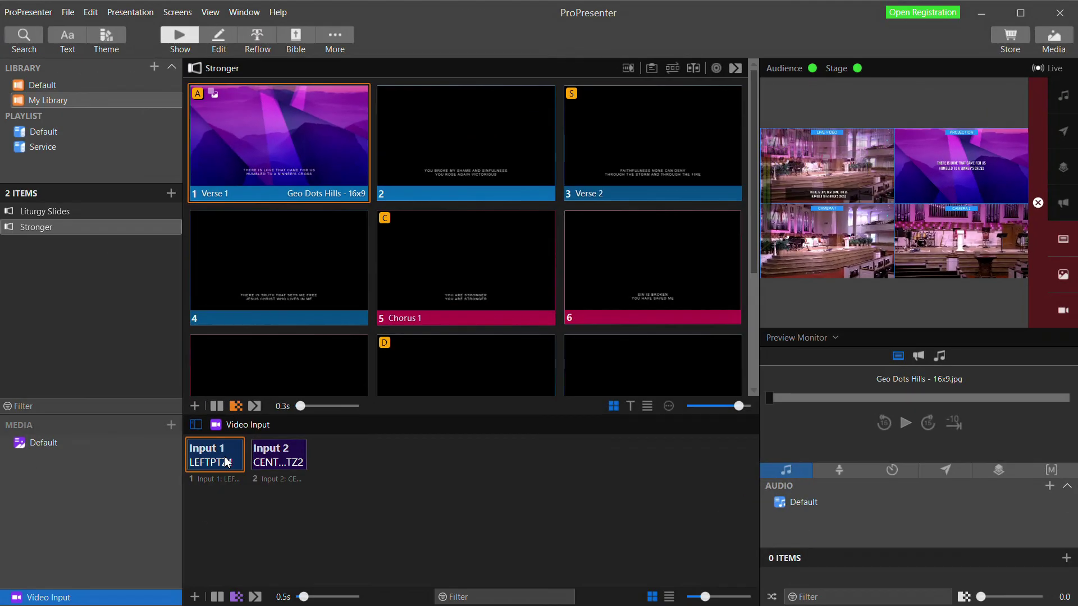
{"action": "left_click", "coordinate": [275, 462]}
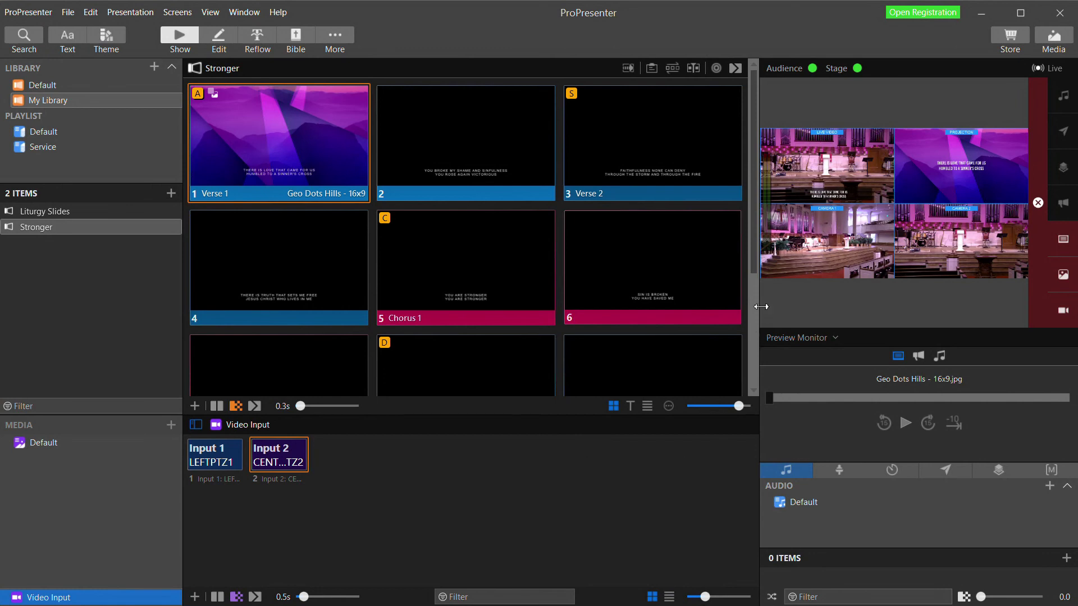
{"action": "left_click_drag", "start_coordinate": [755, 309], "coordinate": [617, 314]}
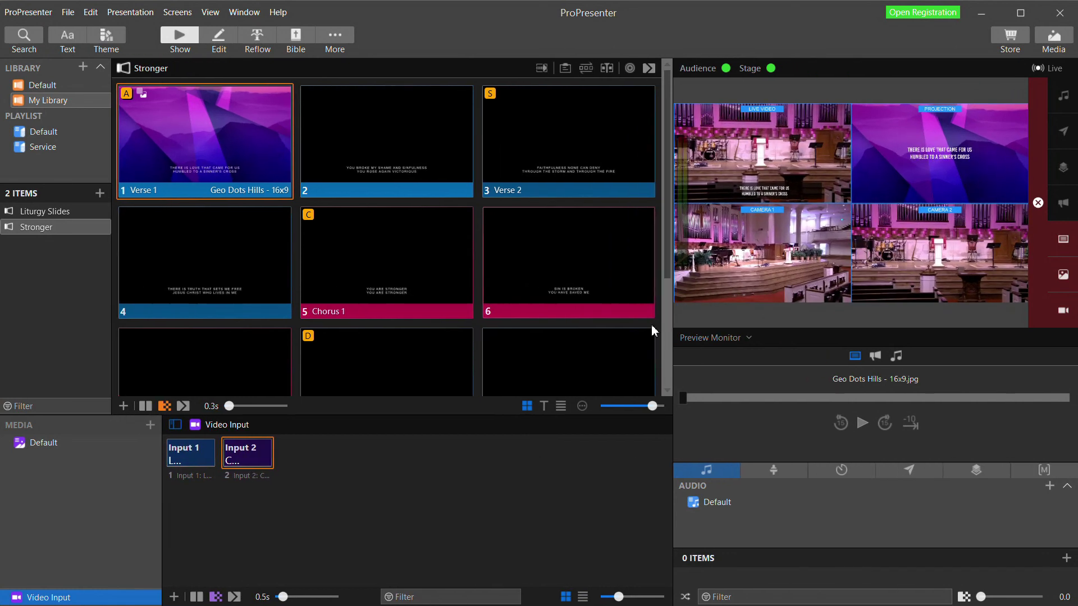
- In Live Capture Settings, set Source to LiveVideo and keep Destination as RTMP
{"action": "left_click", "coordinate": [1056, 74]}
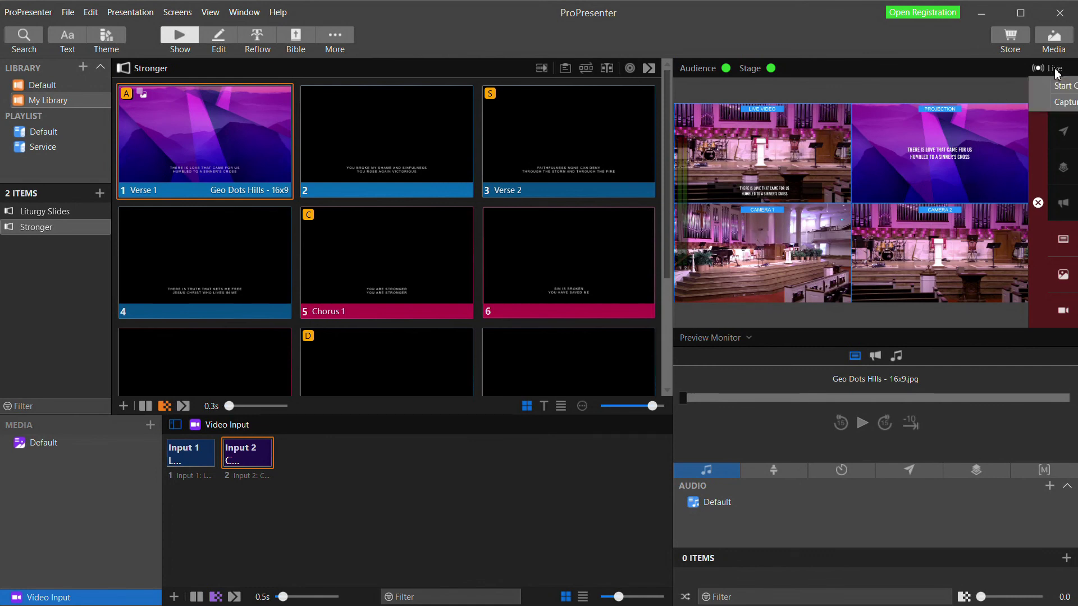
{"action": "left_click", "coordinate": [1066, 104]}
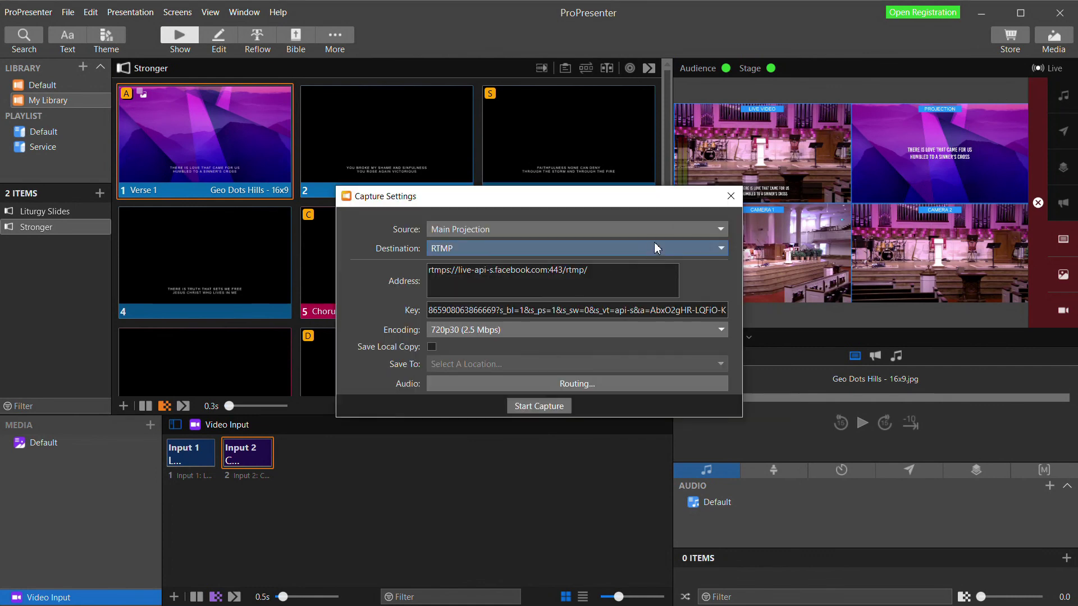
{"action": "left_click", "coordinate": [539, 234]}
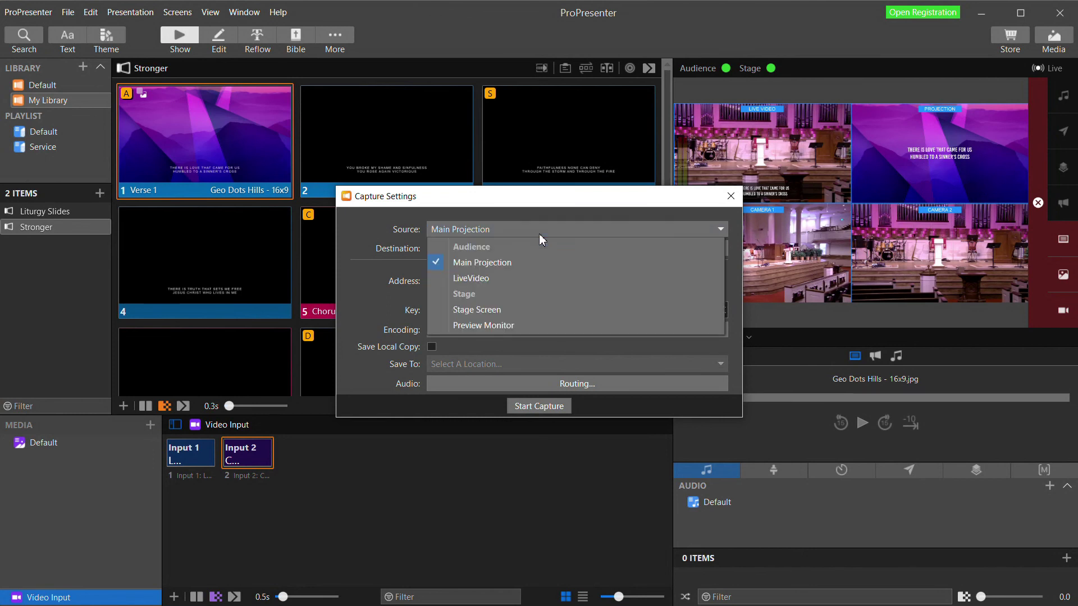
{"action": "left_click", "coordinate": [472, 278]}
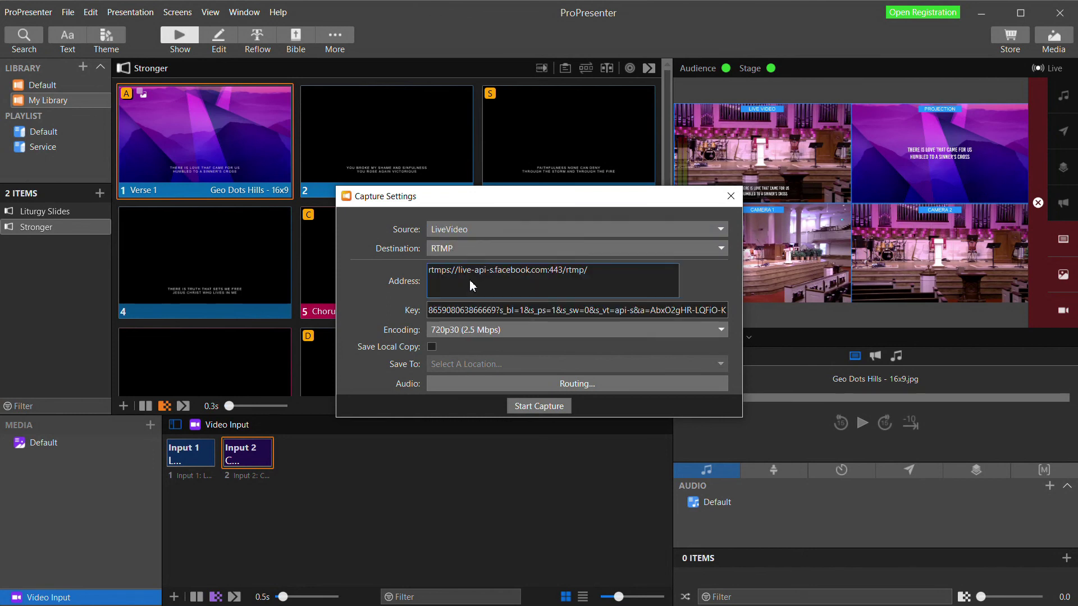
{"action": "left_click", "coordinate": [480, 253]}
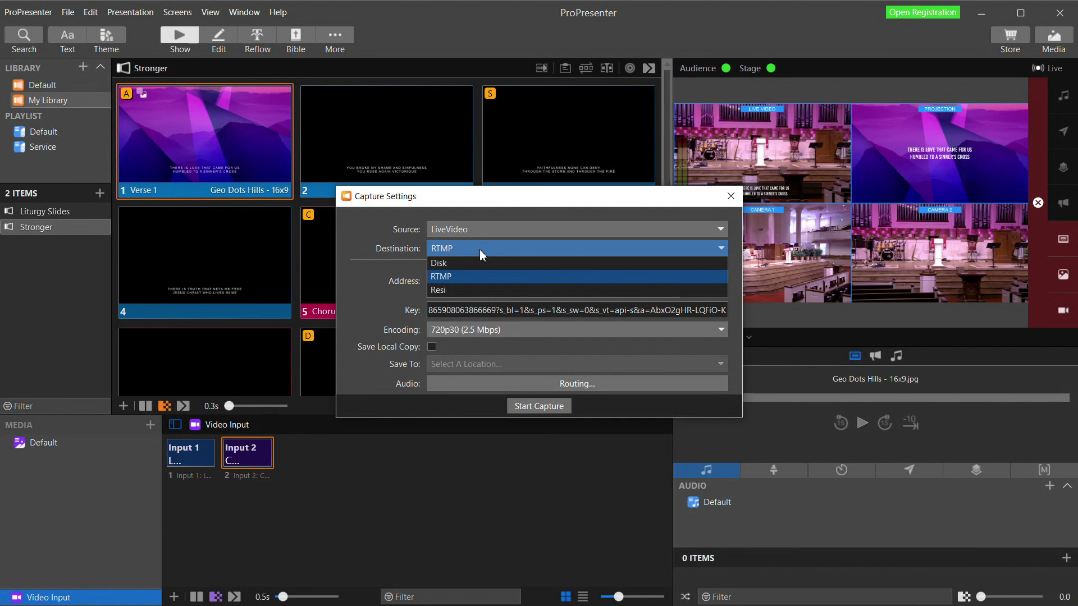
{"action": "left_click", "coordinate": [485, 281]}
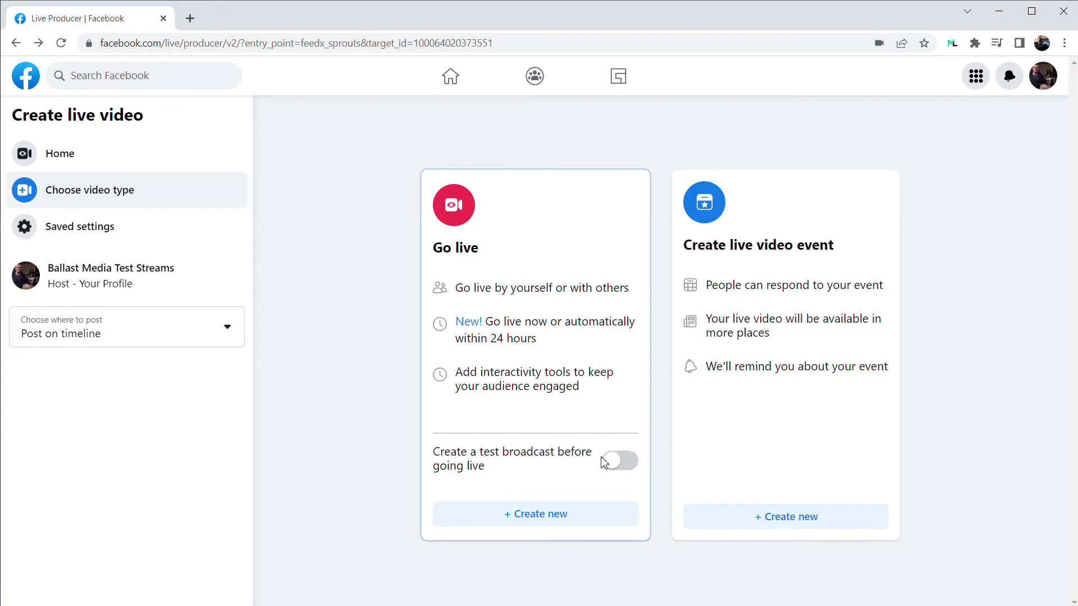
- Create a new Live Producer video with a test broadcast, using Streaming software with Advanced Settings shown
{"action": "left_click", "coordinate": [613, 461]}
{"action": "left_click", "coordinate": [544, 516]}
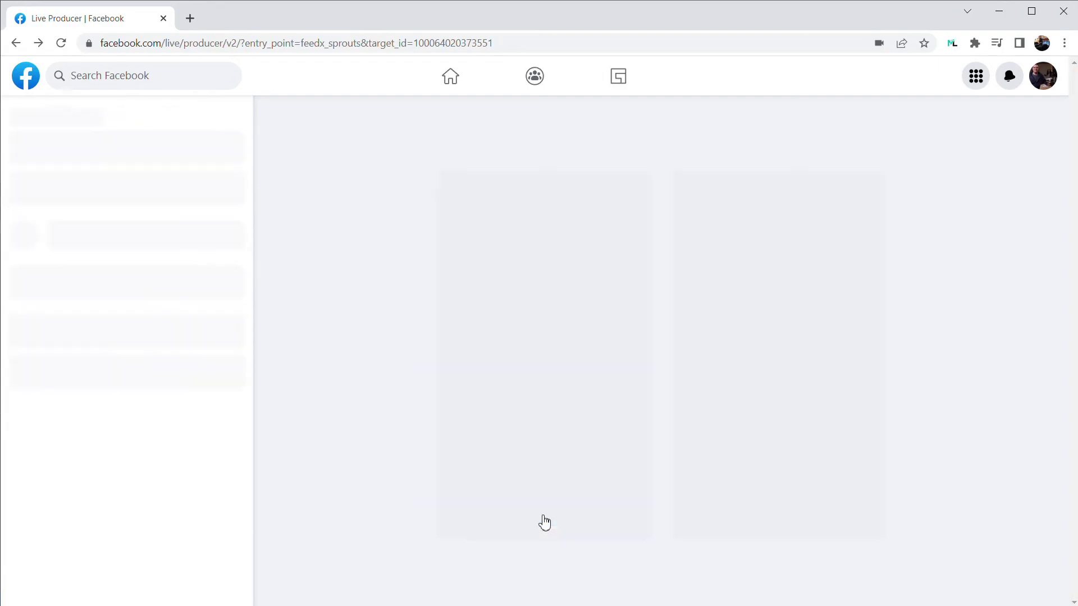
{"action": "left_click", "coordinate": [702, 145]}
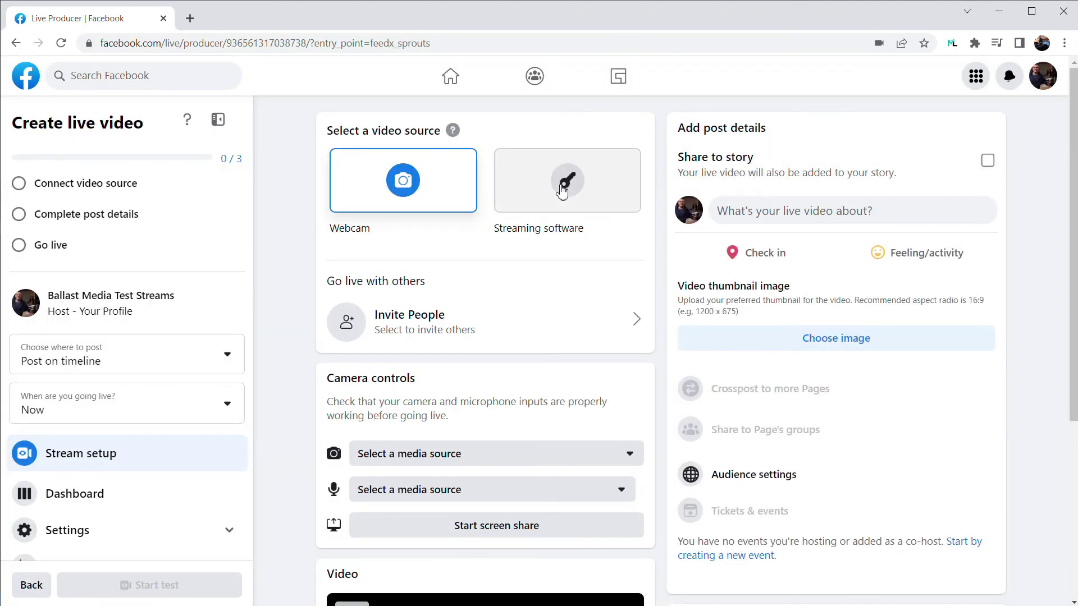
{"action": "left_click", "coordinate": [562, 190]}
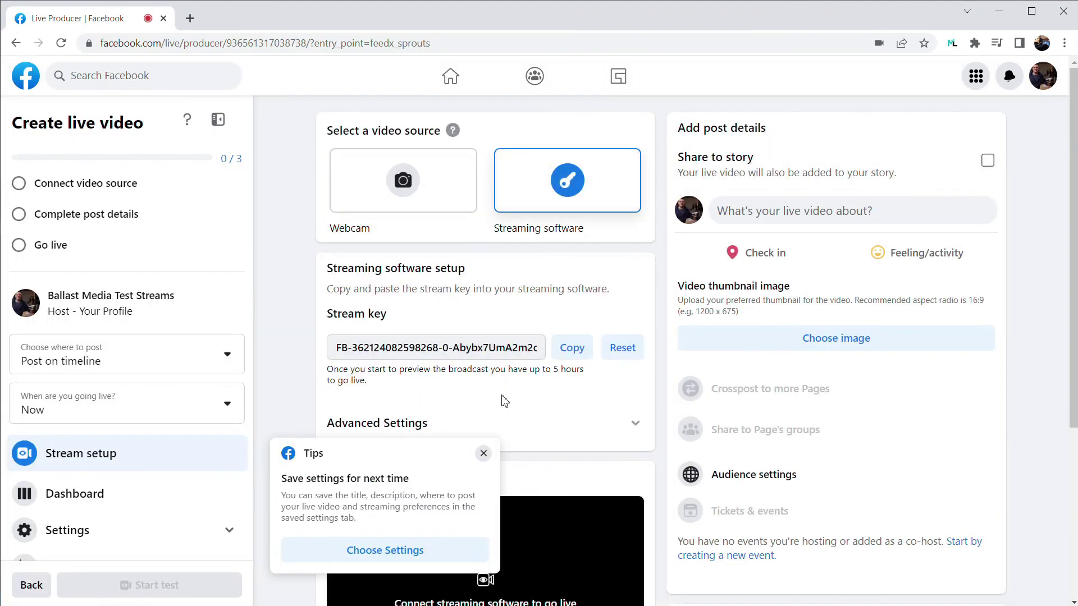
{"action": "left_click", "coordinate": [636, 426]}
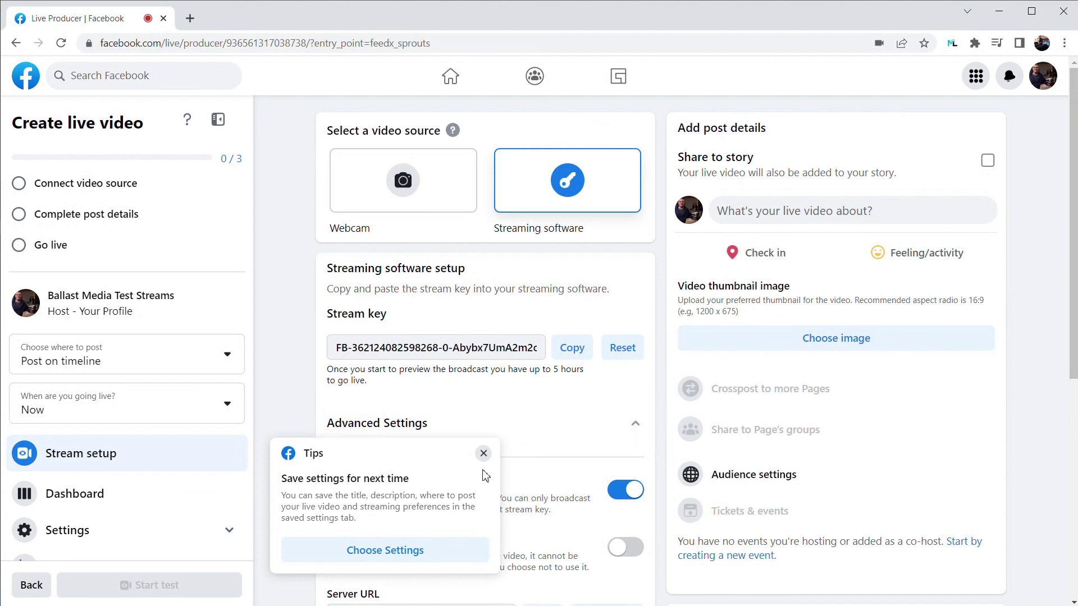
{"action": "left_click", "coordinate": [483, 453]}
- Put the server URL rtmps://live-api-s.facebook.com:443/rtmp/ into ProPresenter's Address and copy the stream key
{"action": "scroll", "coordinate": [439, 415], "scroll_direction": "down", "scroll_amount": 2}
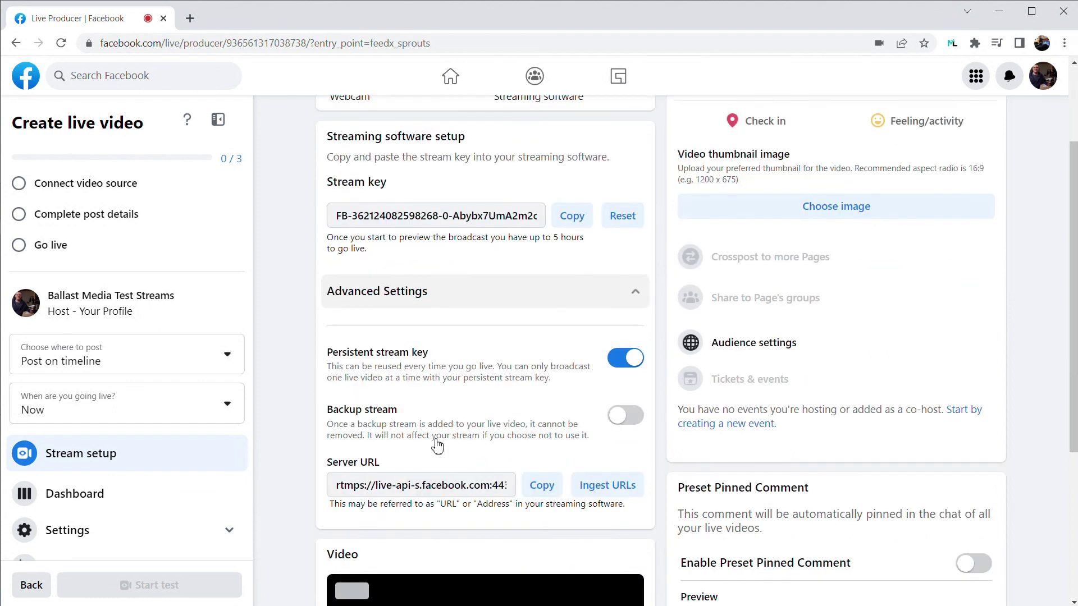
{"action": "left_click", "coordinate": [542, 477]}
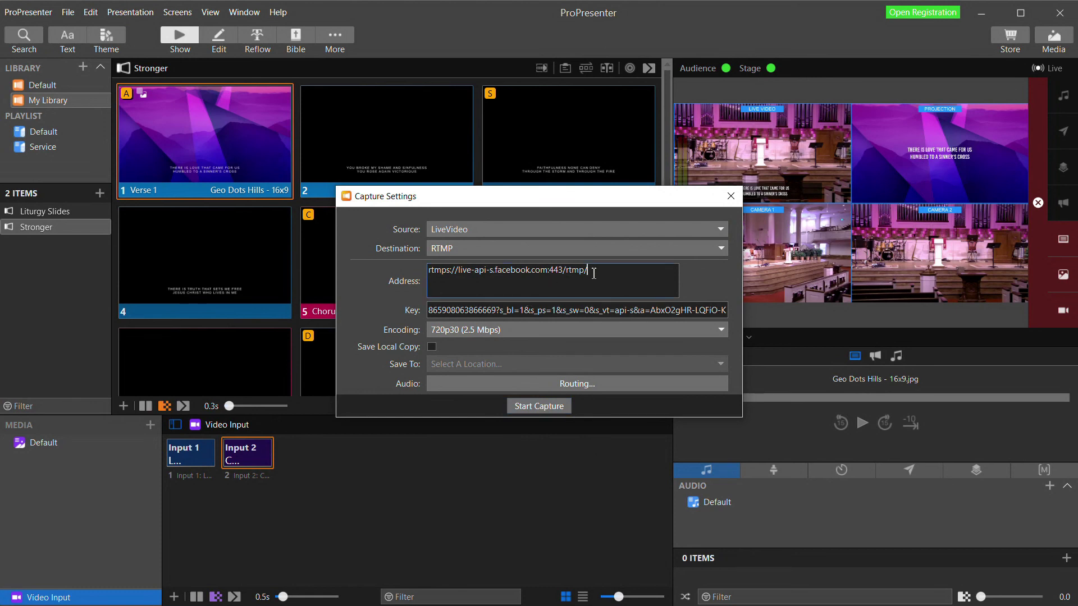
{"action": "left_click_drag", "start_coordinate": [590, 270], "coordinate": [321, 264]}
{"action": "key", "text": "ctrl+v"}
{"action": "key", "text": "alt+Tab"}
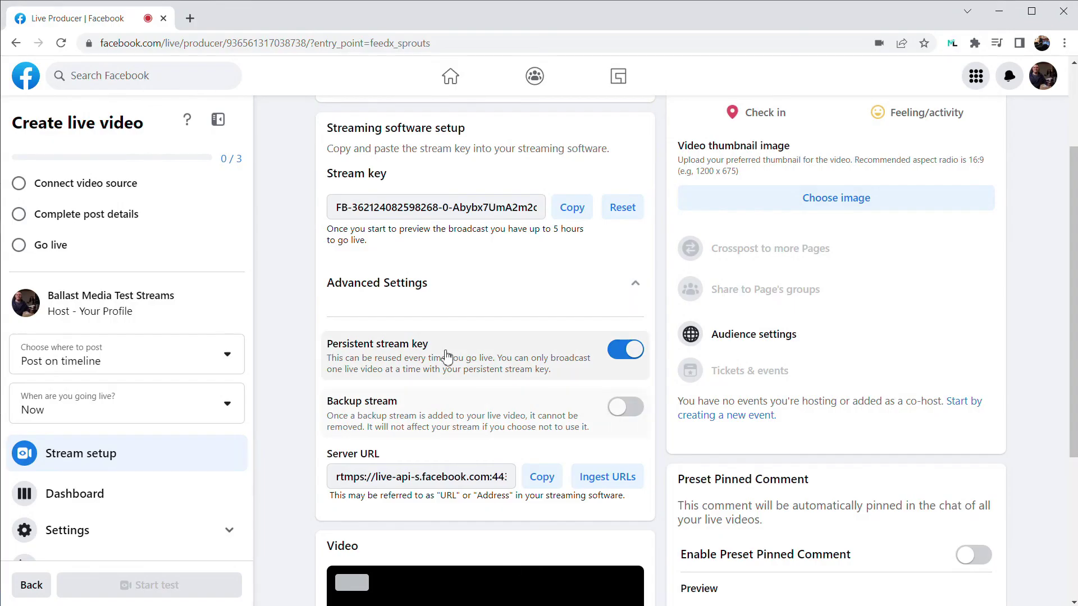
{"action": "scroll", "coordinate": [464, 449], "scroll_direction": "up", "scroll_amount": 1}
{"action": "left_click", "coordinate": [573, 278]}
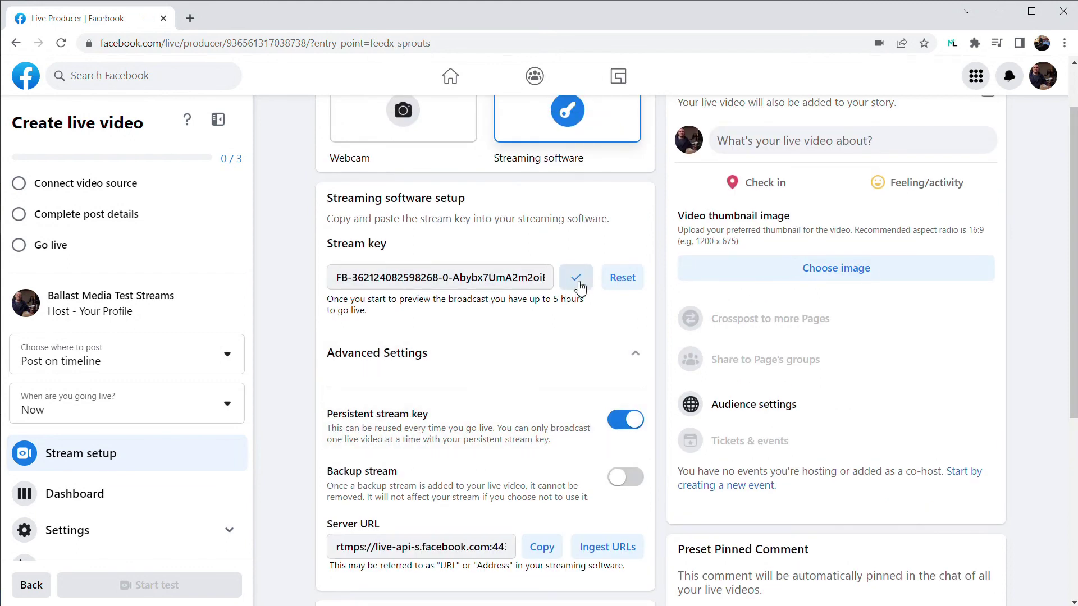
- Replace the old capture Key in ProPresenter with the Facebook stream key
{"action": "key", "text": "alt+Tab"}
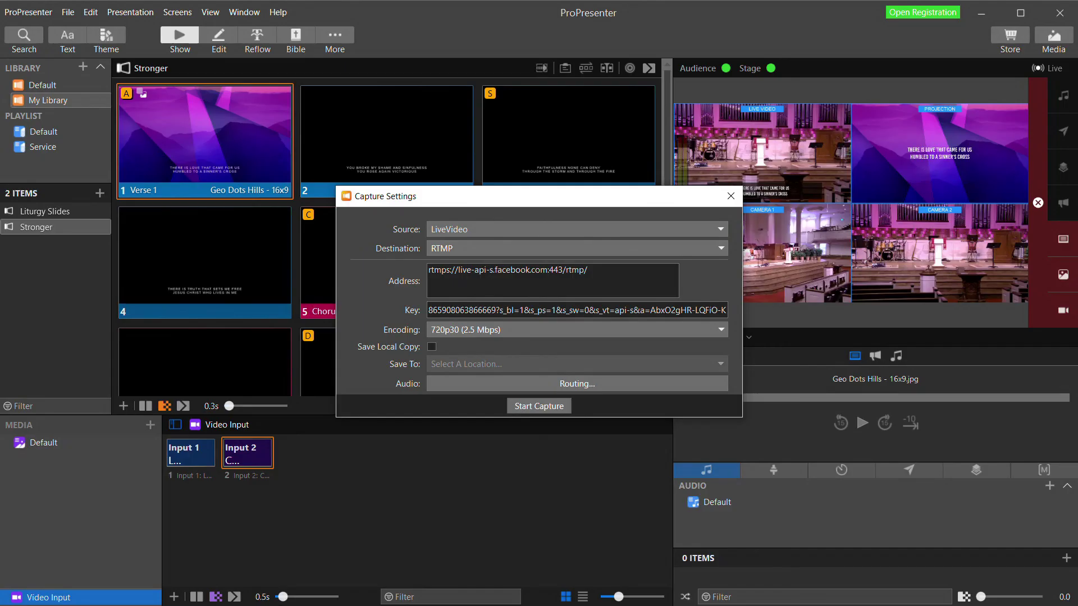
{"action": "left_click", "coordinate": [581, 309]}
{"action": "key", "text": "ctrl+a"}
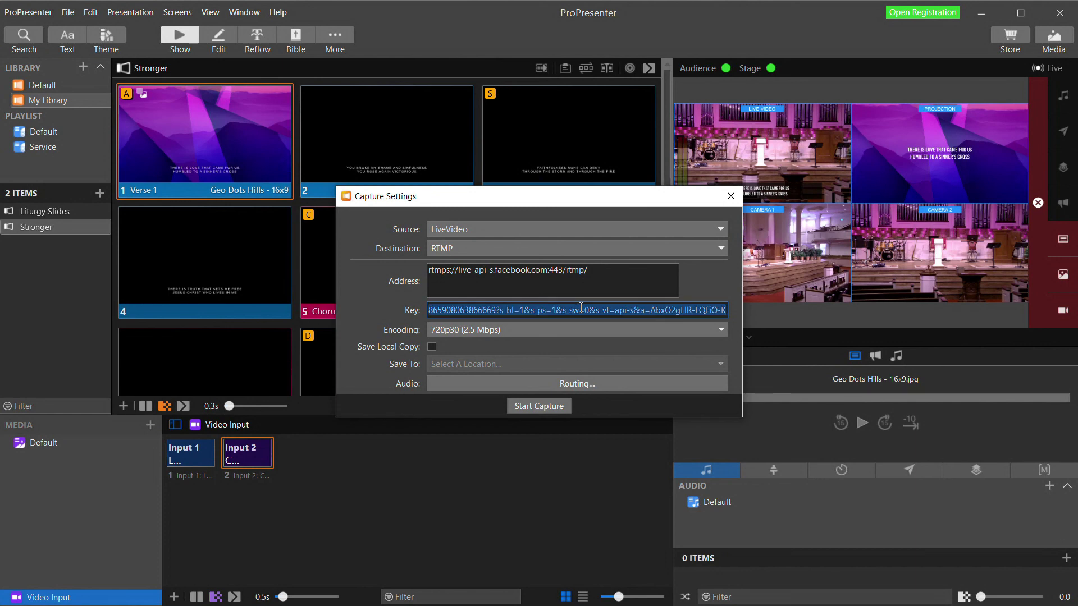
{"action": "key", "text": "BackSpace"}
{"action": "key", "text": "ctrl+v"}
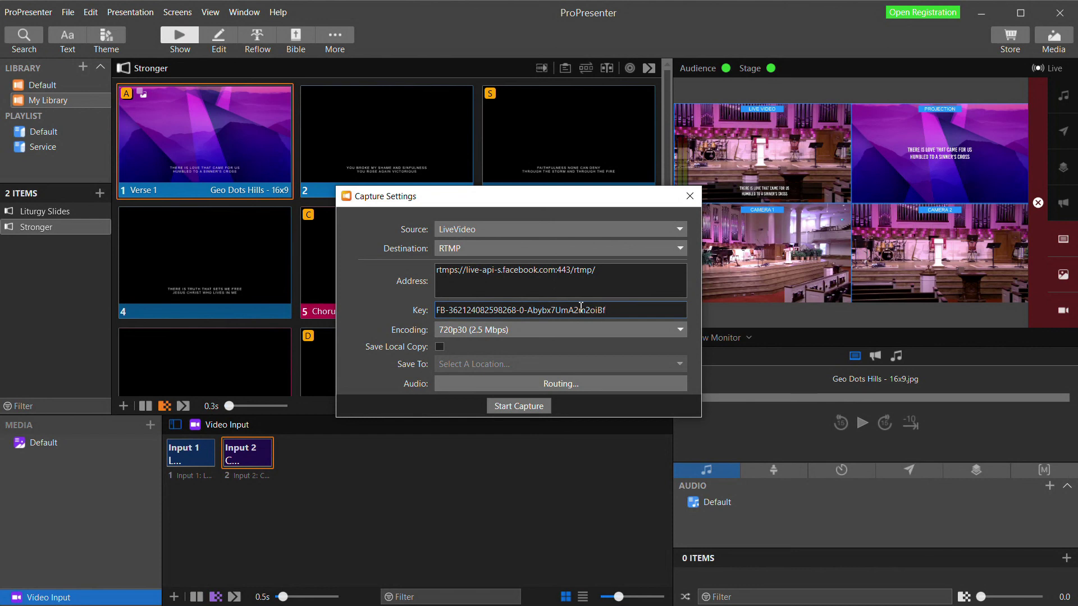
- Keep 720p30 (2.5 Mbps) encoding and start capture, streaming LiveVideo to Facebook
{"action": "left_click", "coordinate": [520, 334]}
{"action": "left_click", "coordinate": [489, 385]}
{"action": "left_click", "coordinate": [508, 409]}
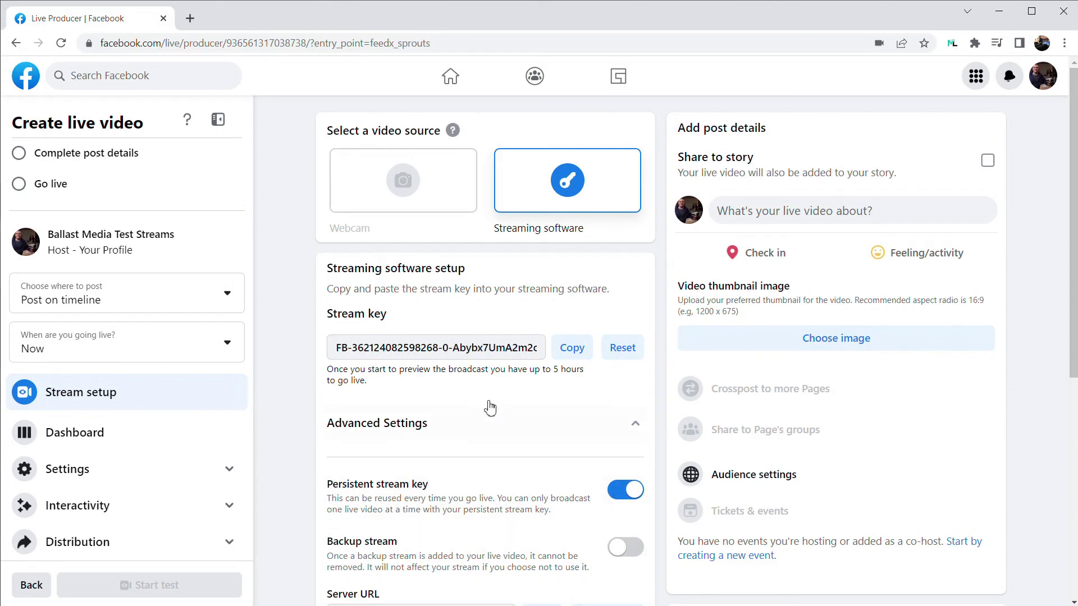
- Scroll Live Producer to the Video preview to confirm the sanctuary stream is arriving
{"action": "scroll", "coordinate": [490, 408], "scroll_direction": "down", "scroll_amount": 7}
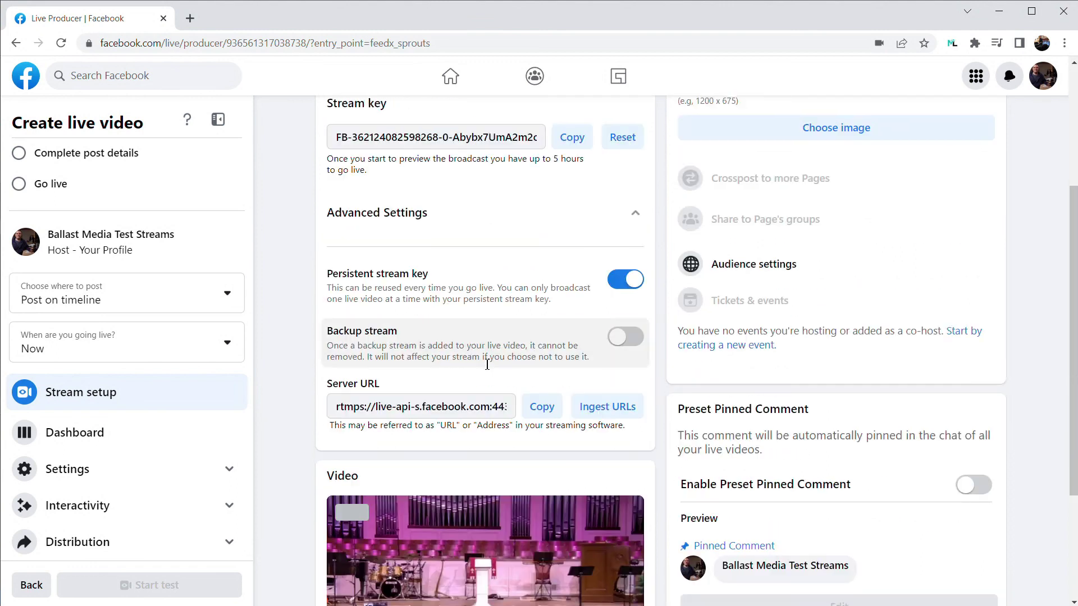